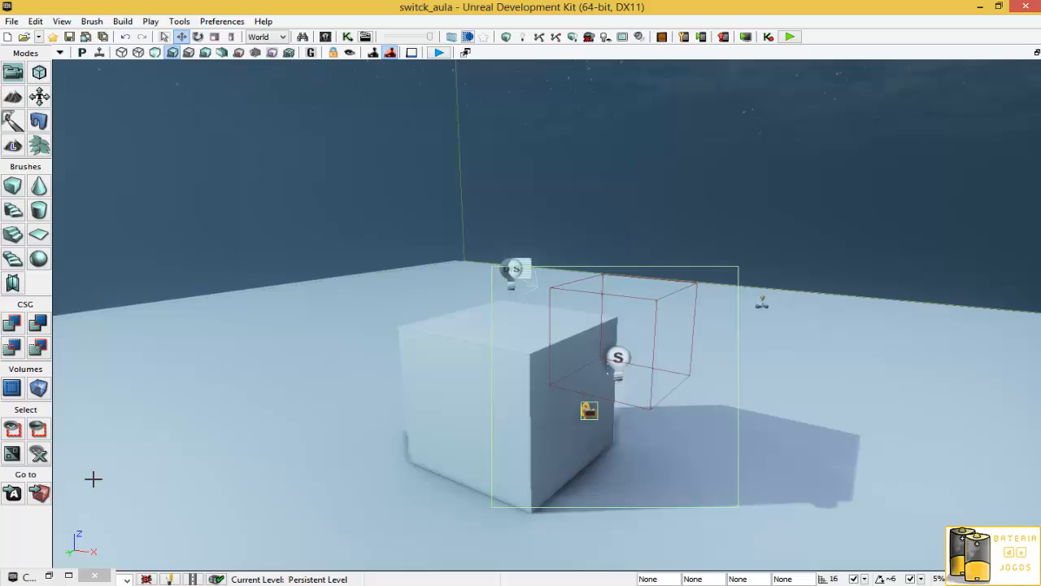
- Import the MeuPacote.upk package from Documentos > UDKProjects through the Content Browser
click(48, 576)
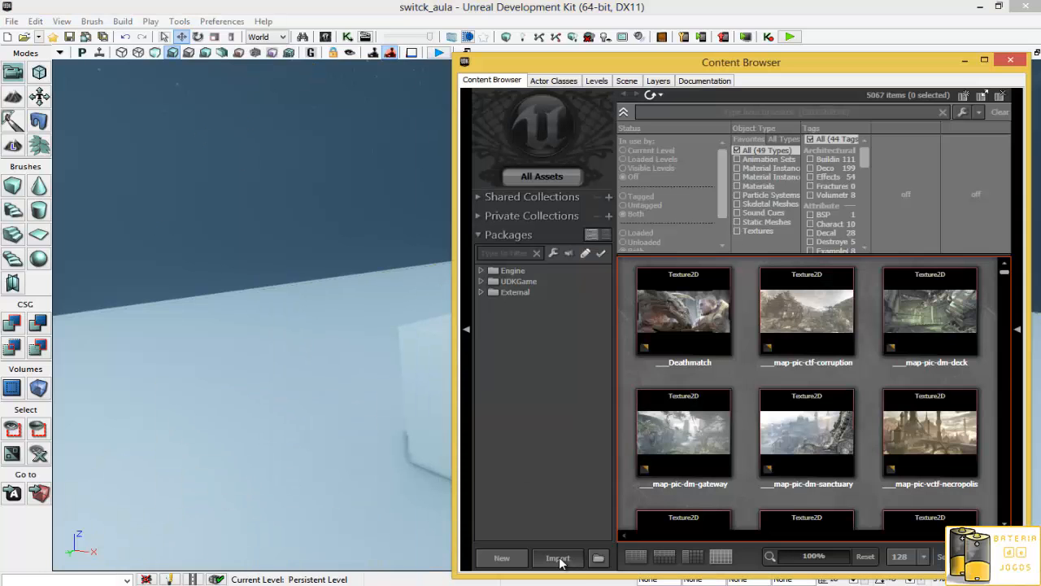
click(560, 562)
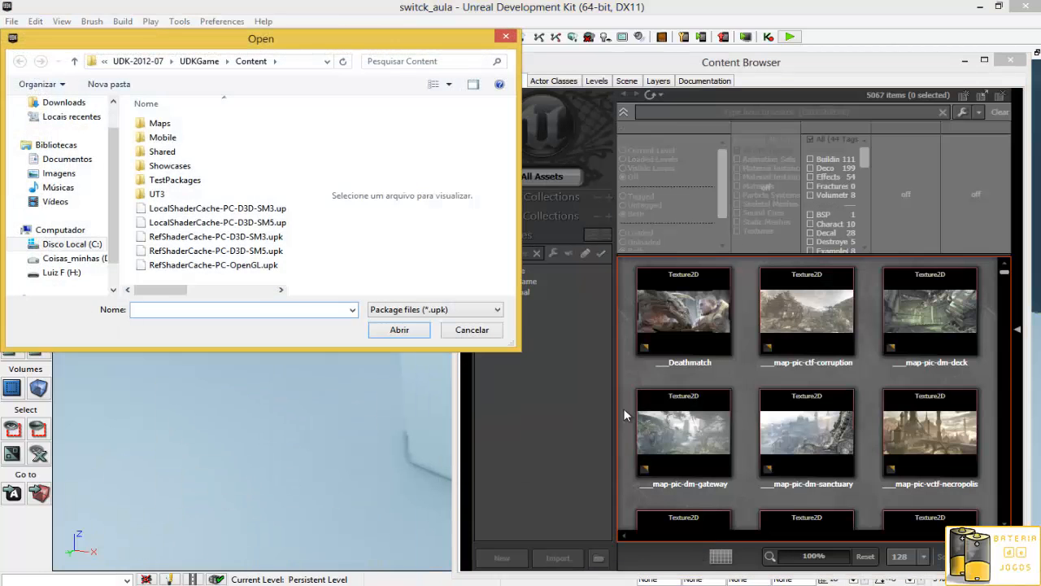
click(70, 160)
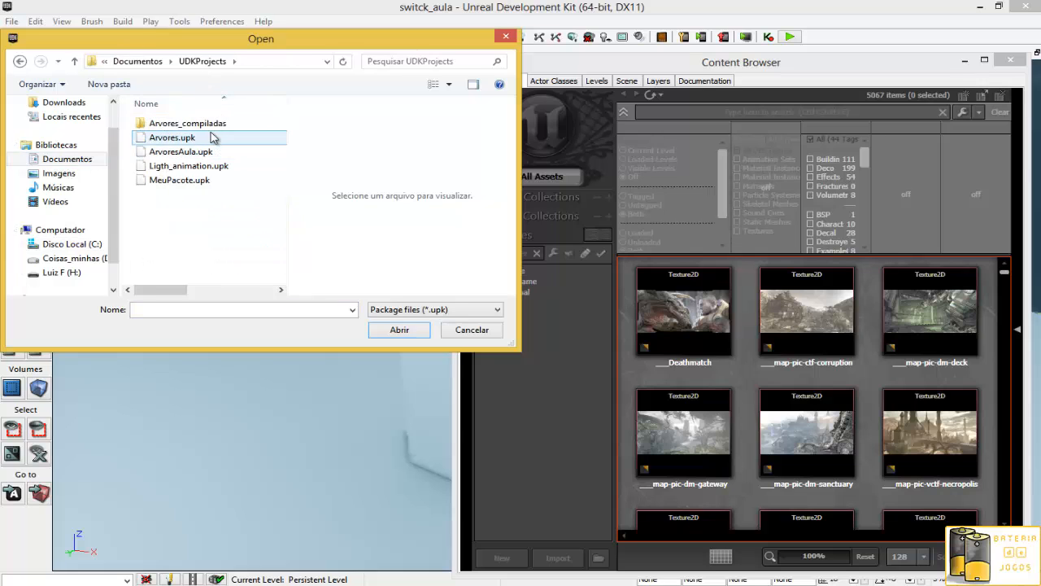
click(203, 180)
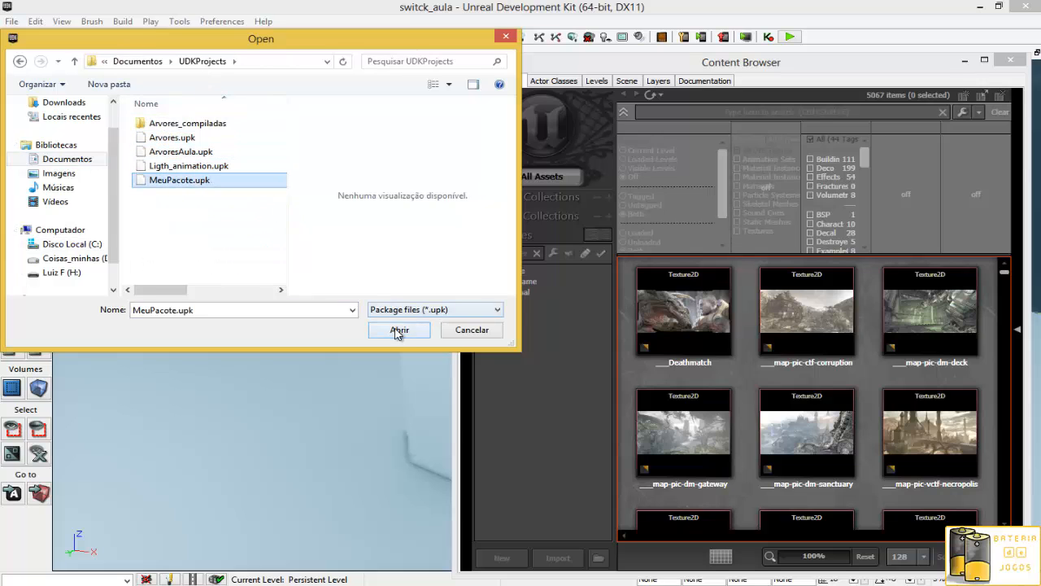
click(399, 329)
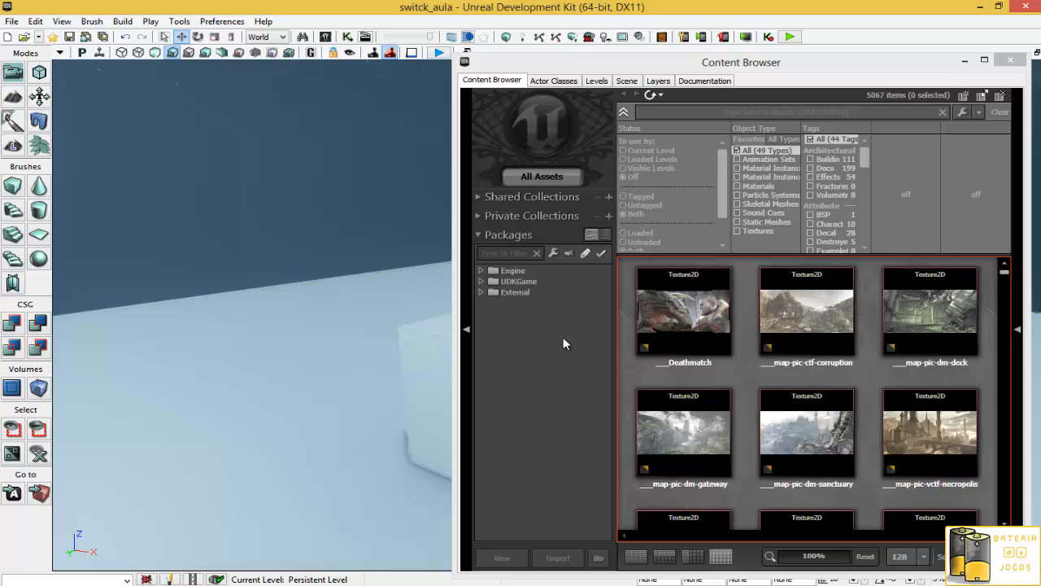
- Reopen the switck_aula level from the recent files without saving, dismissing the load errors list
click(964, 60)
click(12, 21)
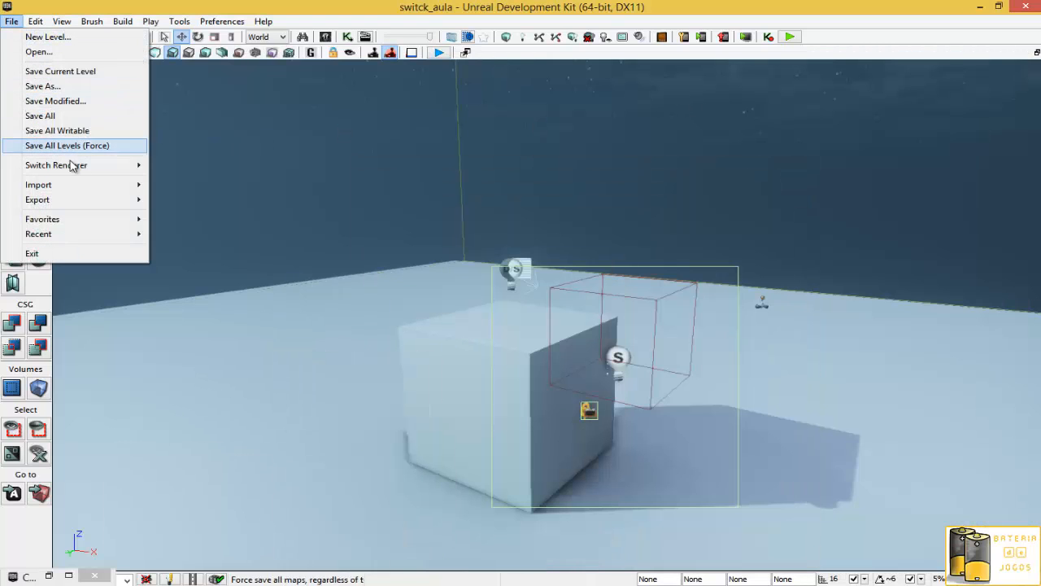
mouse_move(85, 236)
click(206, 235)
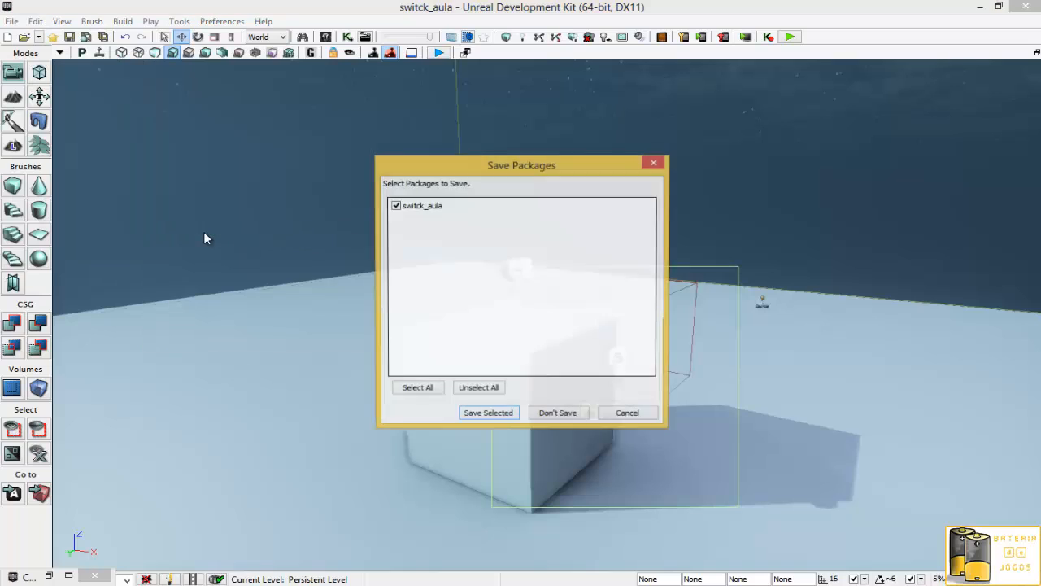
click(568, 418)
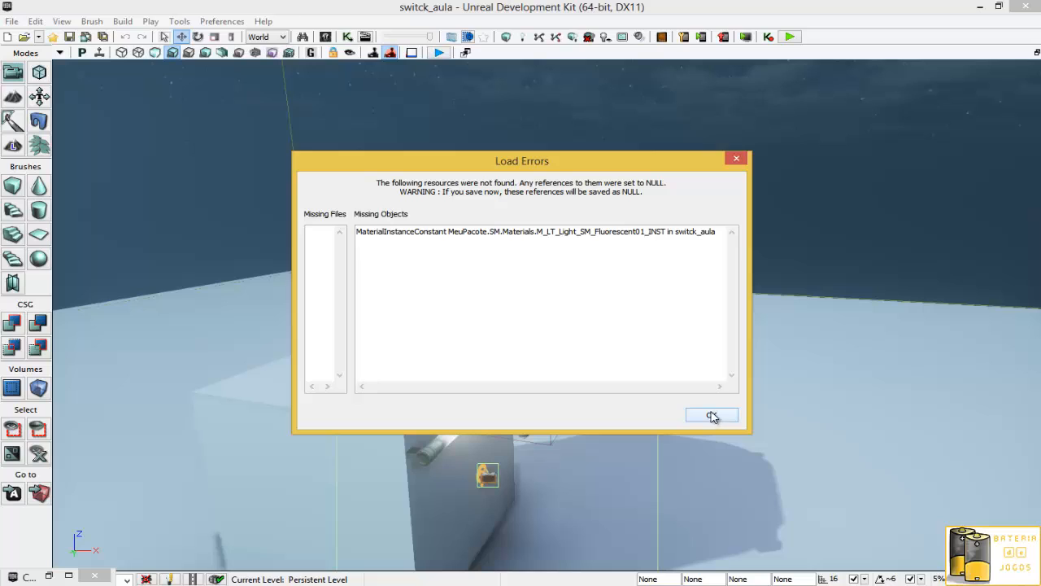
double_click(410, 244)
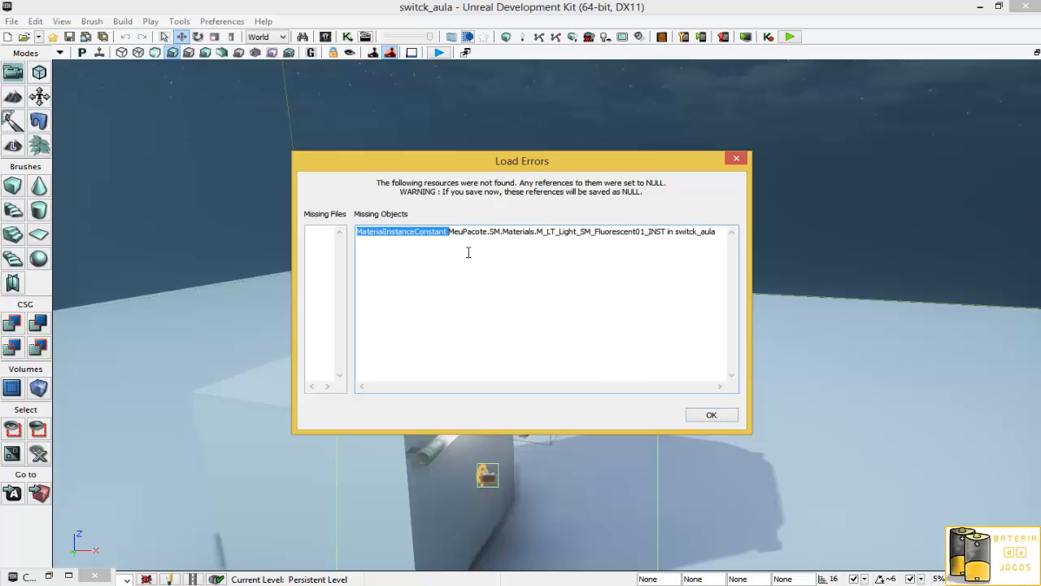
click(712, 416)
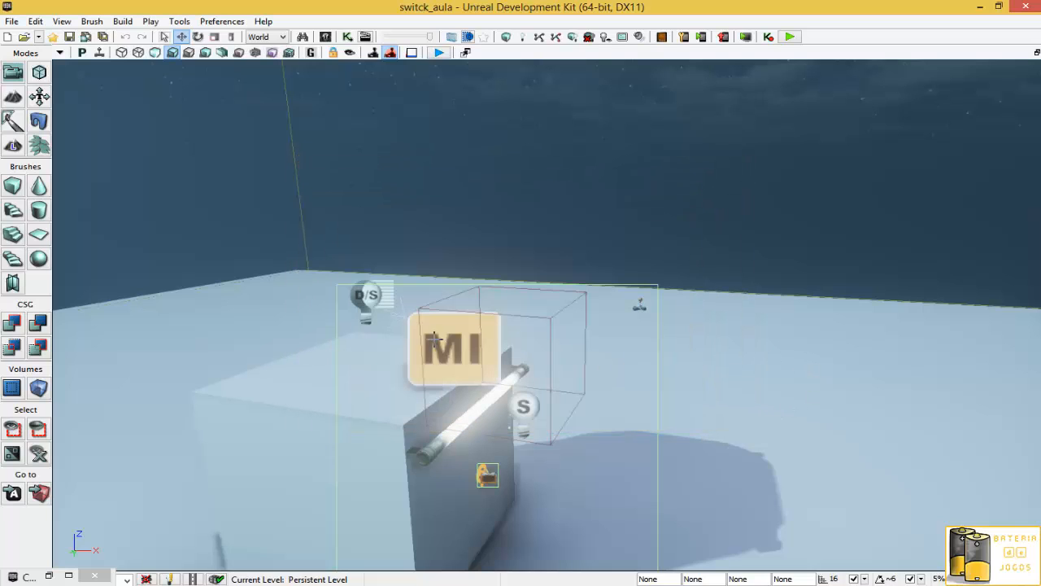
- Delete the material instance actor sitting above the block and save the level
click(409, 346)
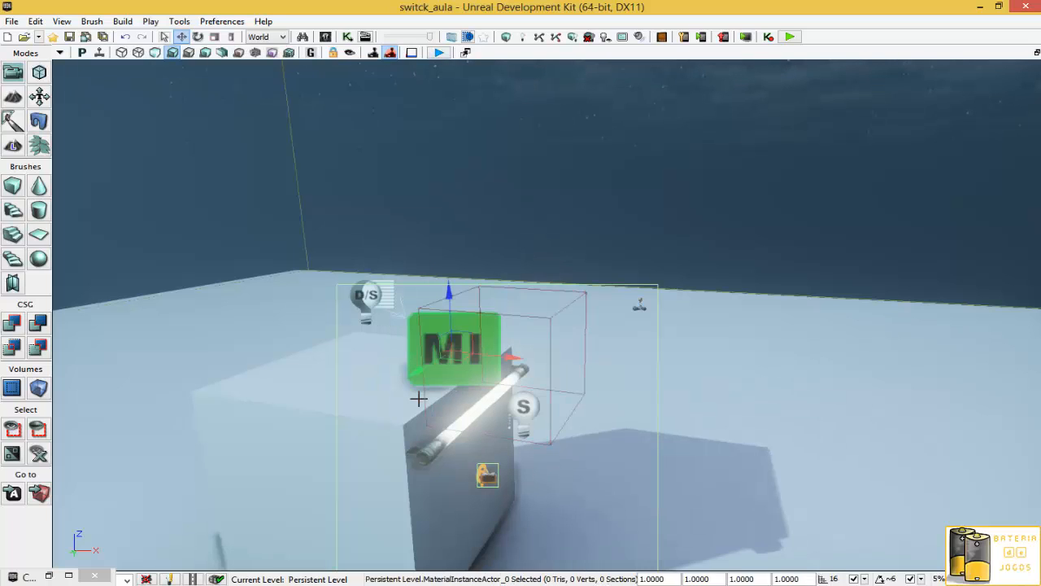
key(Delete)
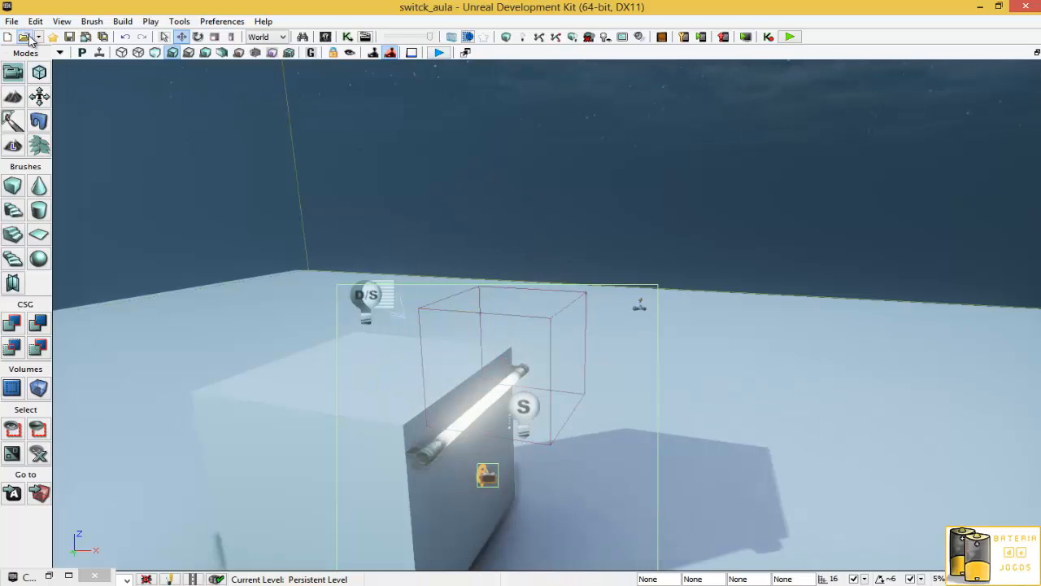
click(69, 37)
- Open the MeuPacote.upk package in the Content Browser from Documentos > UDKProjects
click(48, 575)
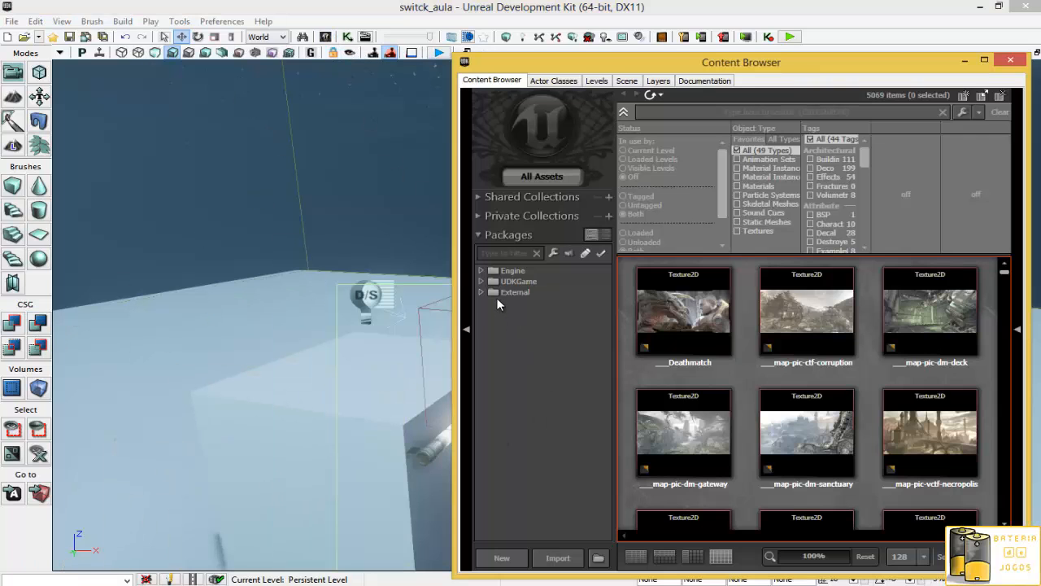
click(598, 558)
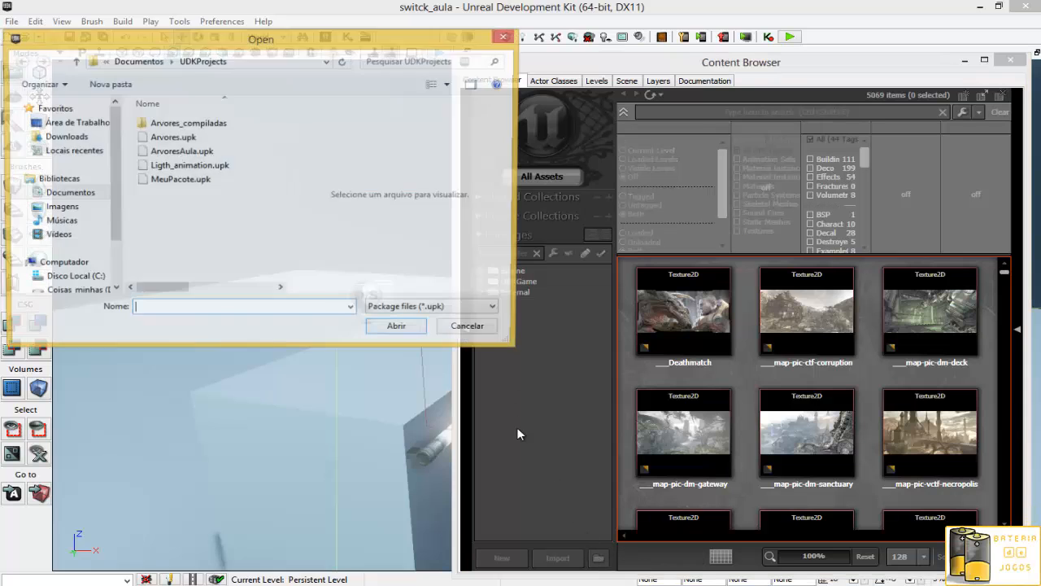
double_click(181, 182)
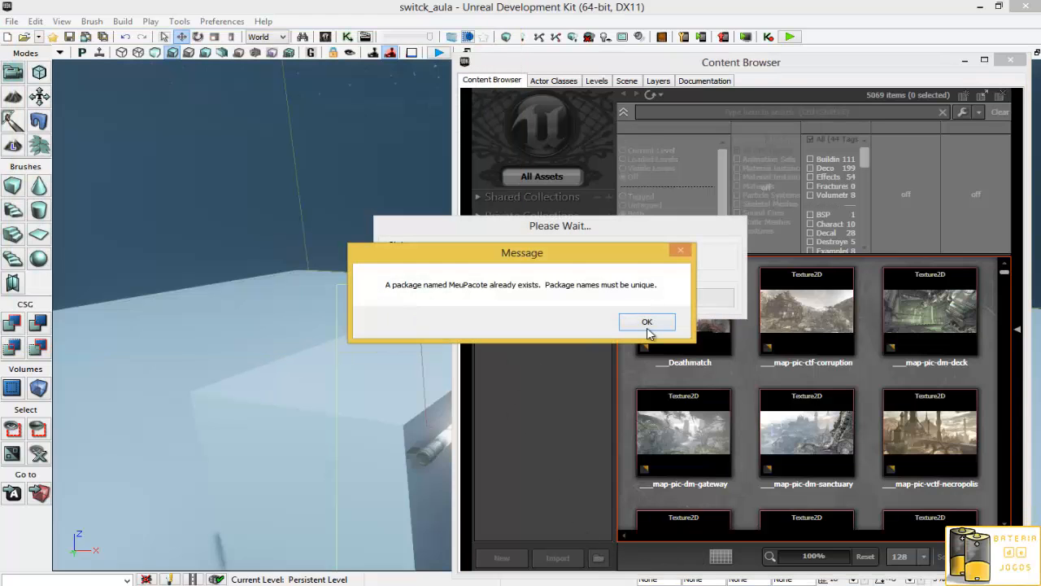
click(647, 324)
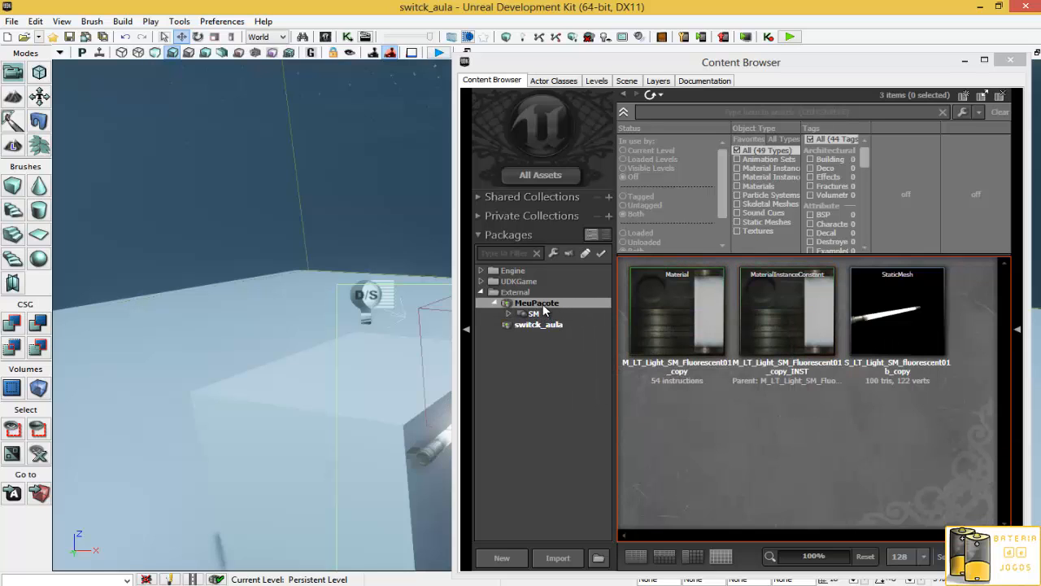
- Examine the material, material instance and static mesh assets inside the MeuPacote package
click(799, 319)
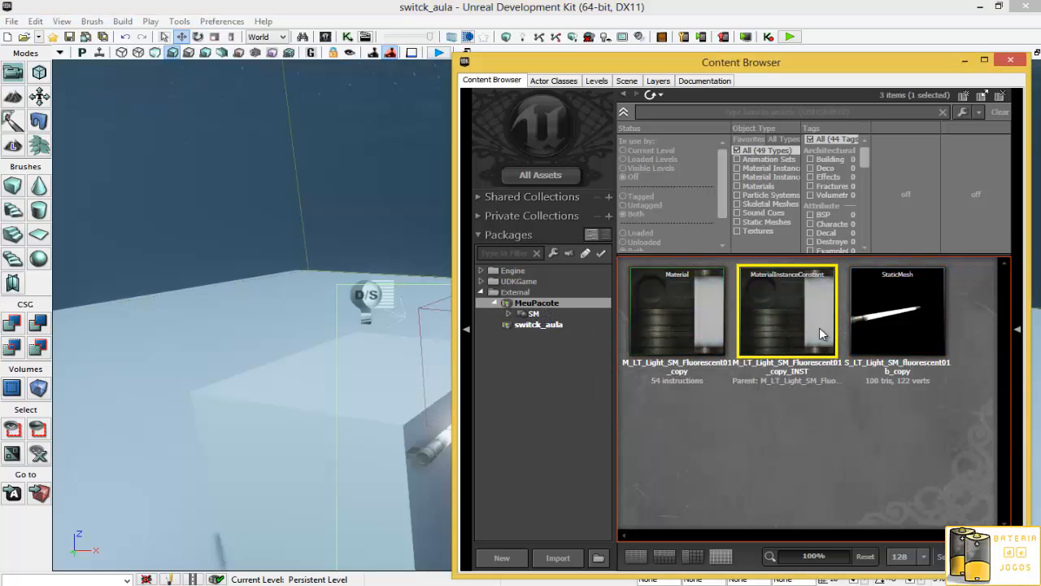
mouse_move(819, 326)
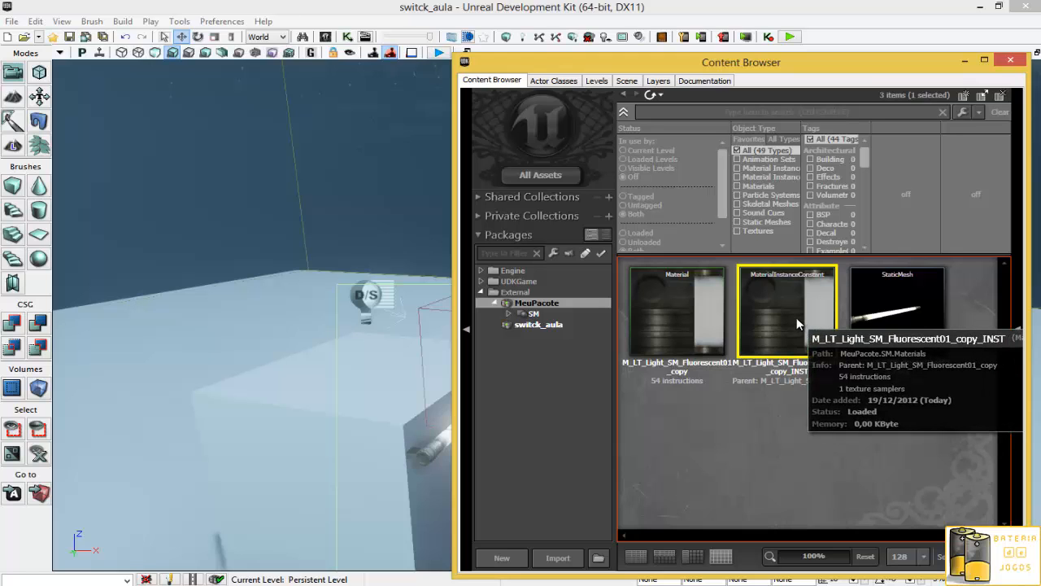
mouse_move(701, 279)
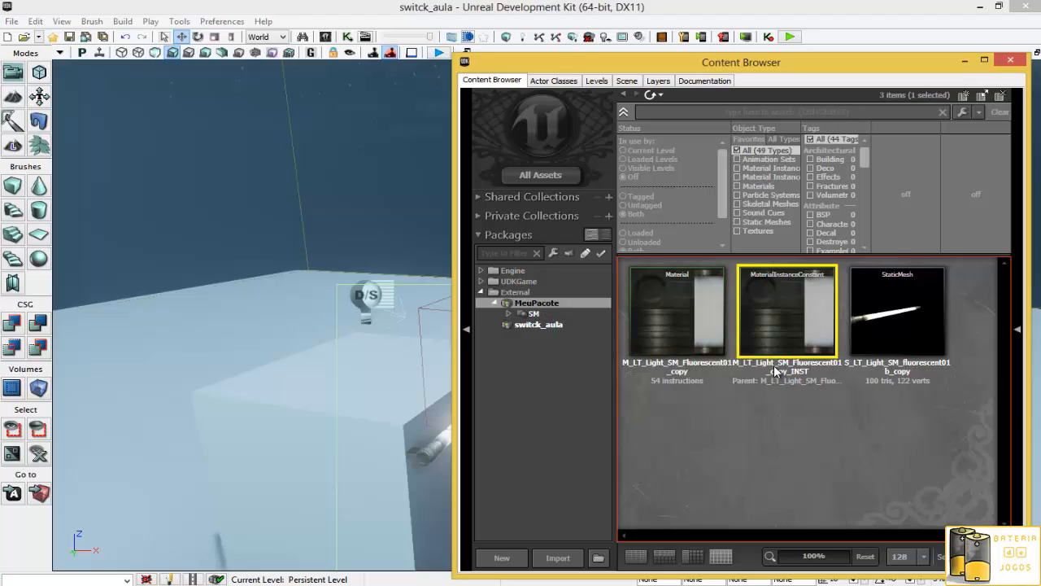
click(895, 315)
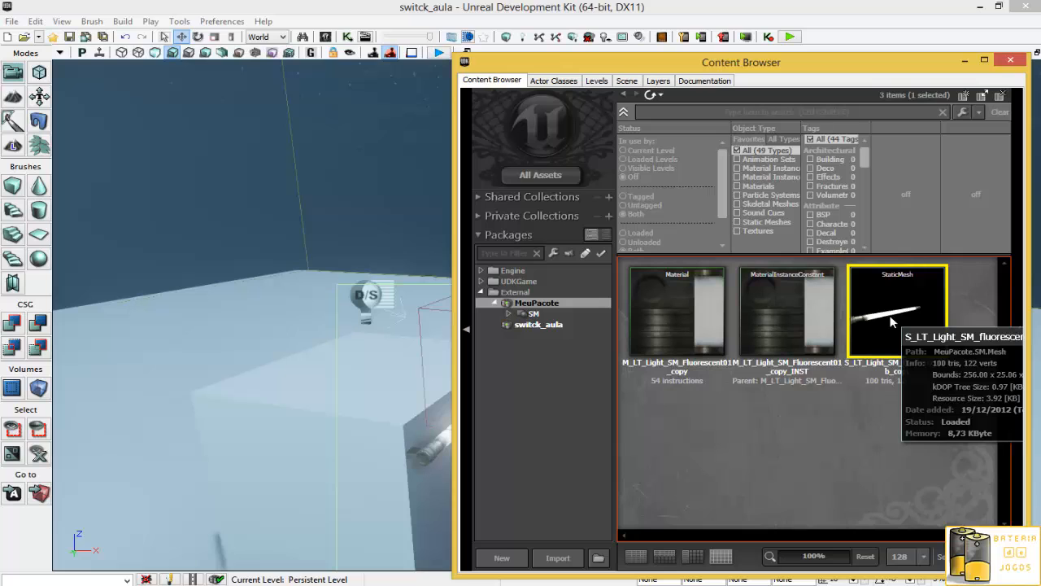
click(13, 96)
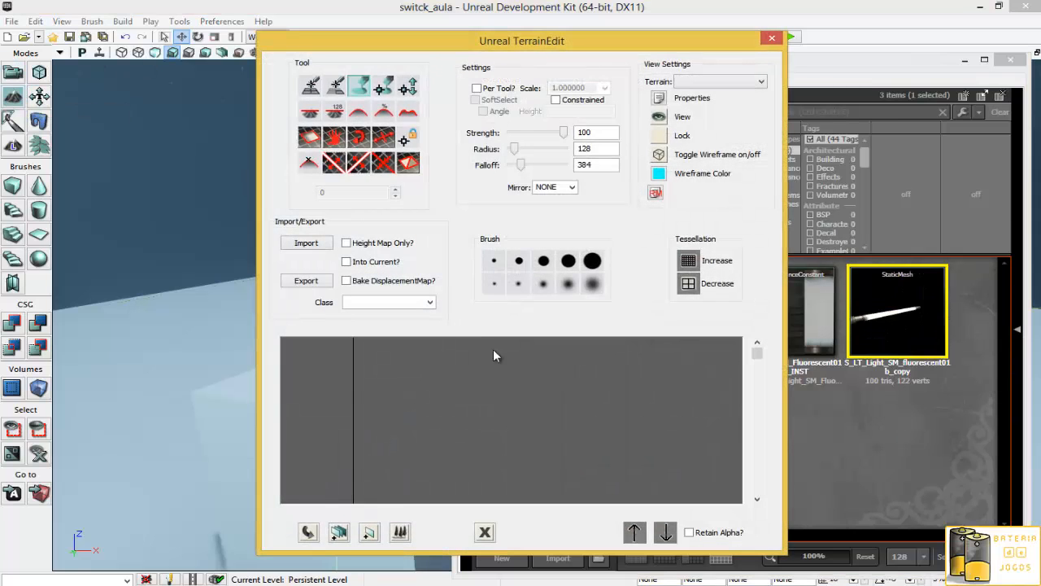
click(771, 38)
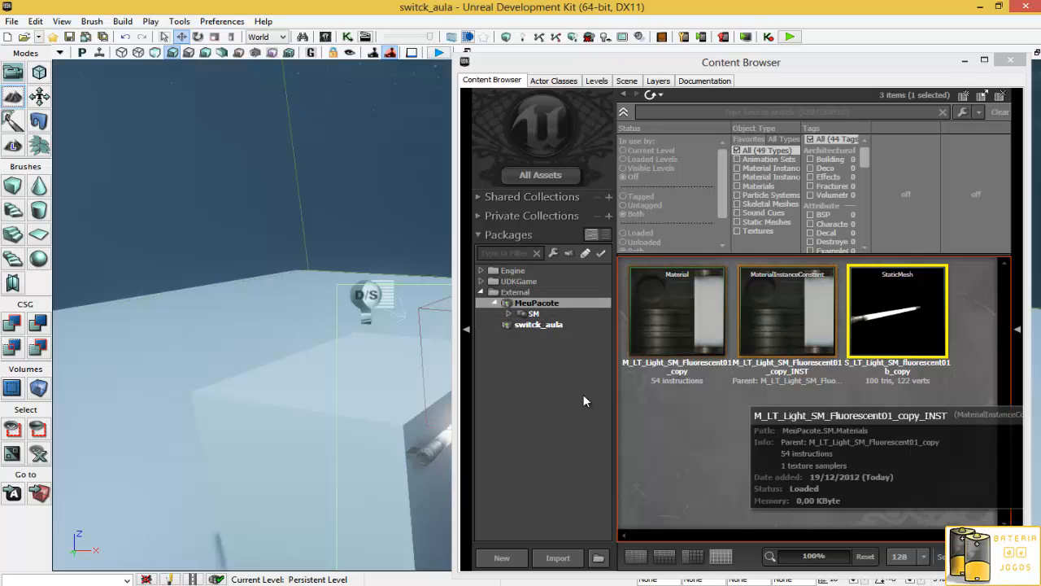
- Select the fluorescent tube mesh on the block in the viewport
right_drag(394, 352, 399, 322)
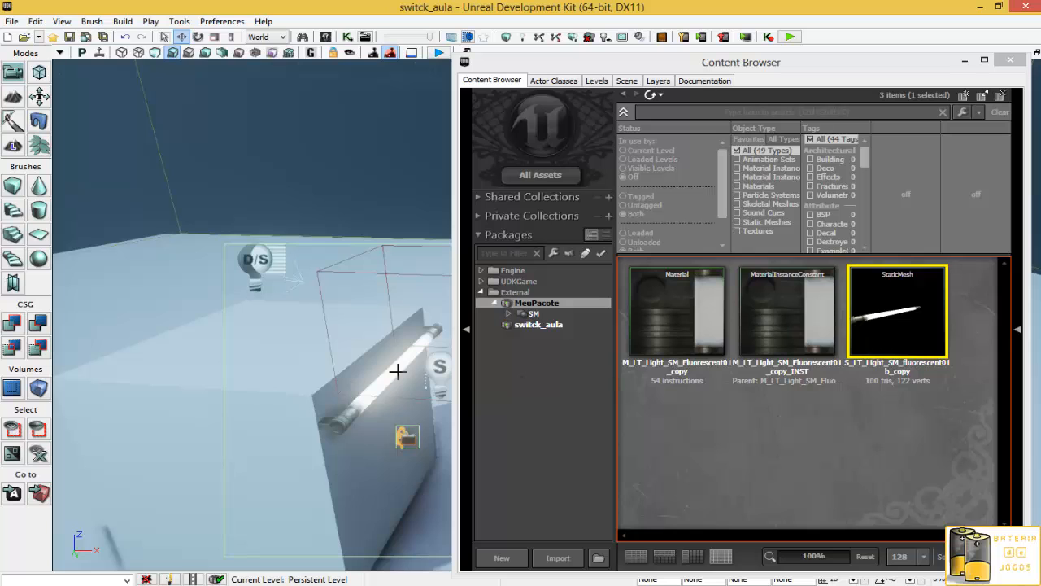
right_drag(416, 358, 359, 366)
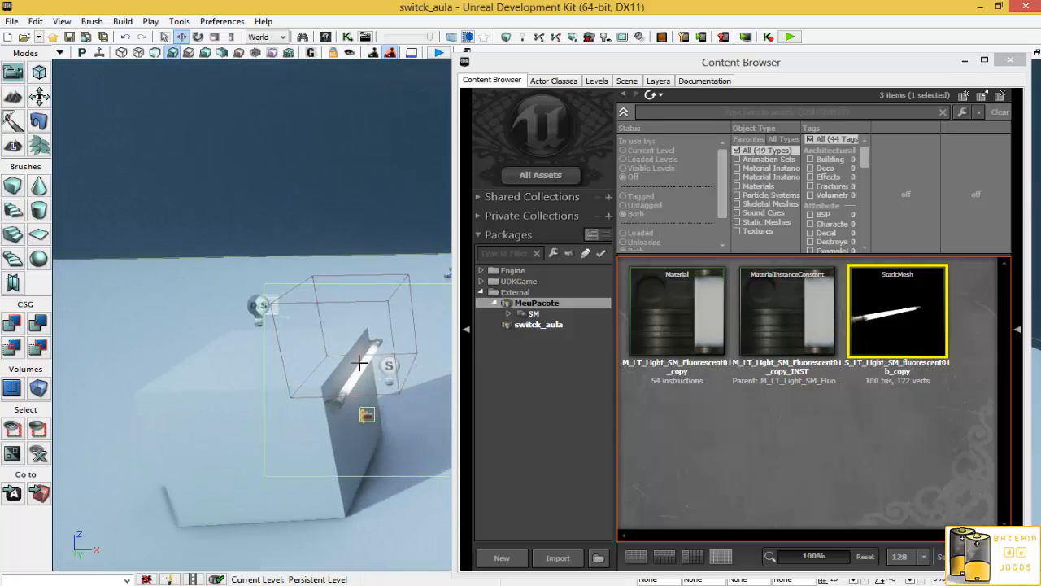
click(359, 366)
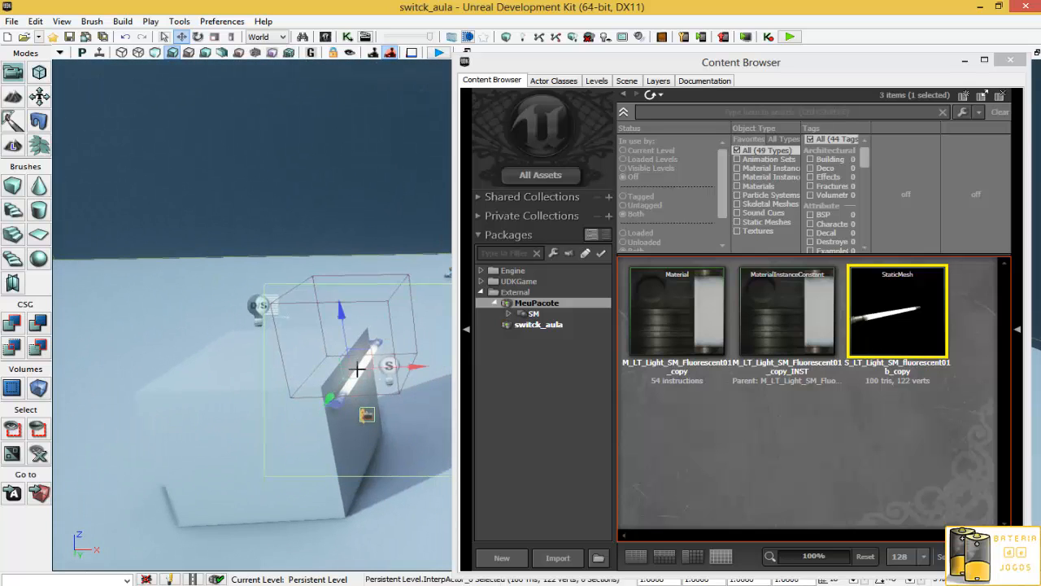
- Open M_LT_Light_SM_Fluorescent01_copy_INST in the Material Instance Editor and expand its LightColor parameter
click(782, 433)
double_click(789, 327)
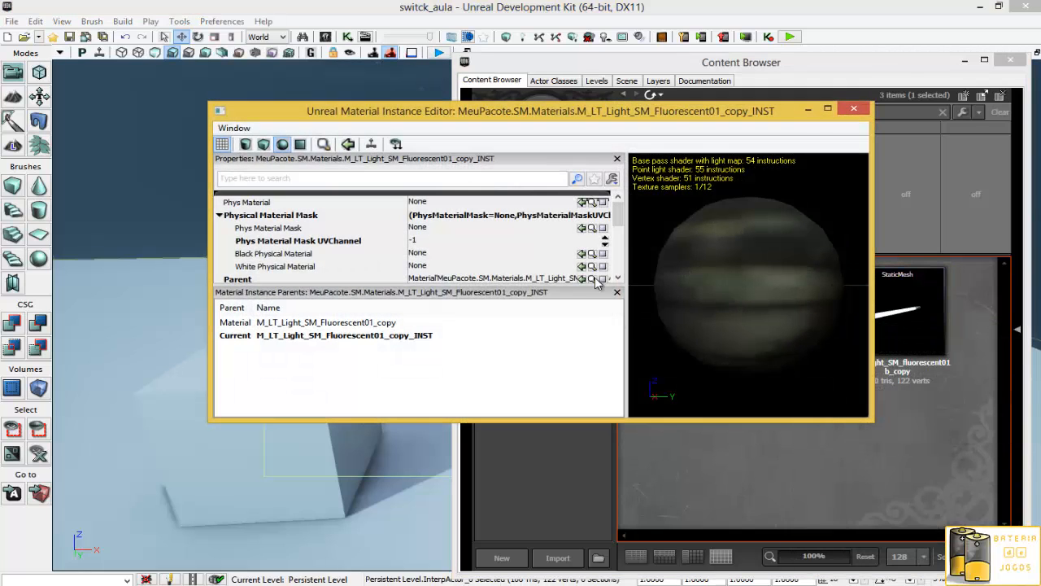
drag(618, 213, 619, 236)
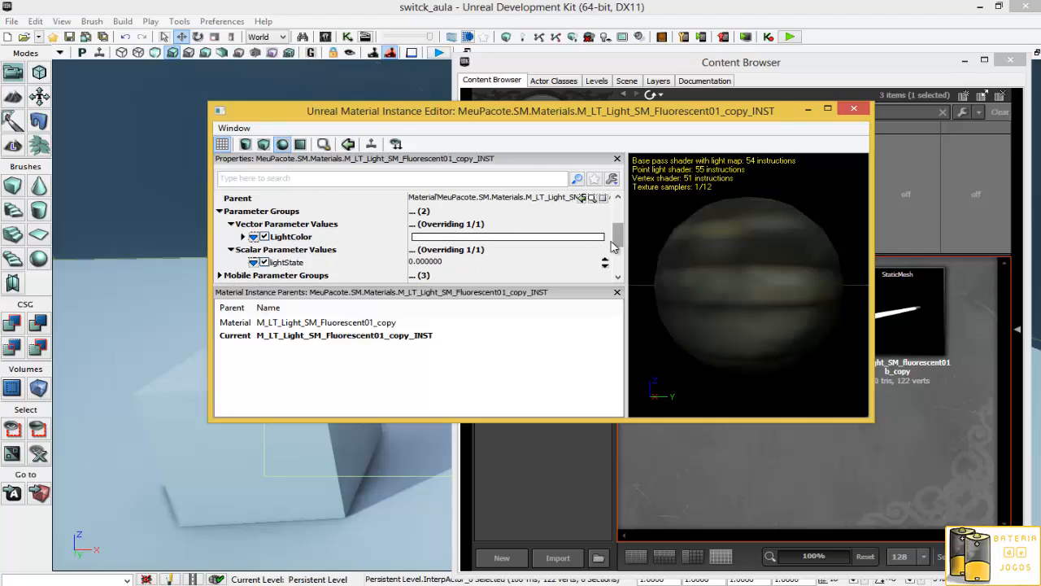
click(241, 236)
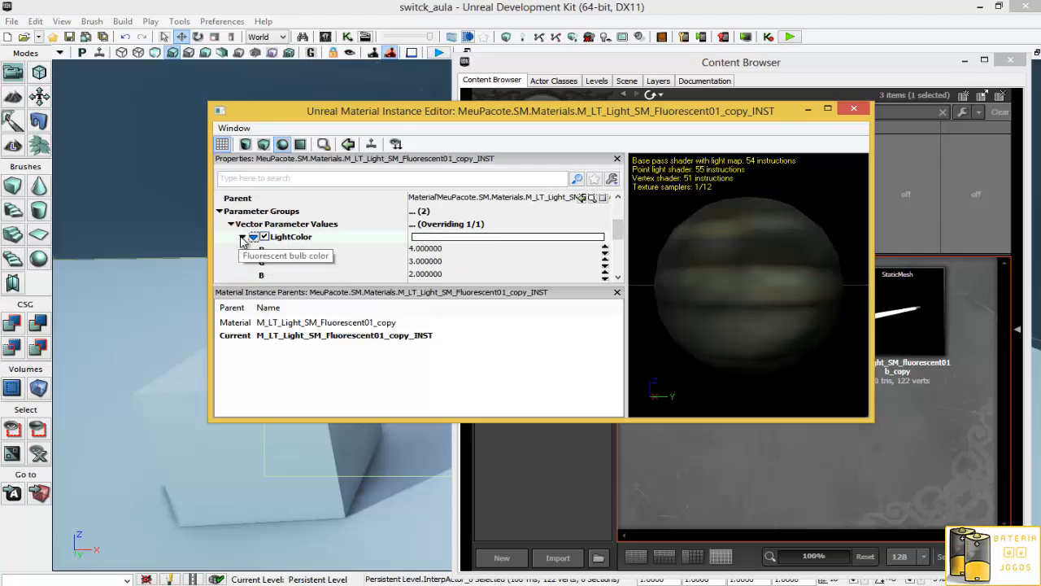
drag(739, 309, 871, 312)
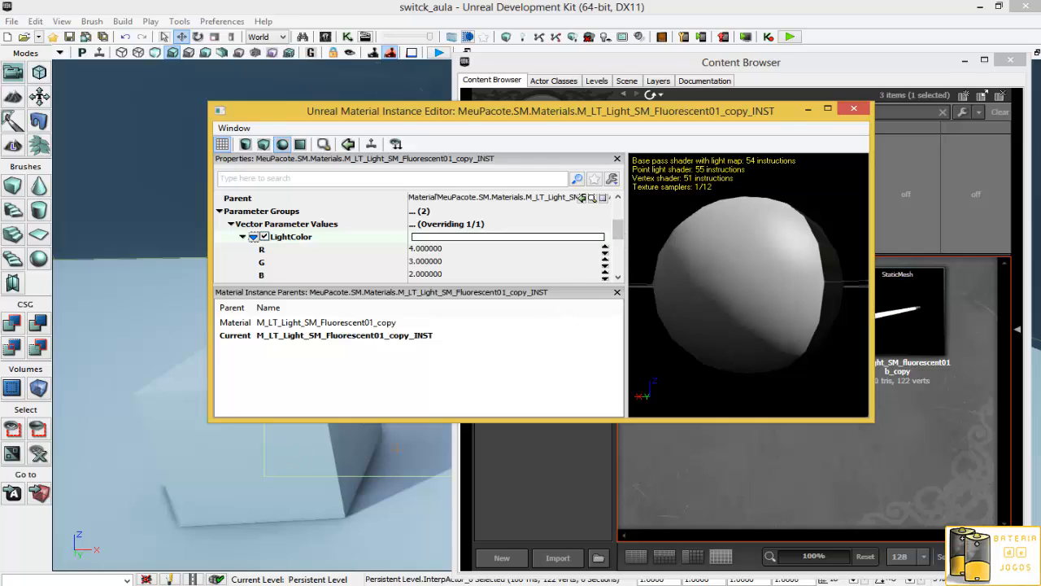
- Uncheck and re-check the LightState scalar parameter override
drag(615, 235, 616, 248)
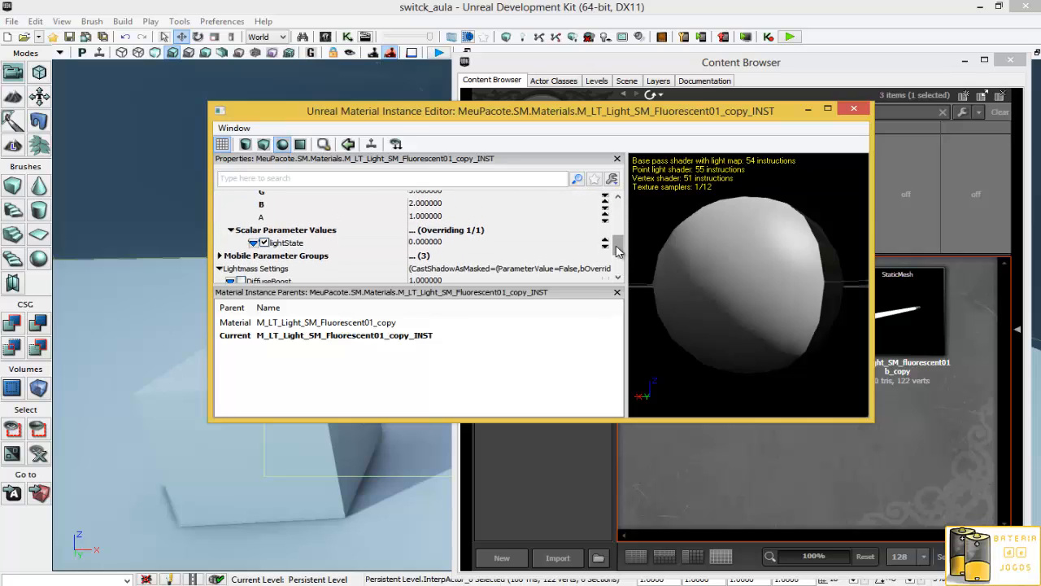
click(264, 241)
drag(377, 124, 183, 144)
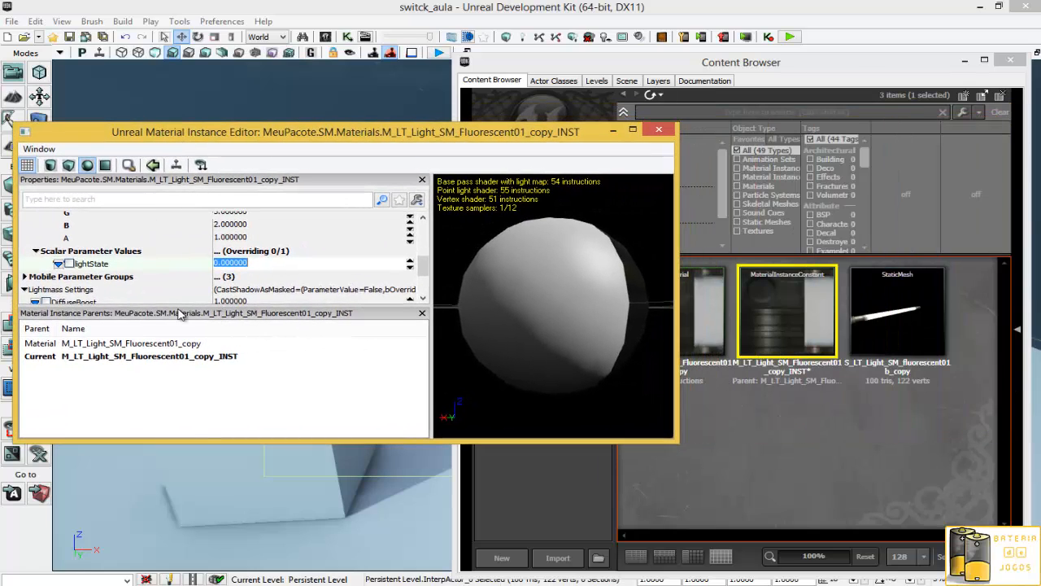
click(70, 263)
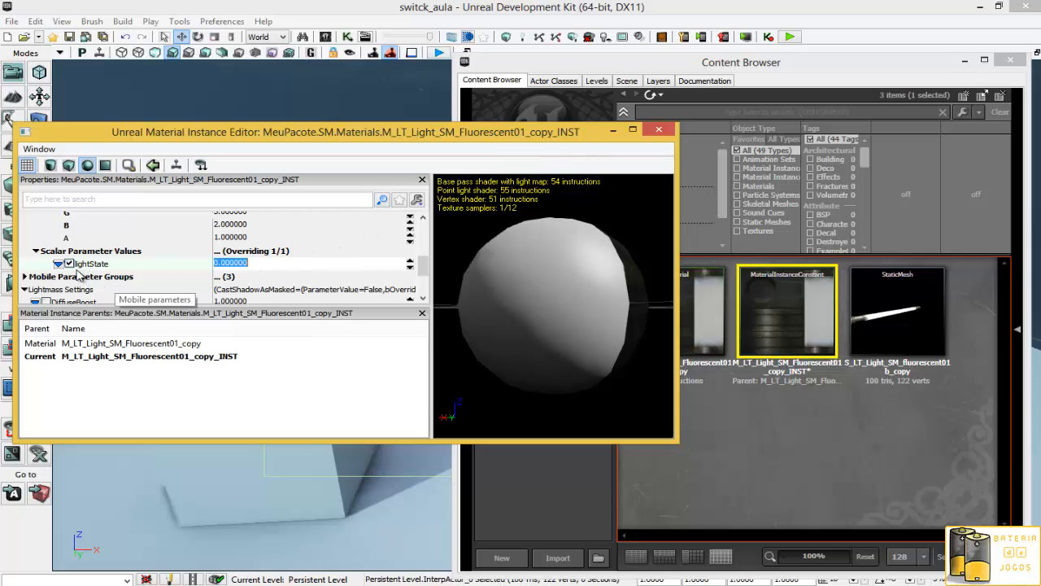
- Review the LightColor values and close the Material Instance Editor
scroll(72, 269, up, 2)
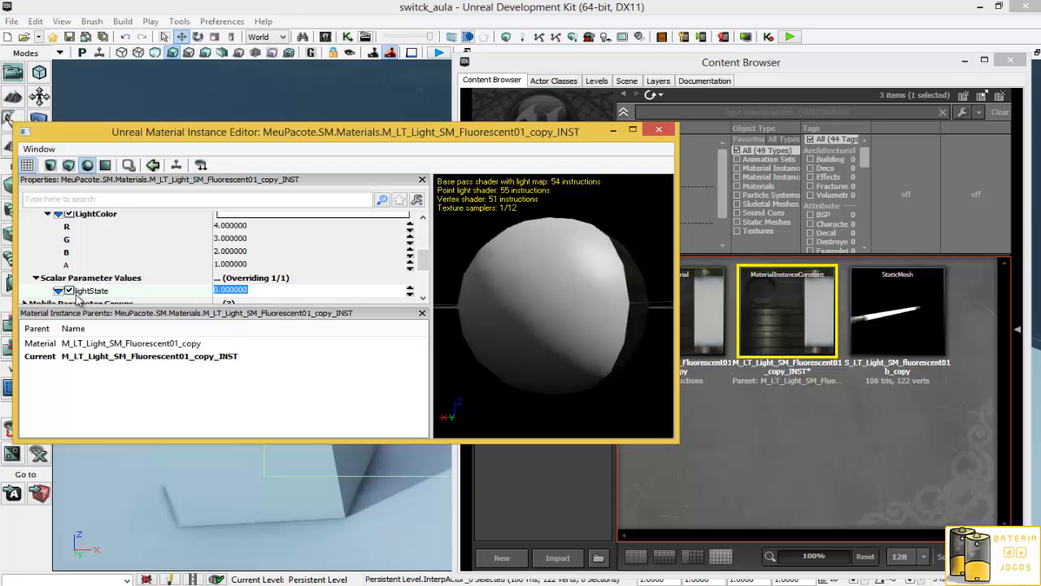
scroll(77, 285, up, 1)
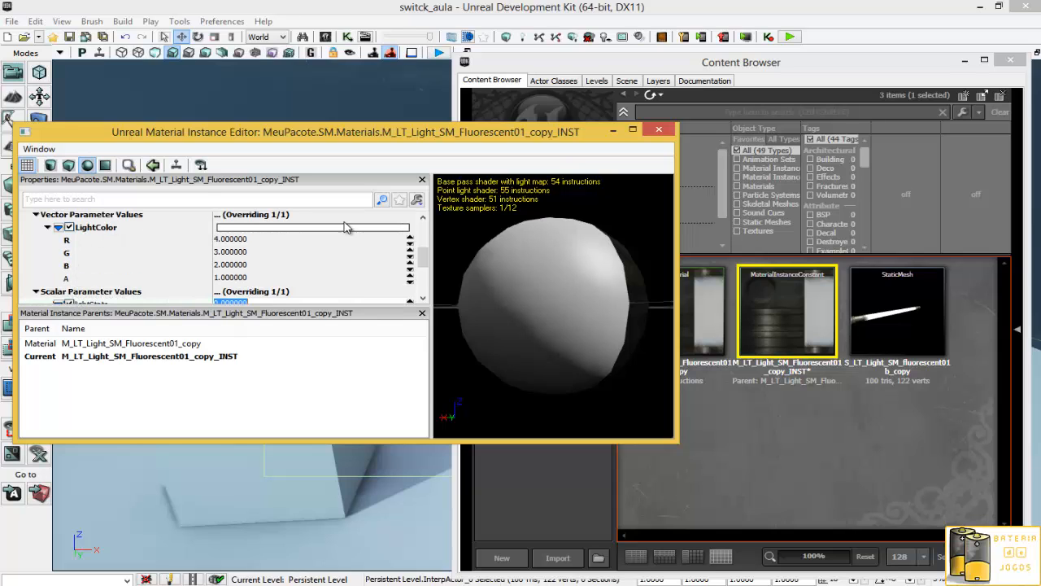
click(659, 129)
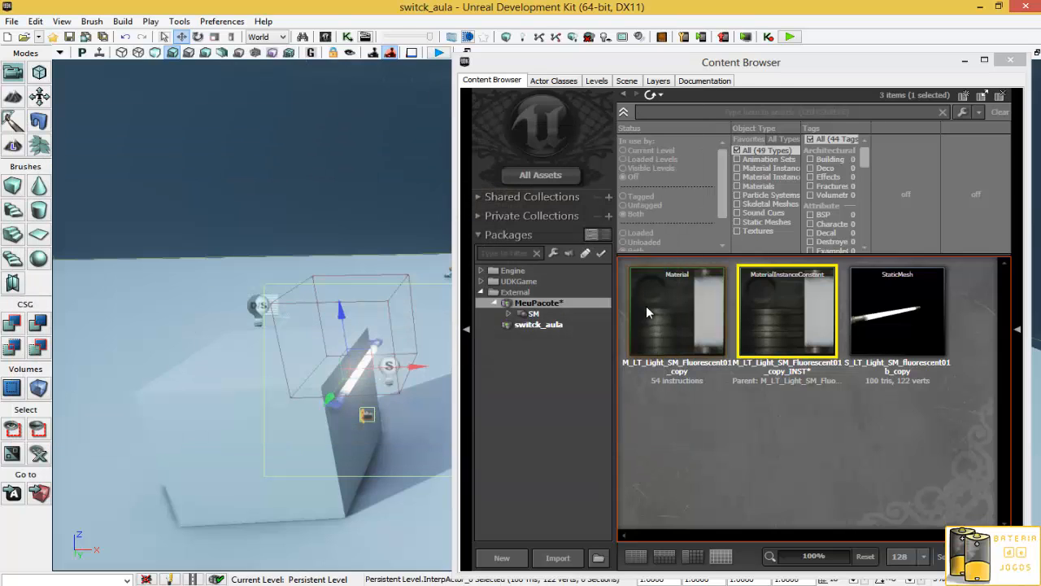
- Open the M_LT_Light_SM_Fluorescent01_copy material and delete the Multiply node and lightState parameter feeding Emissive
click(657, 305)
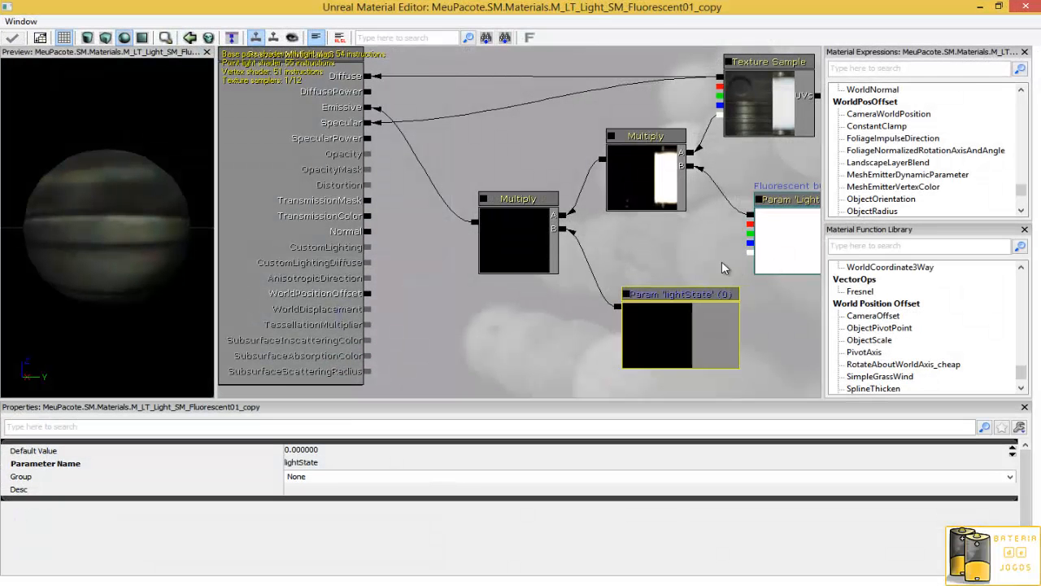
click(505, 204)
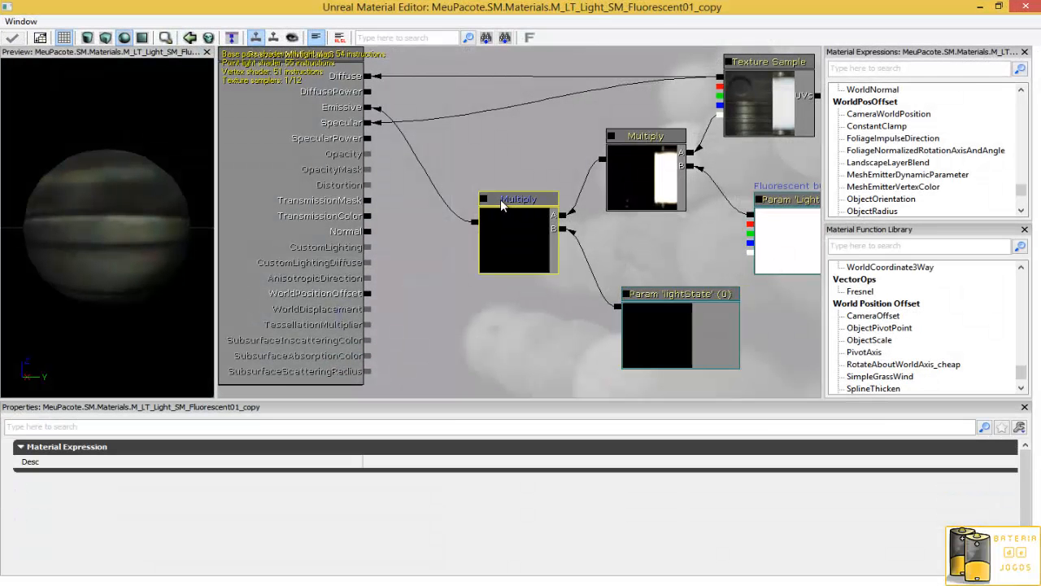
key(Delete)
click(663, 295)
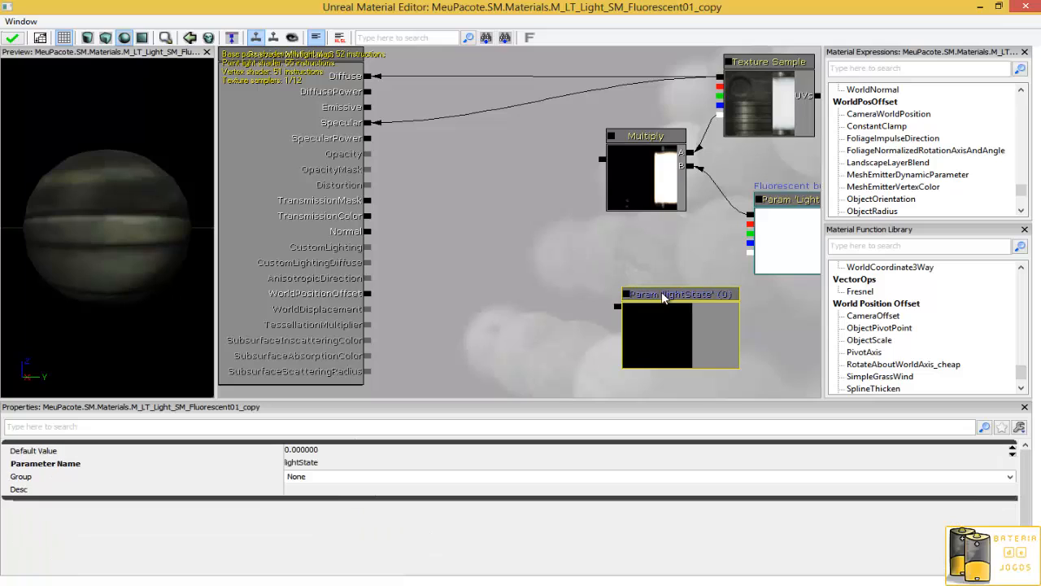
- Connect the remaining Multiply output to Emissive, then close the Material Editor and apply the changes
drag(602, 159, 368, 108)
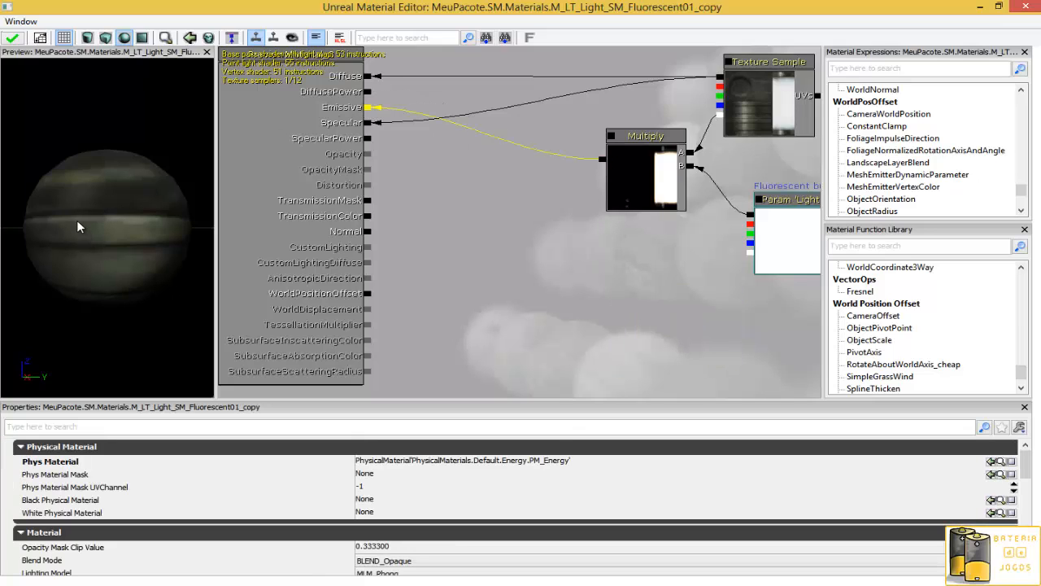
mouse_move(77, 227)
mouse_down()
mouse_move(223, 225)
mouse_move(84, 225)
mouse_up()
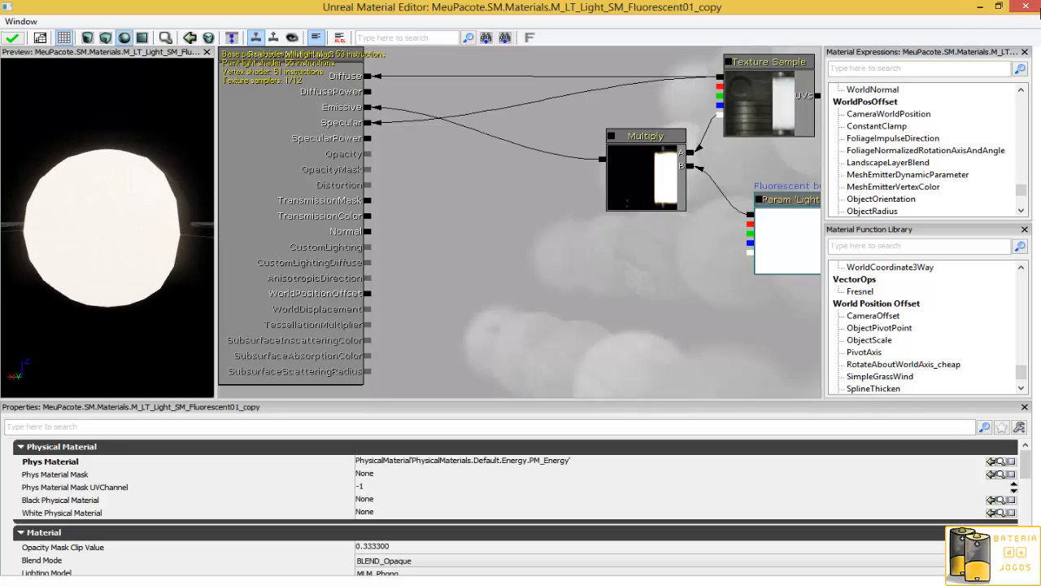
click(1022, 6)
click(509, 327)
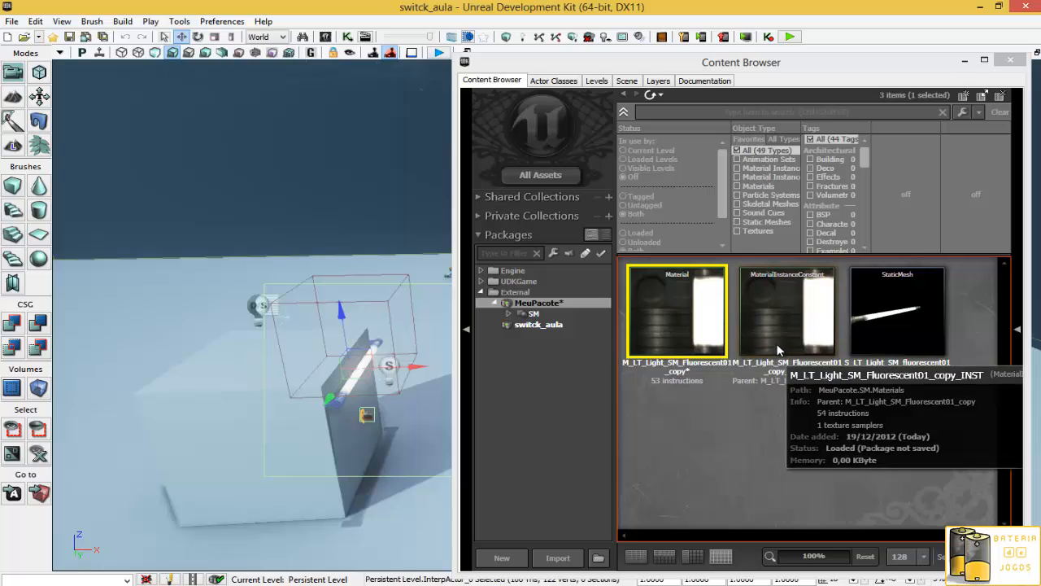
- Assign M_LT_Light_SM_Fluorescent01_copy_INST to the tube actor's Materials [0] slot and close its properties
click(779, 332)
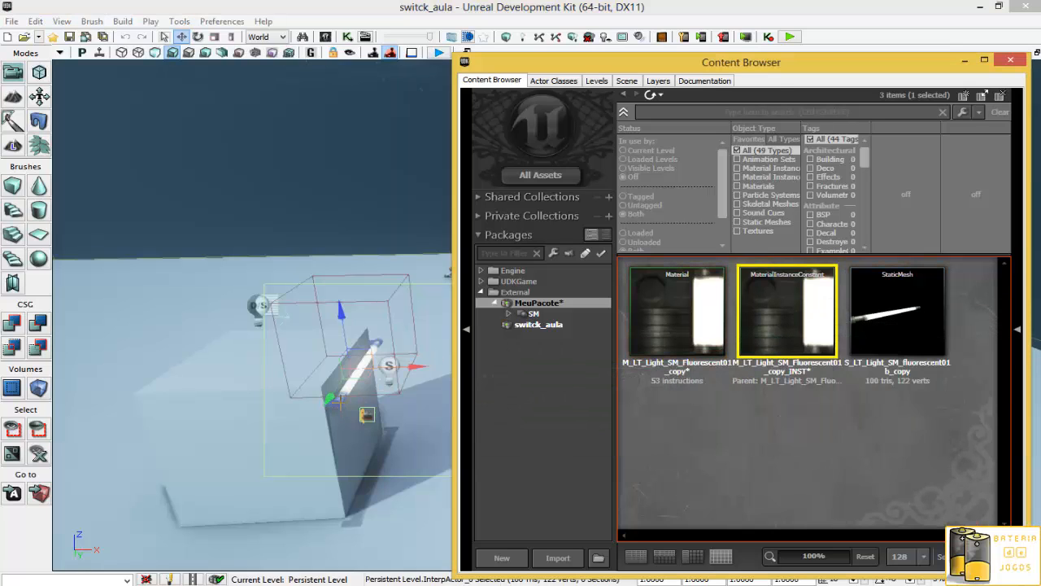
drag(780, 332, 359, 368)
double_click(334, 404)
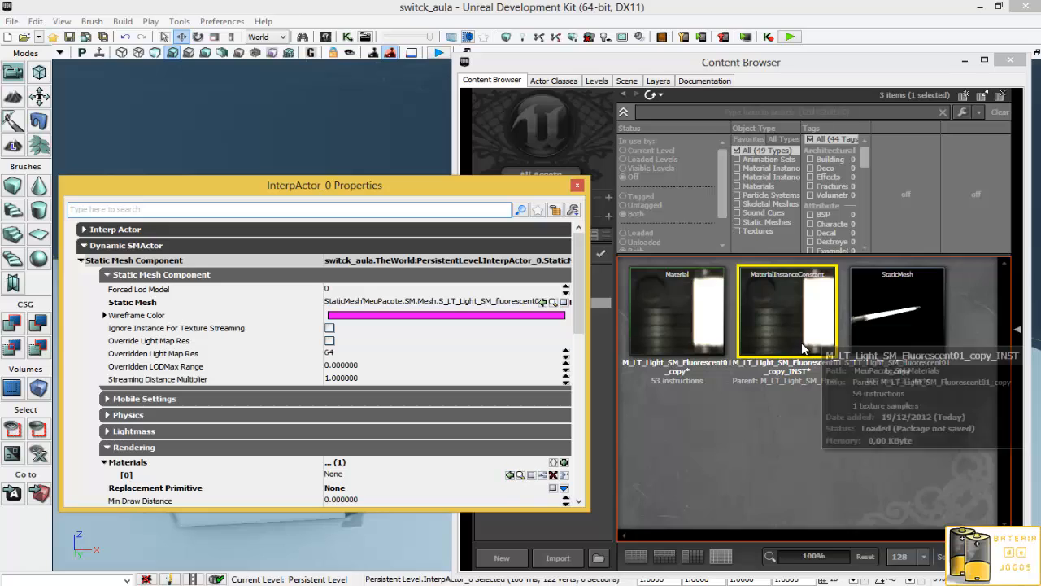
click(510, 475)
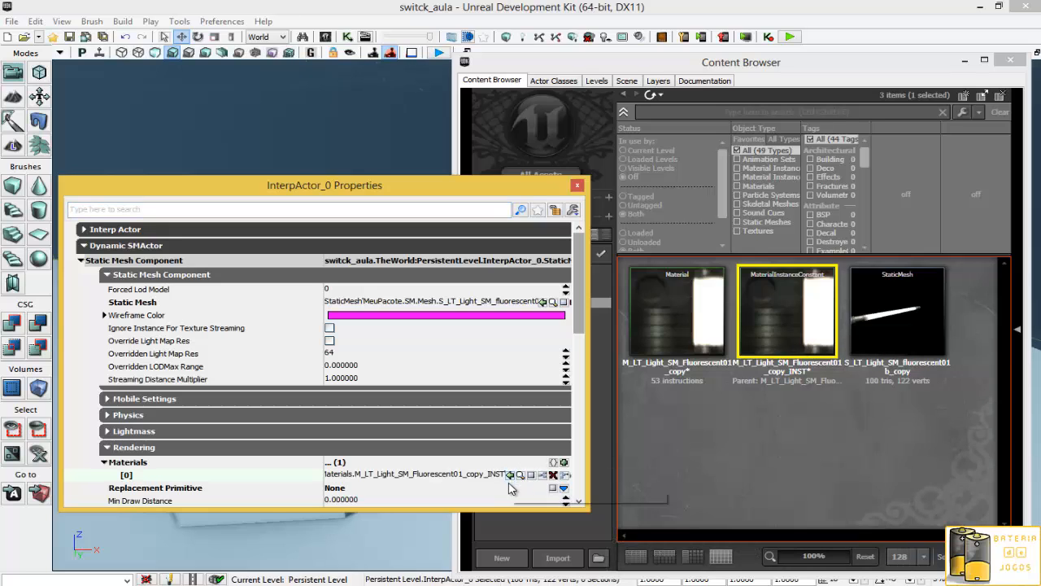
click(722, 409)
click(306, 189)
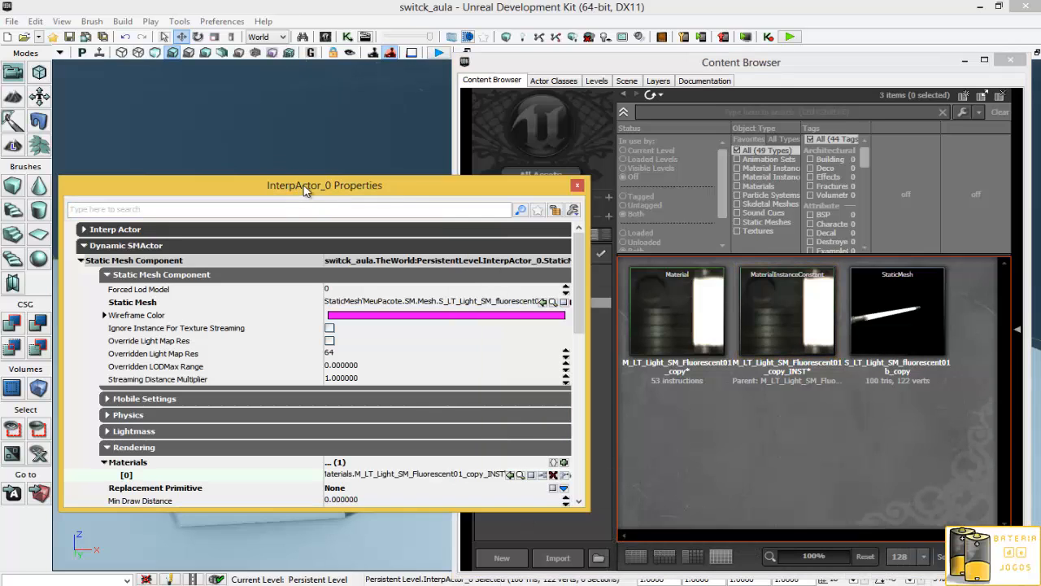
click(577, 185)
- Save the switck_aula level
click(70, 36)
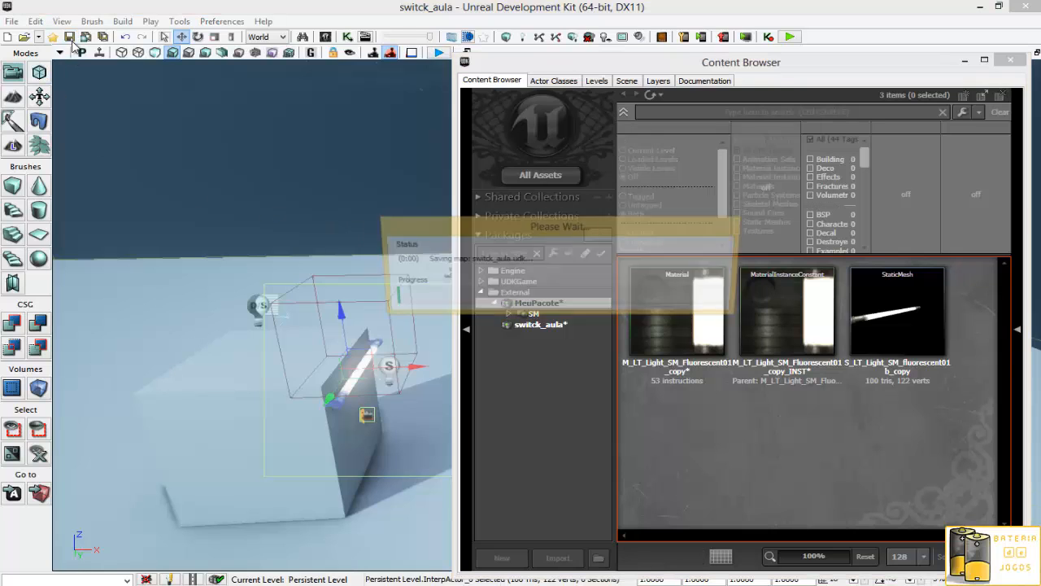
click(786, 348)
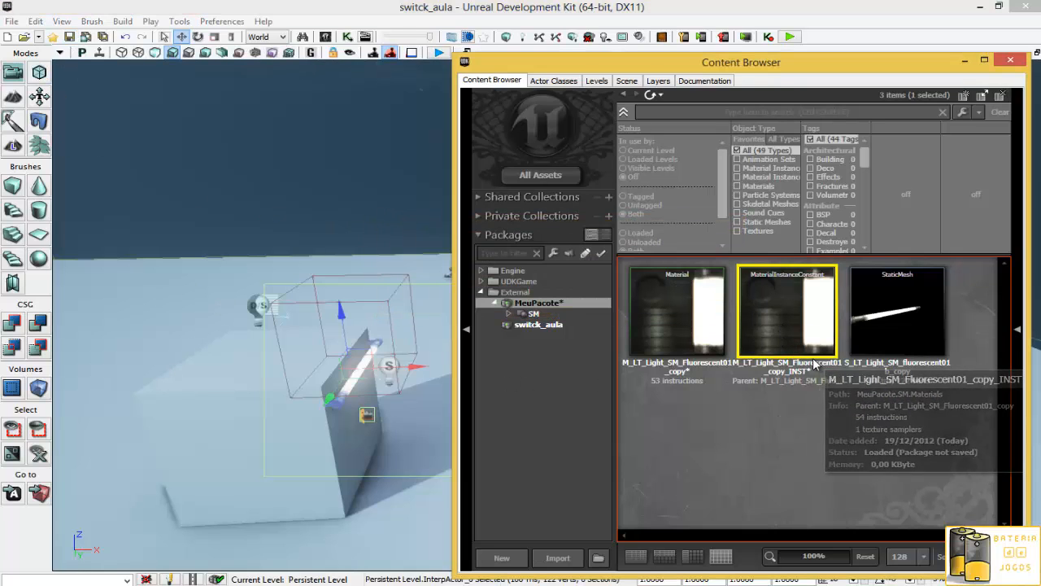
- Play the level from here beside the block and use the switch three times to test the light
right_drag(379, 407, 318, 456)
right_click(297, 481)
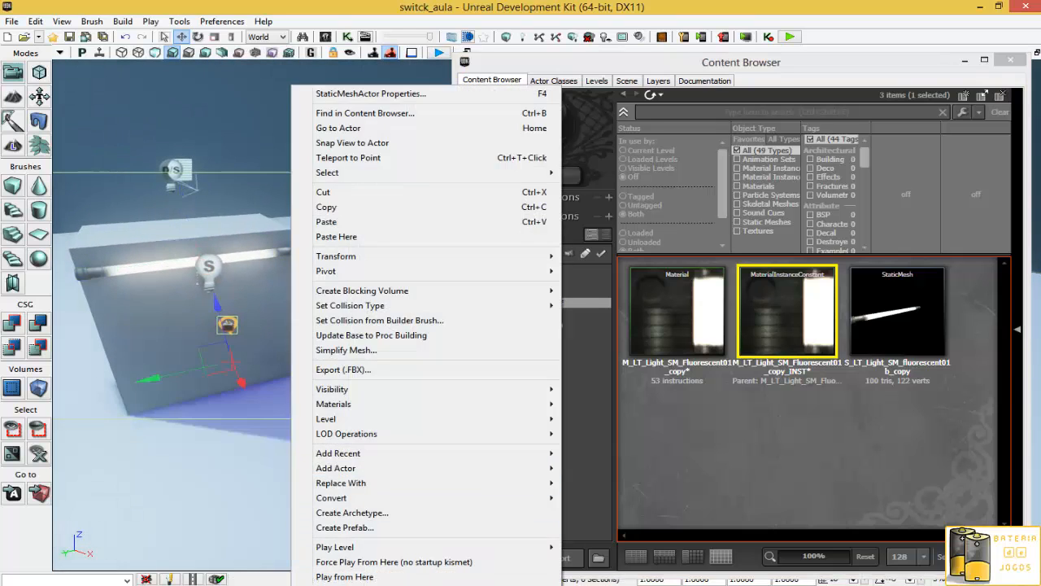
click(344, 576)
click(605, 338)
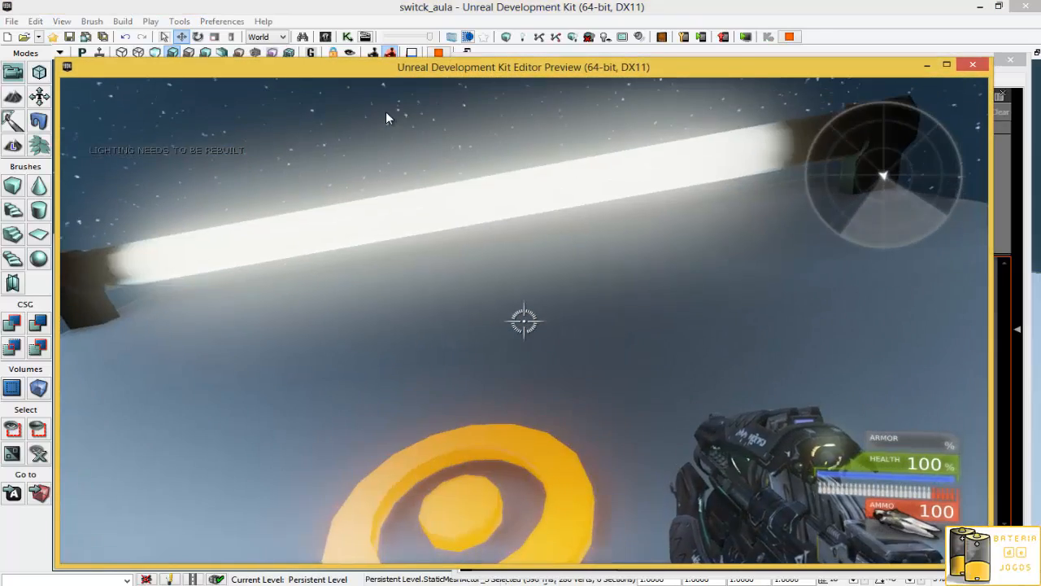
key(e)
key(e)
key(e)
key(e)
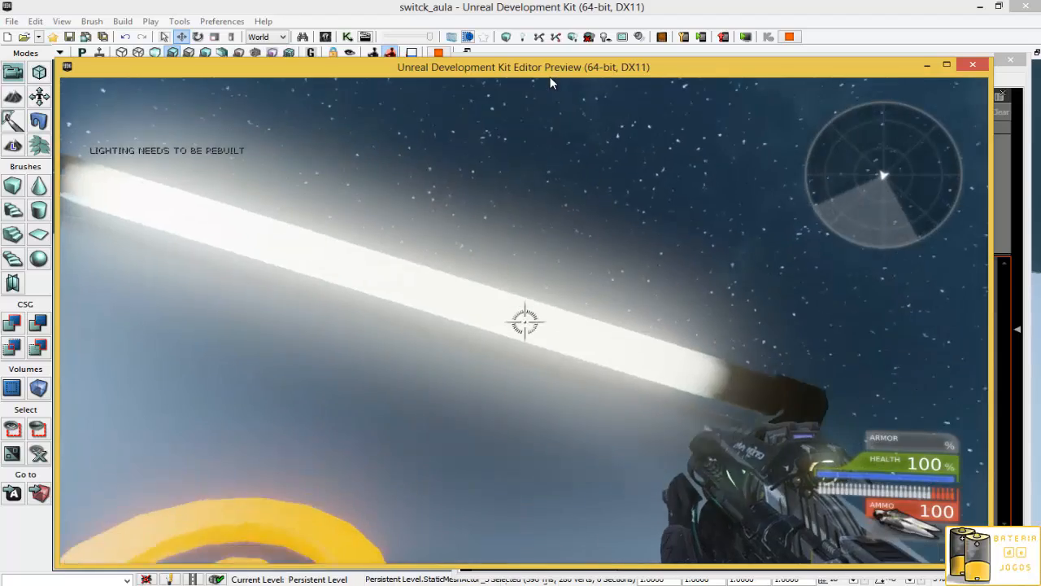
key(Escape)
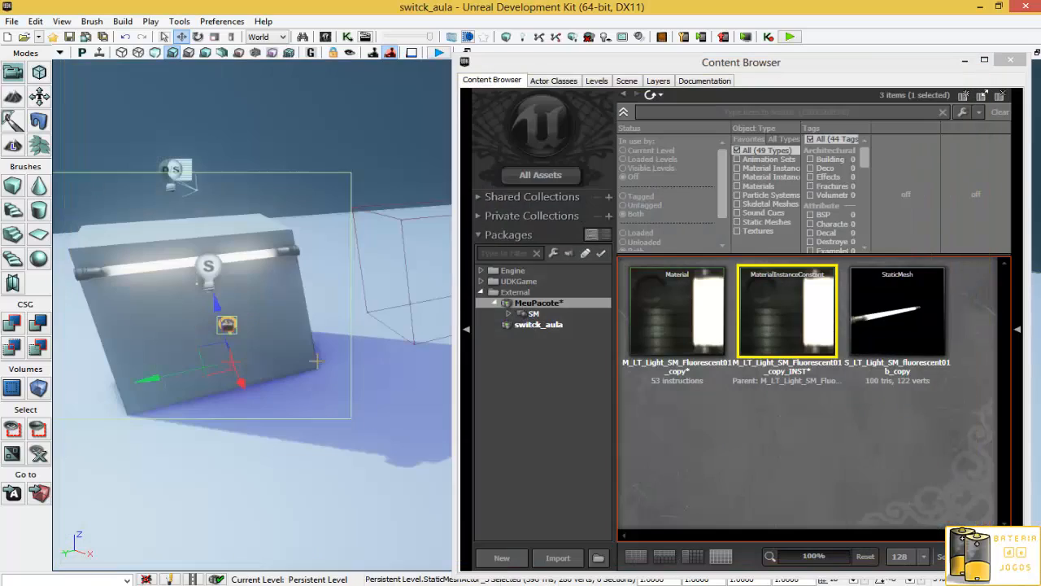
- Open Kismet to review the trigger and toggle sequence
right_drag(318, 361, 443, 310)
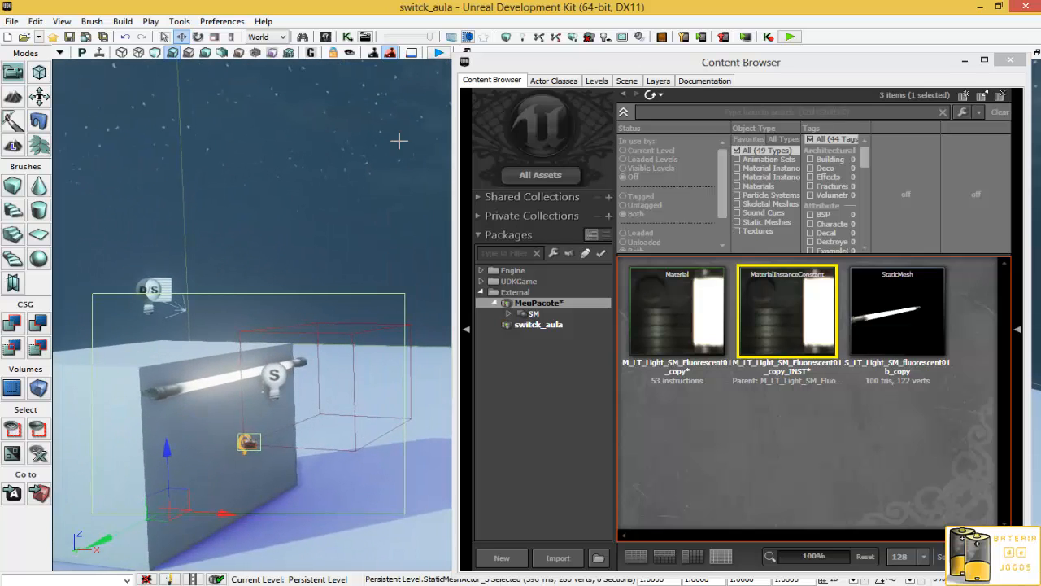
click(347, 37)
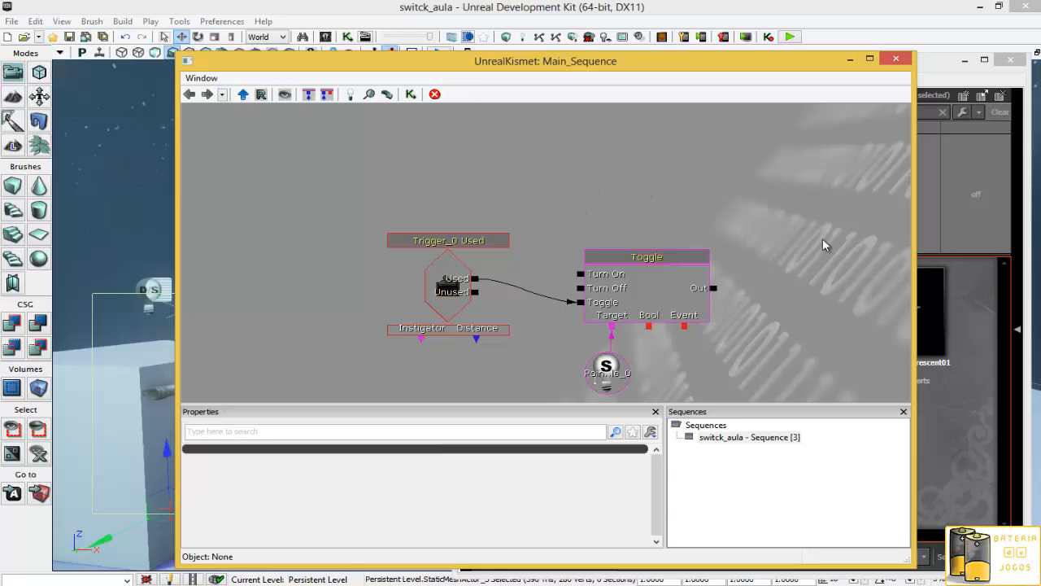
drag(734, 66, 504, 167)
- Save the material instance's MeuPacote package, proceed past the external reference prompt, and minimize Kismet
right_click(760, 329)
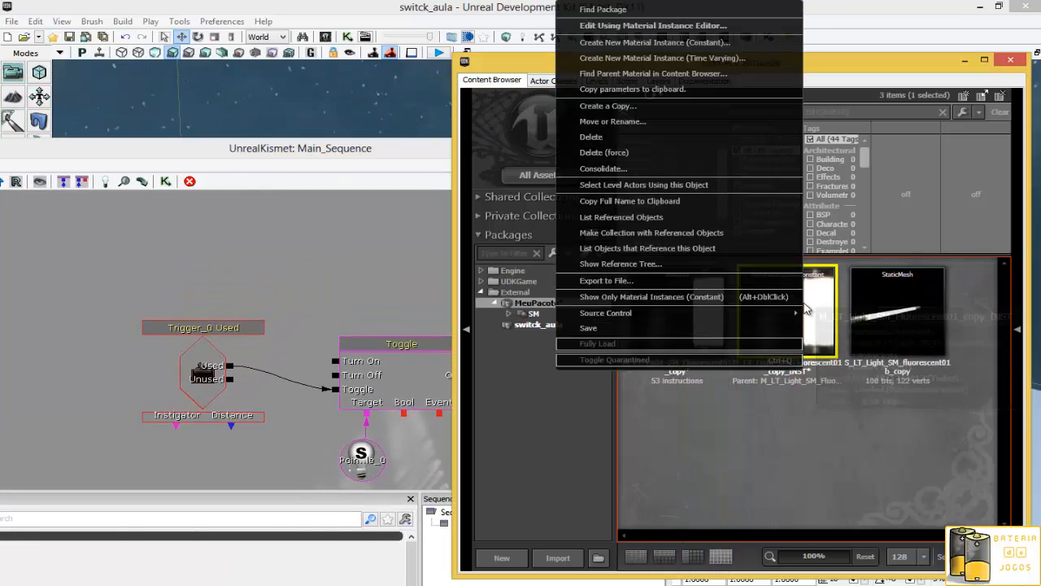
click(760, 329)
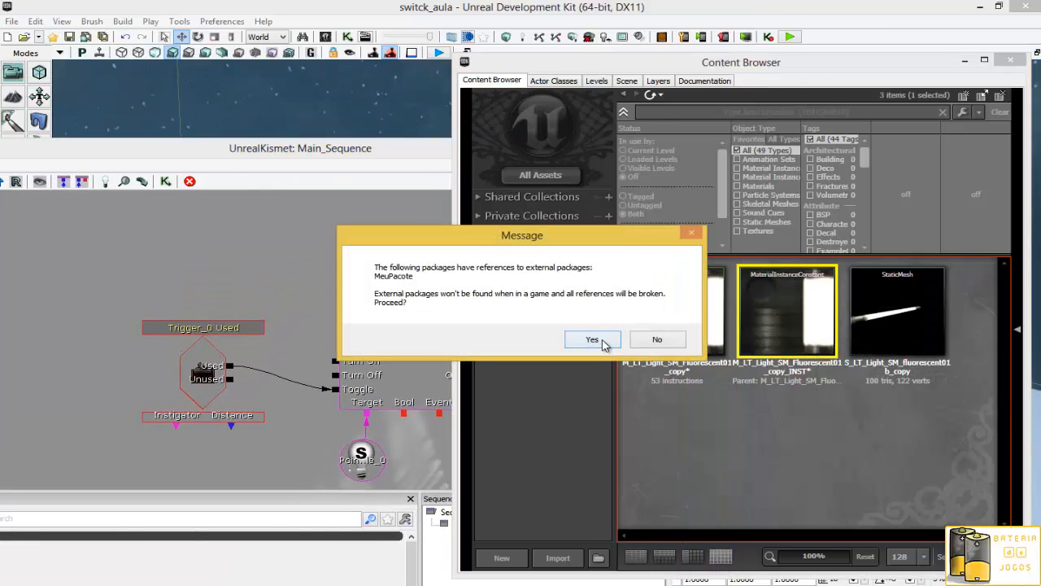
click(598, 338)
drag(312, 156, 545, 62)
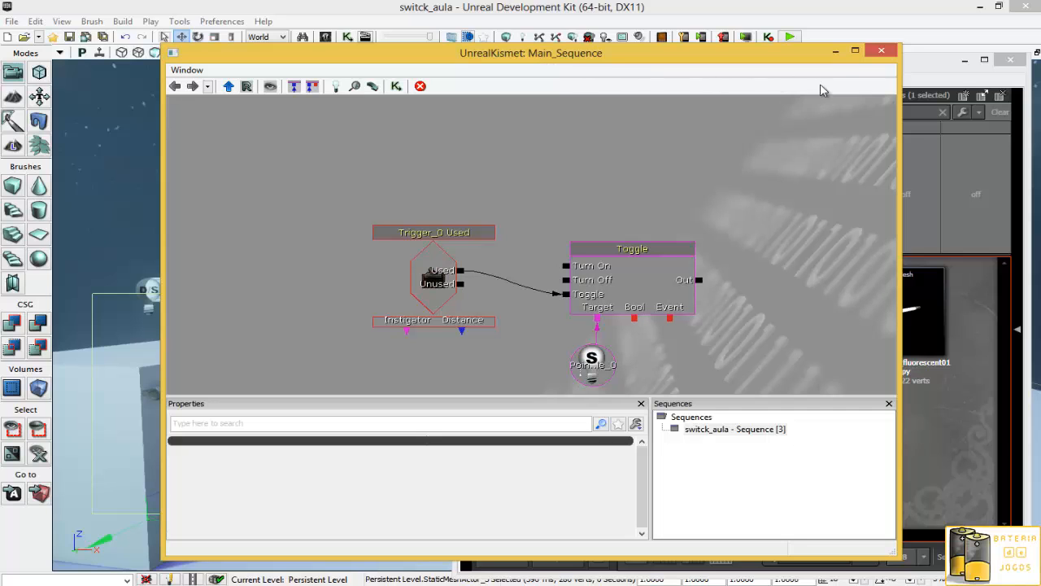
click(836, 50)
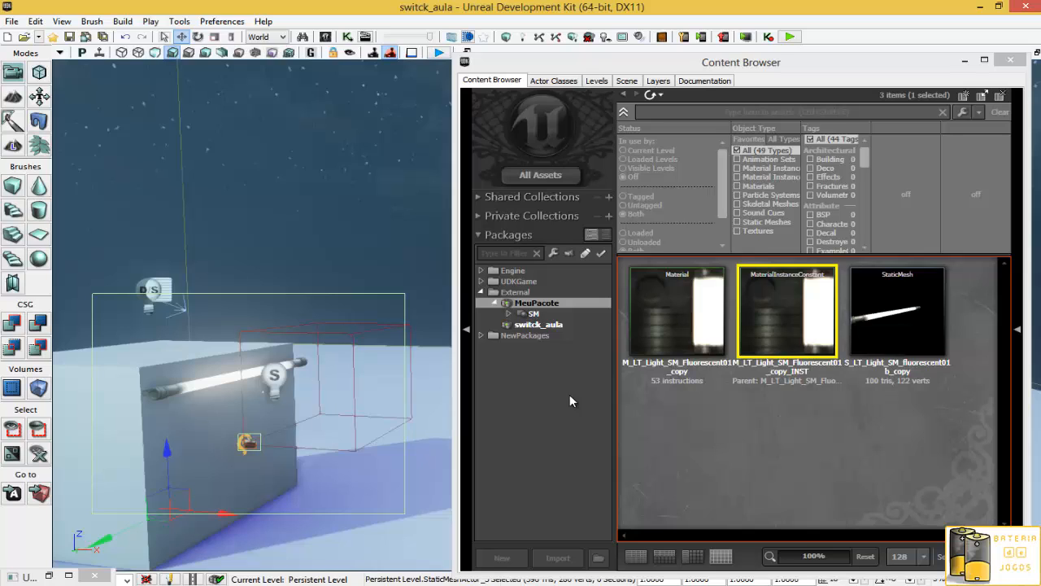
- Inspect the fluorescent tube and point light on the block, then close the Content Browser
mouse_move(291, 472)
right_down()
mouse_move(268, 488)
mouse_move(275, 473)
right_up()
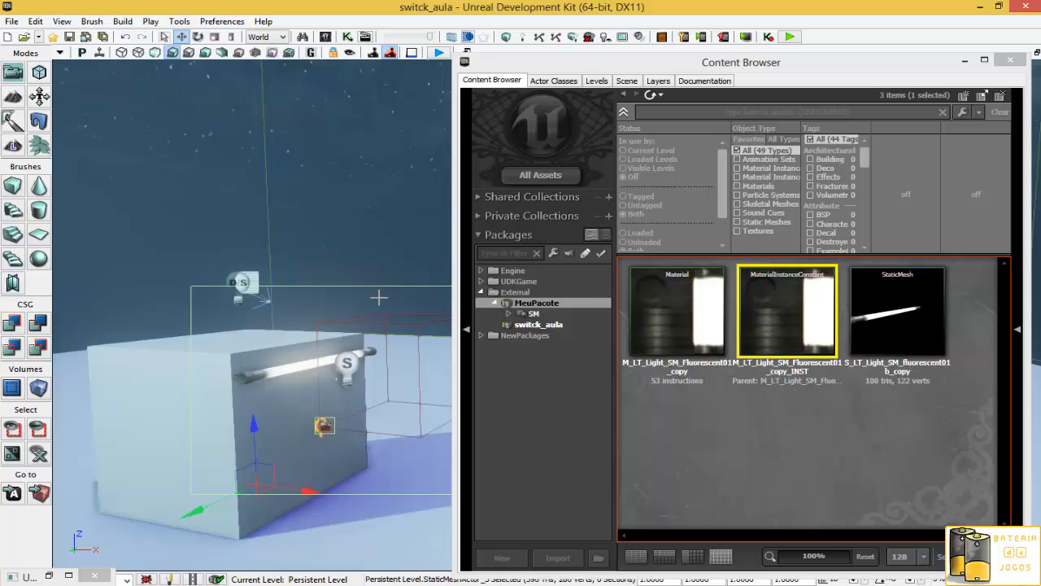
right_drag(303, 387, 135, 436)
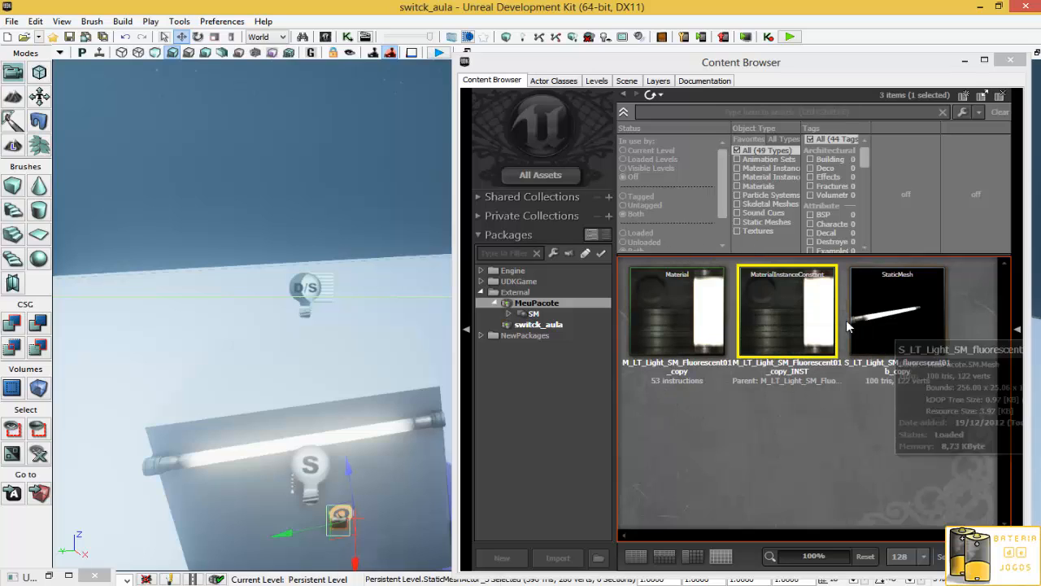
click(427, 420)
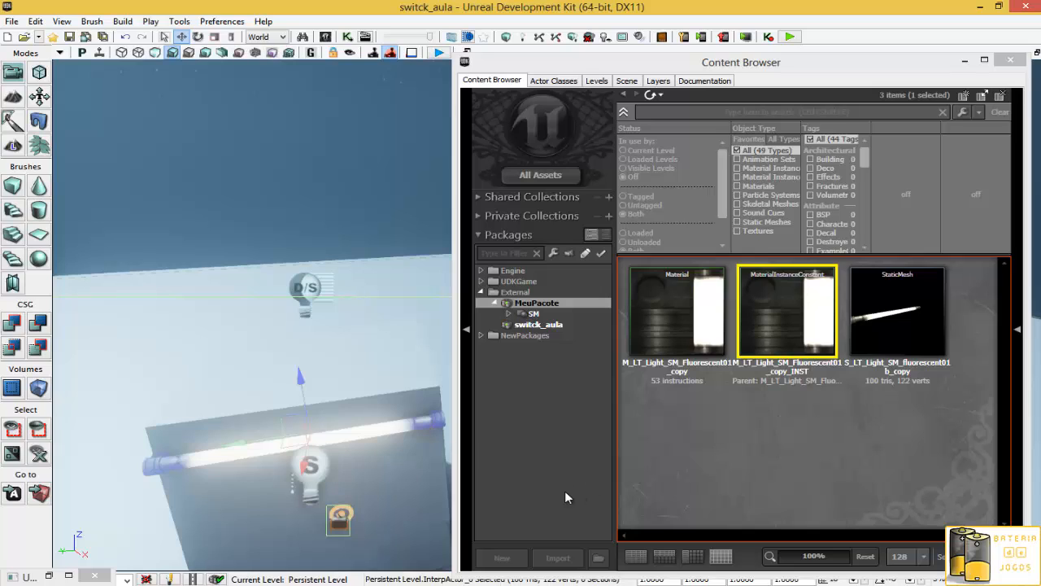
click(311, 470)
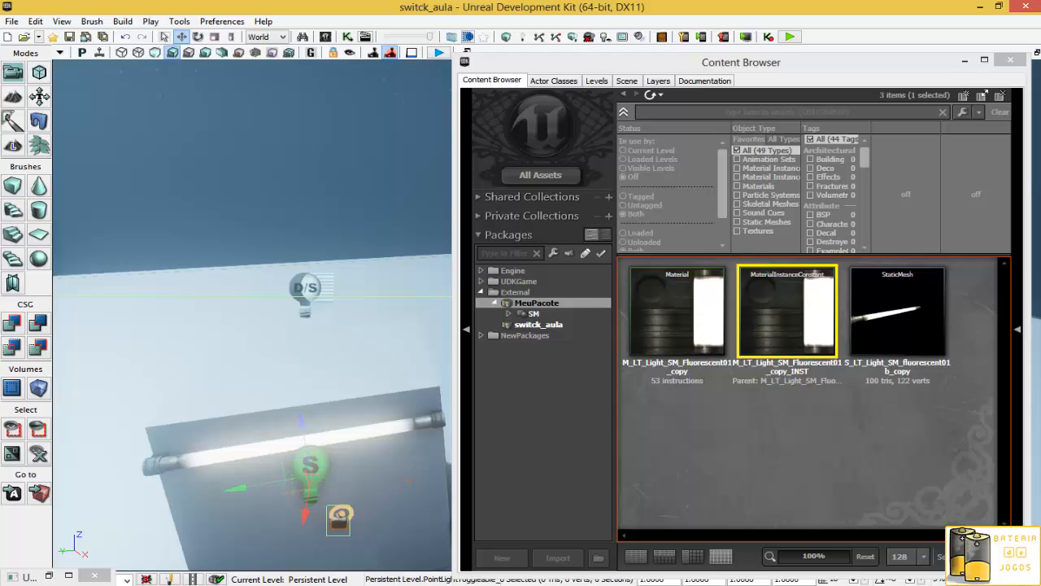
click(352, 439)
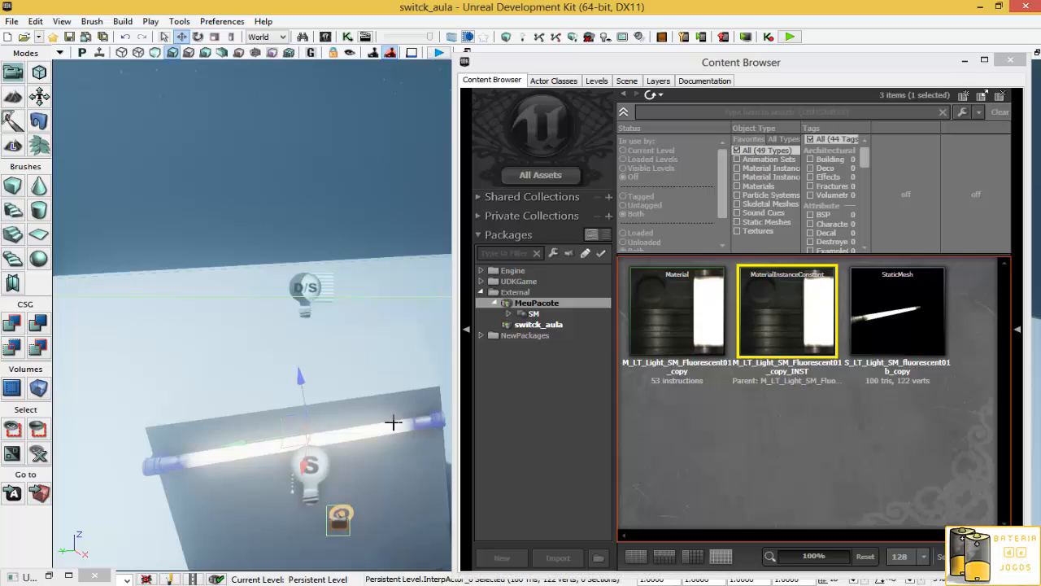
mouse_move(322, 390)
right_down()
mouse_move(390, 393)
mouse_move(392, 419)
mouse_move(436, 428)
mouse_move(336, 388)
right_up()
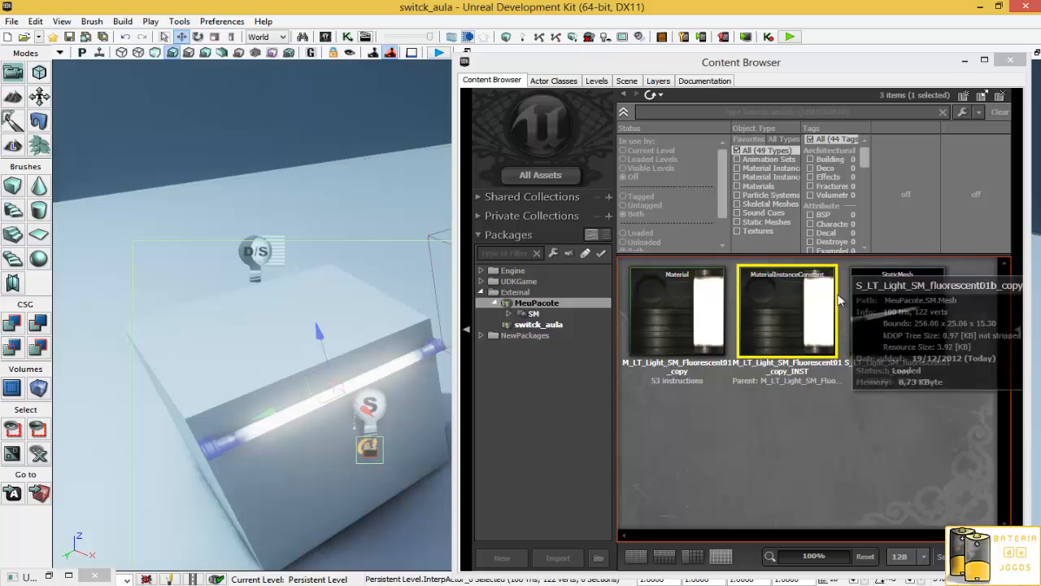
click(868, 296)
click(963, 62)
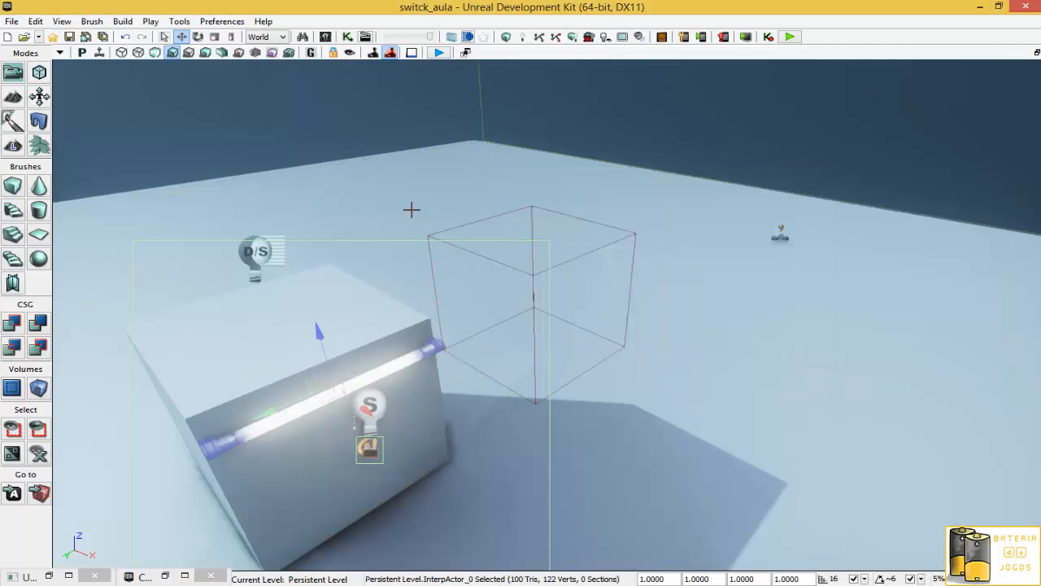
- Reopen Kismet to check the trigger and toggle sequence, then minimize it
click(349, 37)
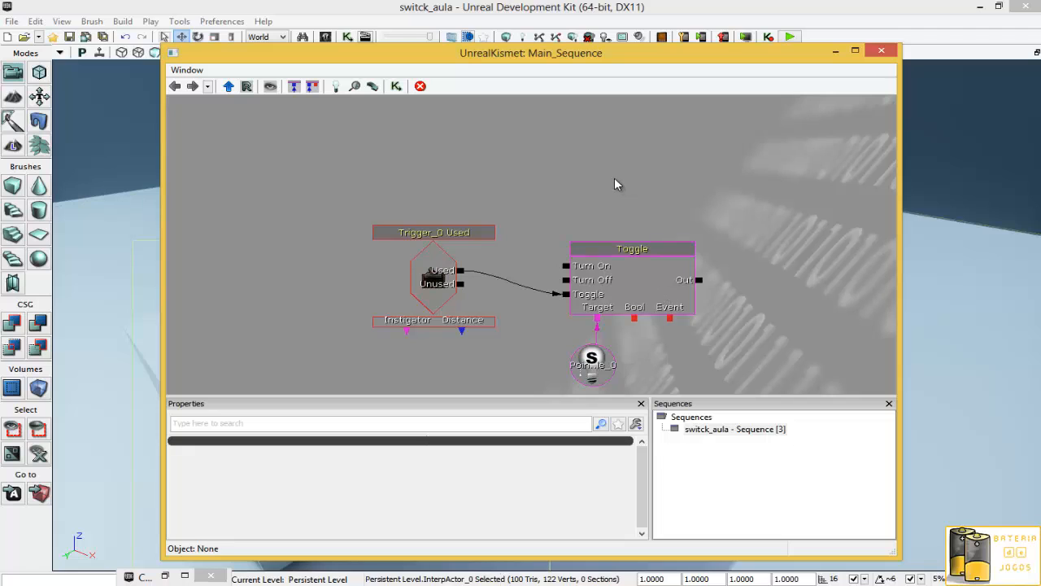
drag(382, 46, 624, 114)
click(218, 445)
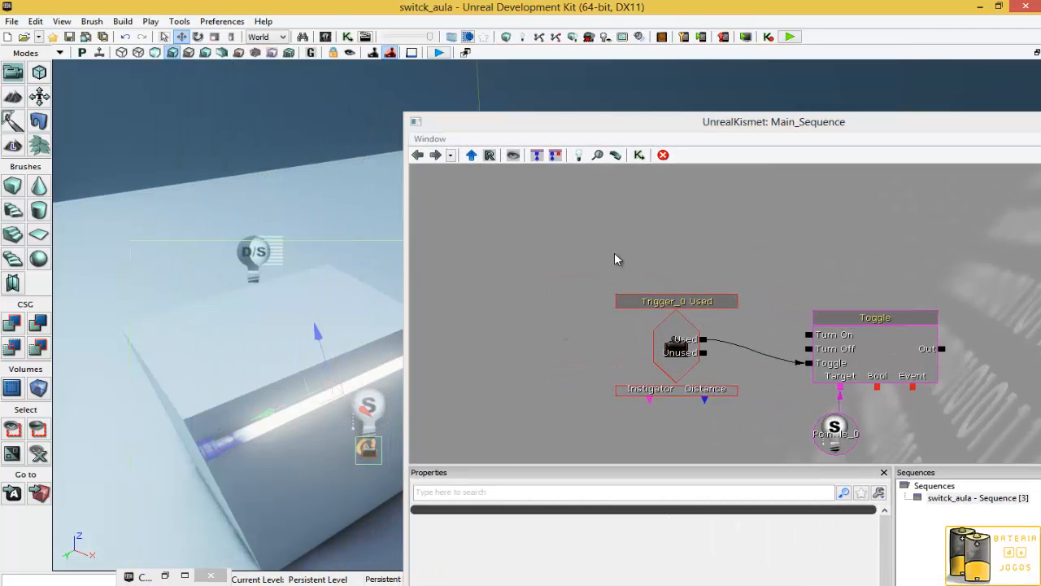
right_click(619, 212)
click(608, 208)
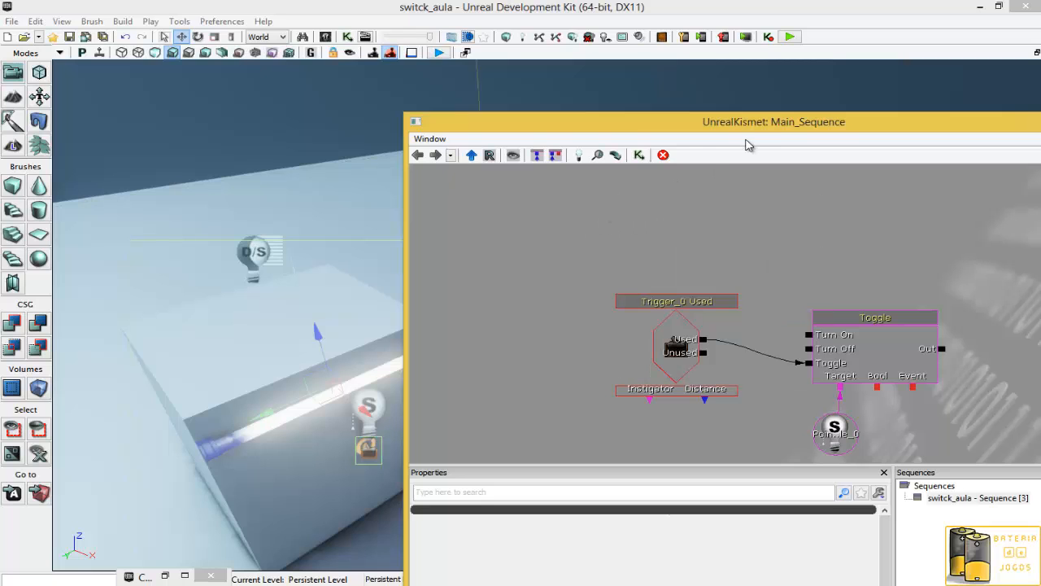
drag(753, 126, 519, 180)
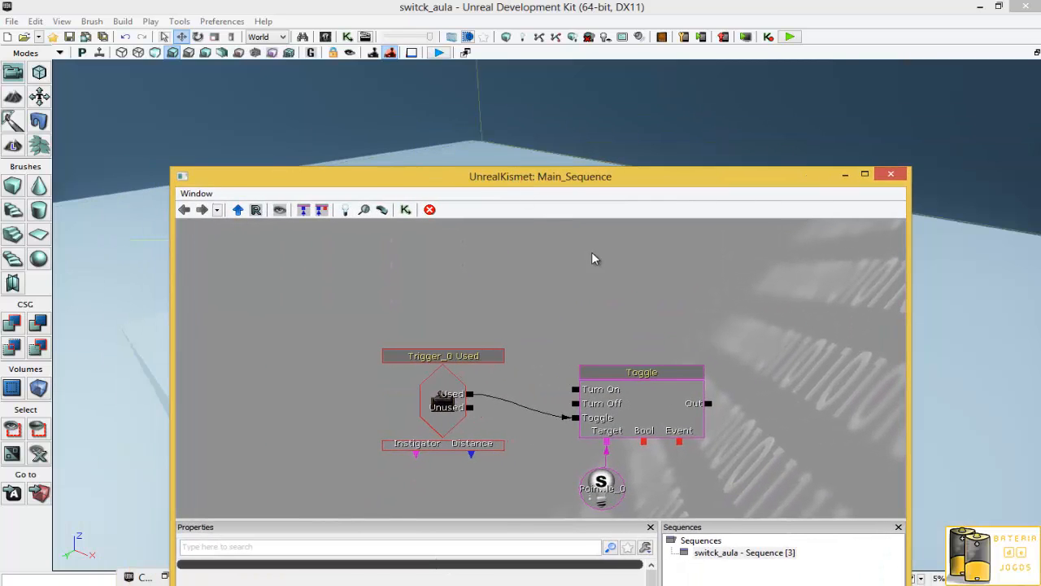
click(852, 176)
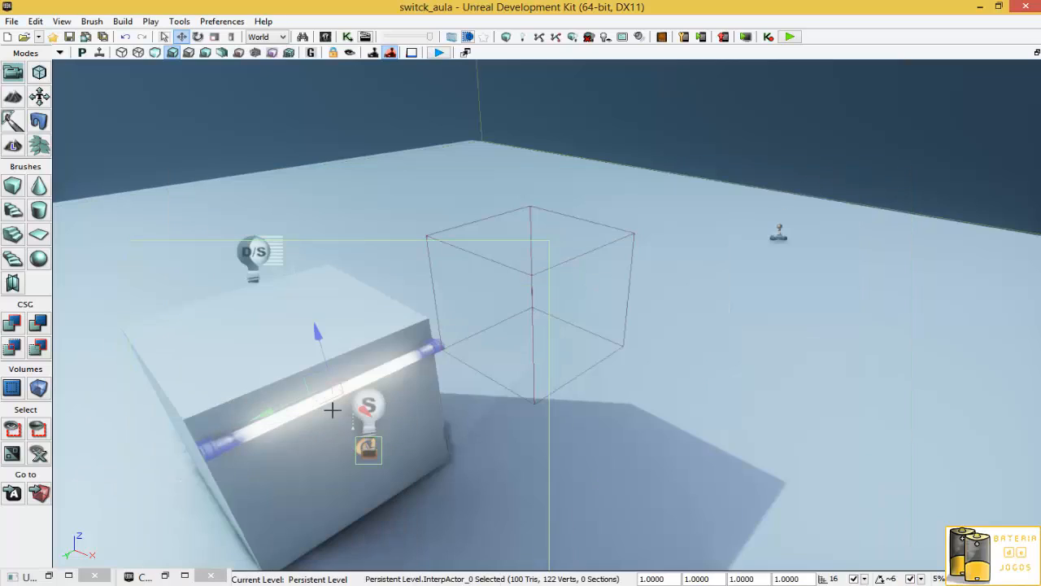
click(163, 575)
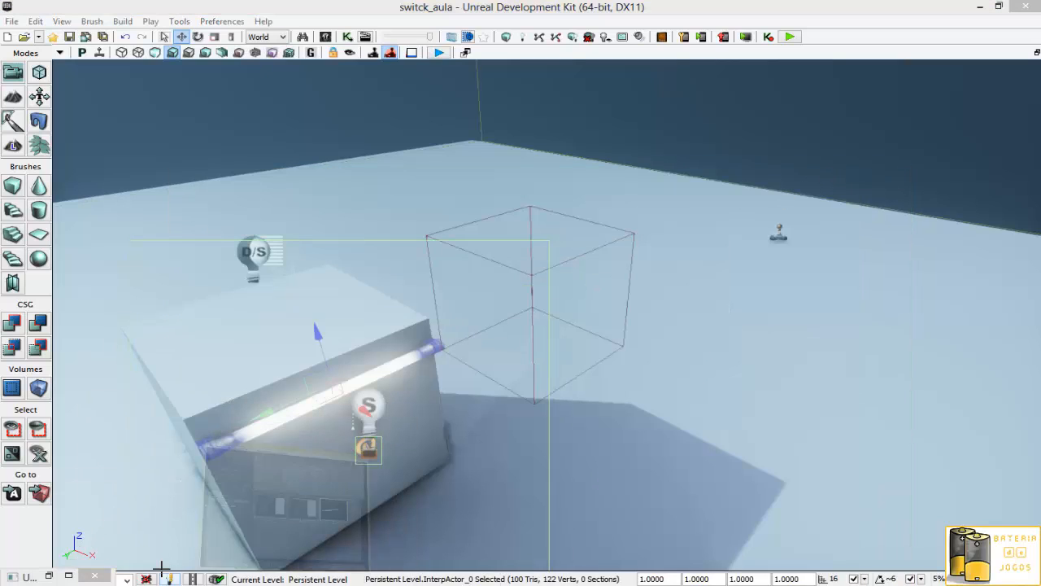
- Open the fluorescent material and its instance, inspect the instance's LightColor vector parameter, then close both editors
mouse_move(794, 324)
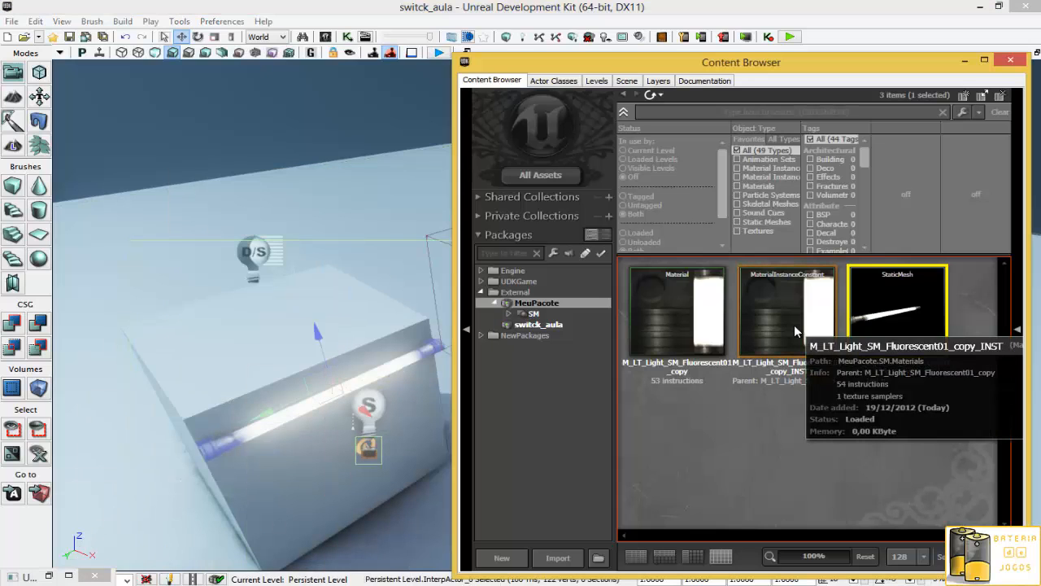
double_click(716, 317)
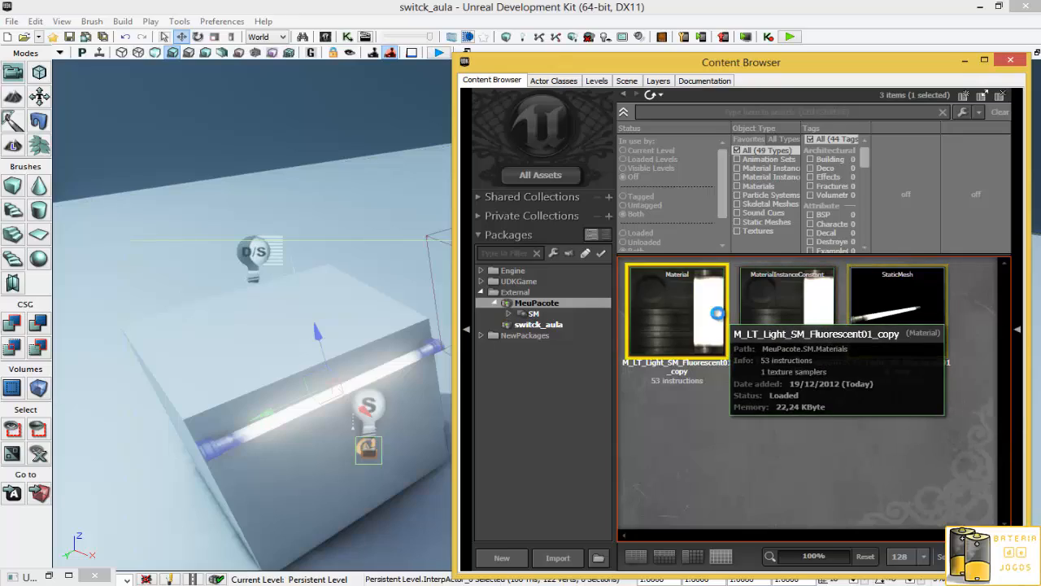
click(1017, 6)
double_click(777, 358)
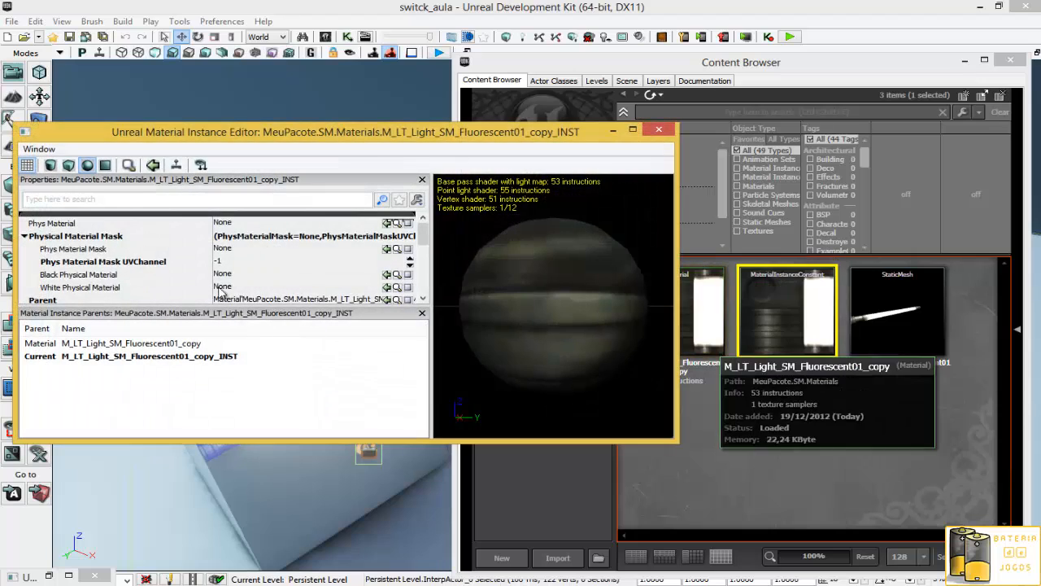
drag(422, 235, 422, 270)
click(46, 239)
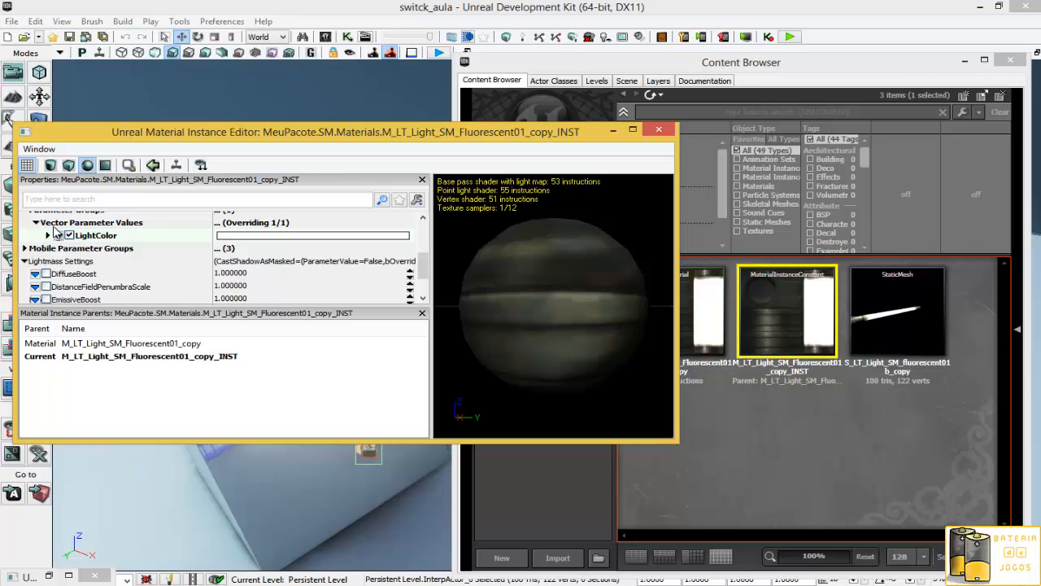
scroll(55, 233, up, 1)
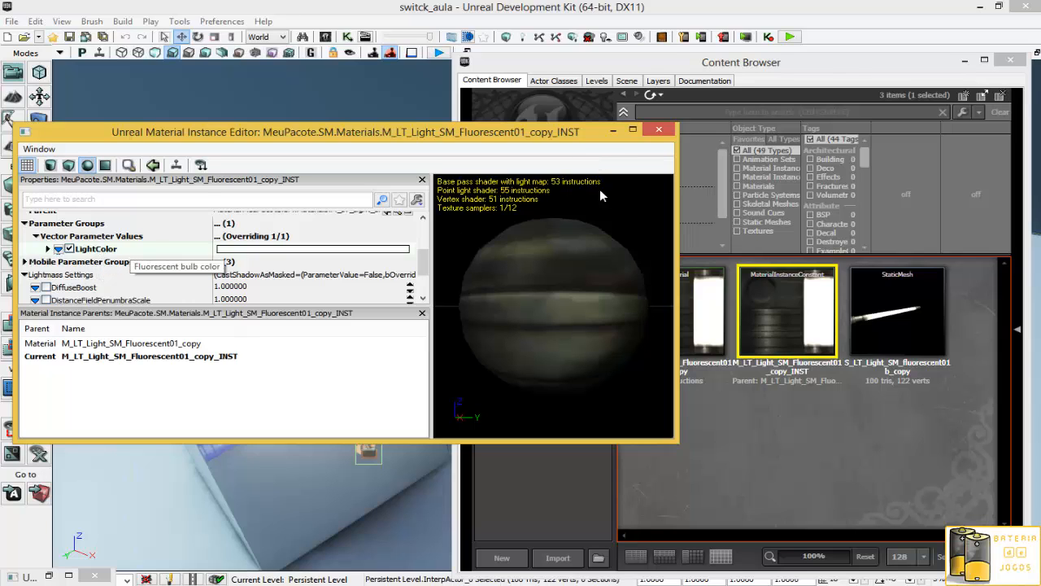
click(659, 129)
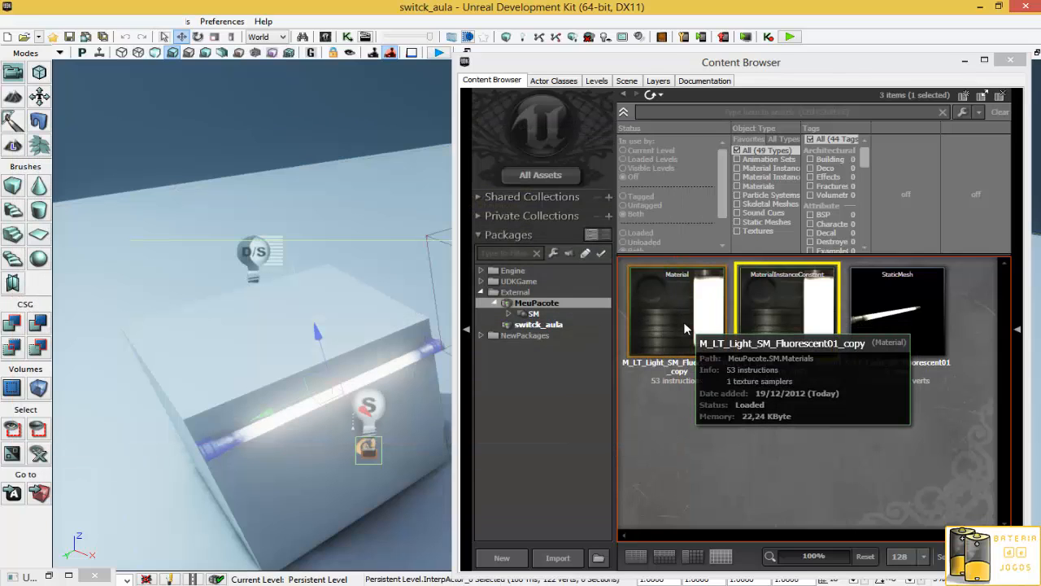
- Open the parent fluorescent material and examine its node network and preview sphere
double_click(685, 326)
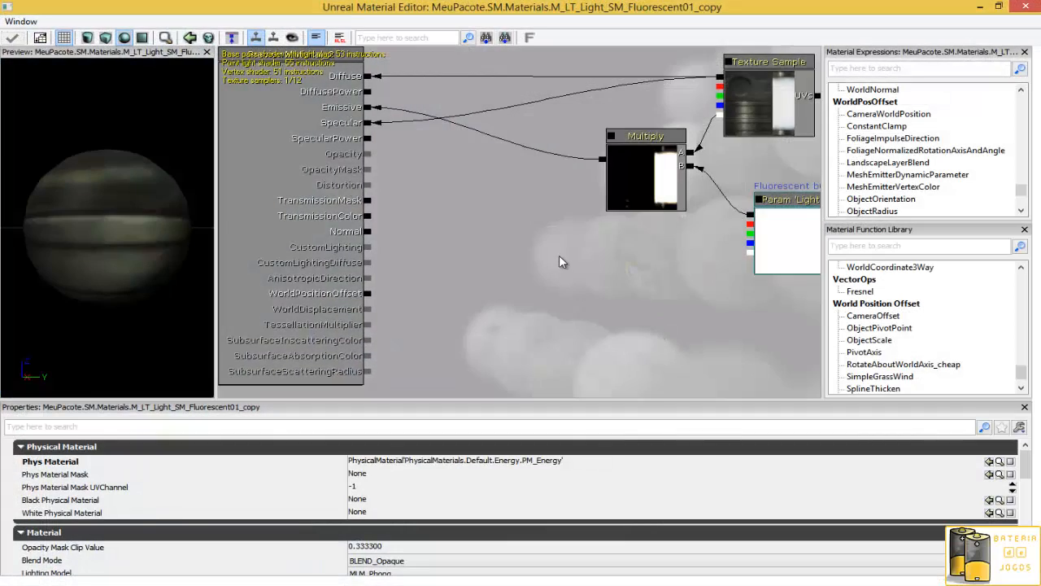
drag(501, 334, 564, 329)
drag(44, 219, 116, 220)
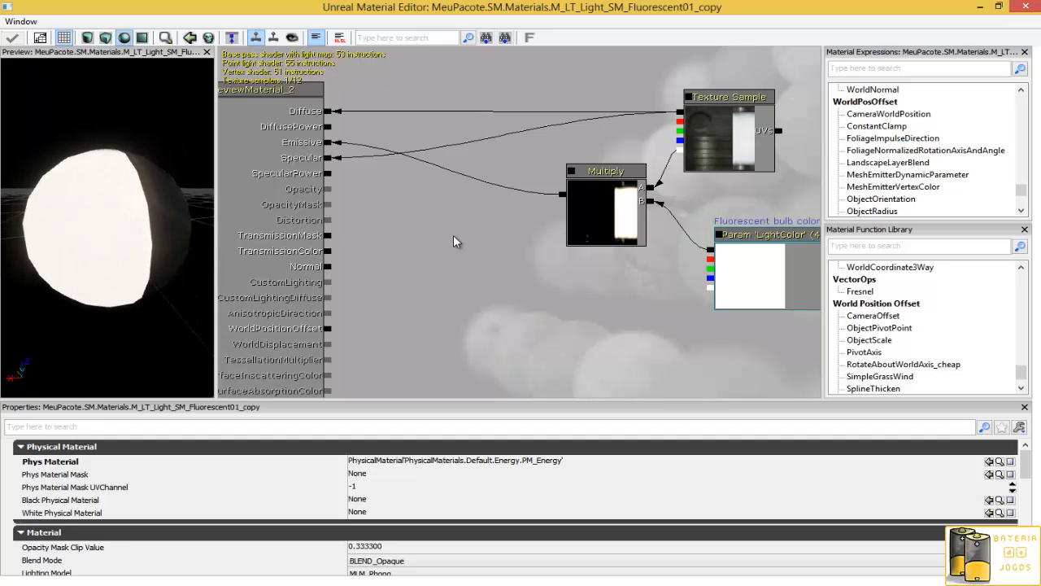
mouse_move(502, 259)
mouse_down()
mouse_move(506, 282)
mouse_move(499, 275)
mouse_up()
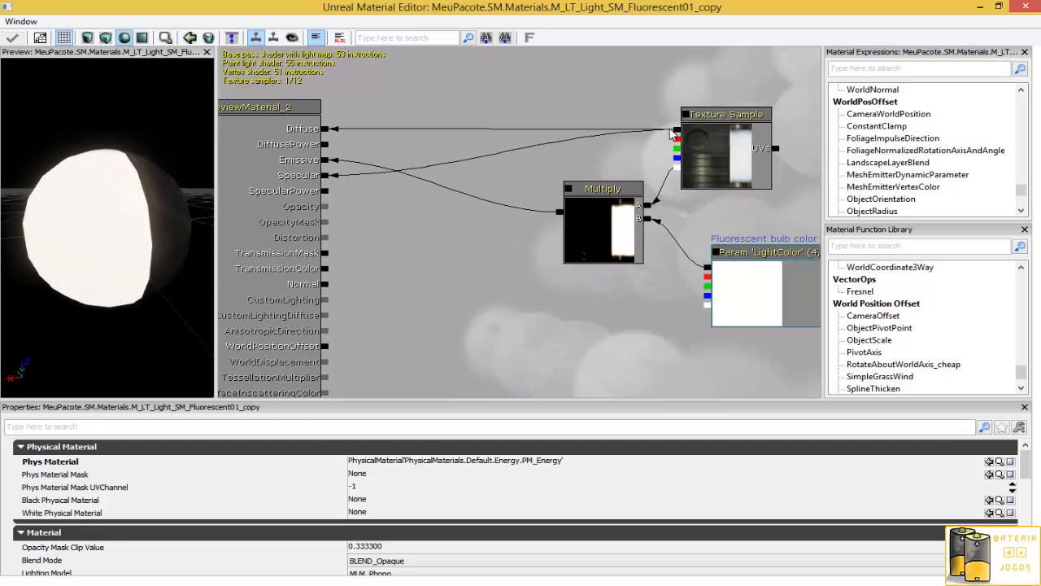
- Break and reconnect the Texture Sample link to the material's Diffuse input
right_click(325, 132)
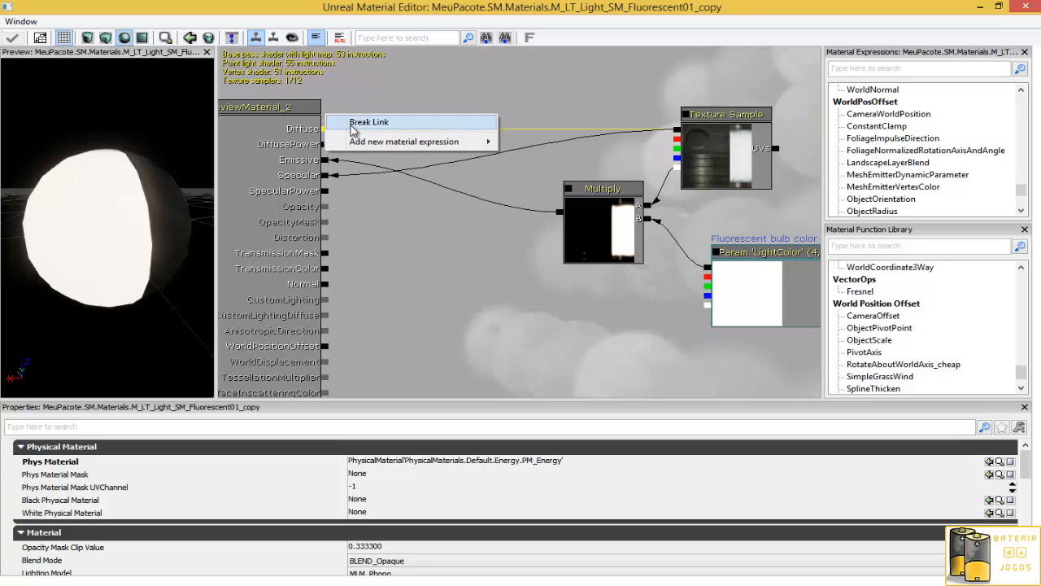
click(358, 122)
drag(114, 220, 250, 182)
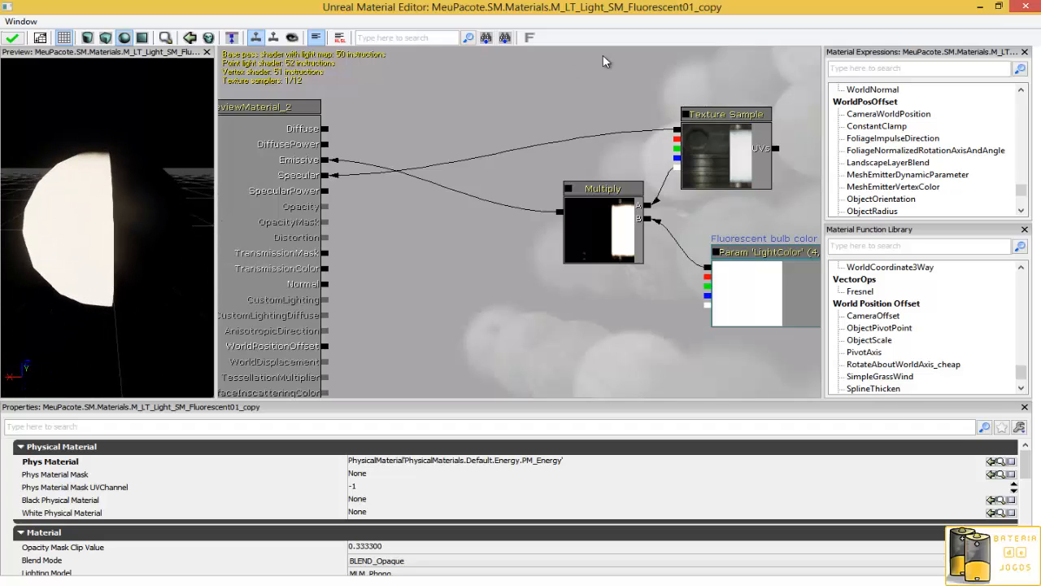
drag(678, 130, 328, 130)
drag(171, 210, 215, 249)
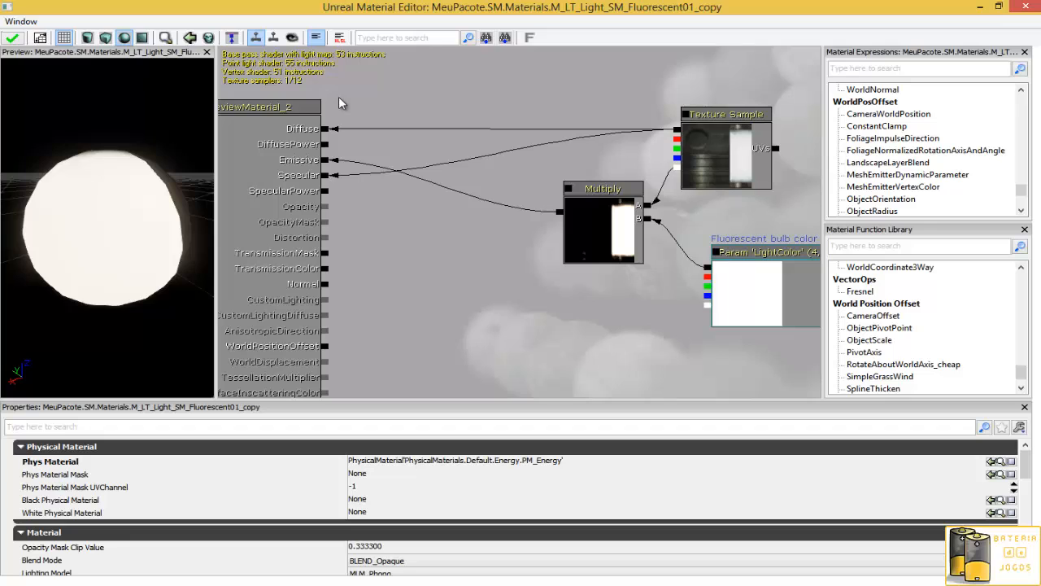
drag(179, 191, 77, 214)
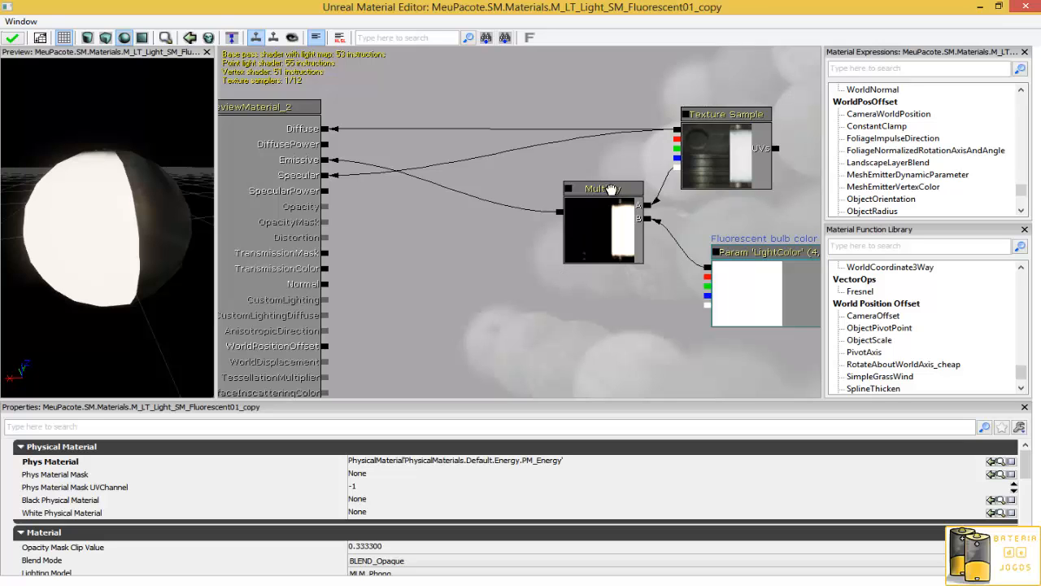
- Move the Multiply node and break its links to Emissive and to its A and B inputs
drag(612, 188, 560, 208)
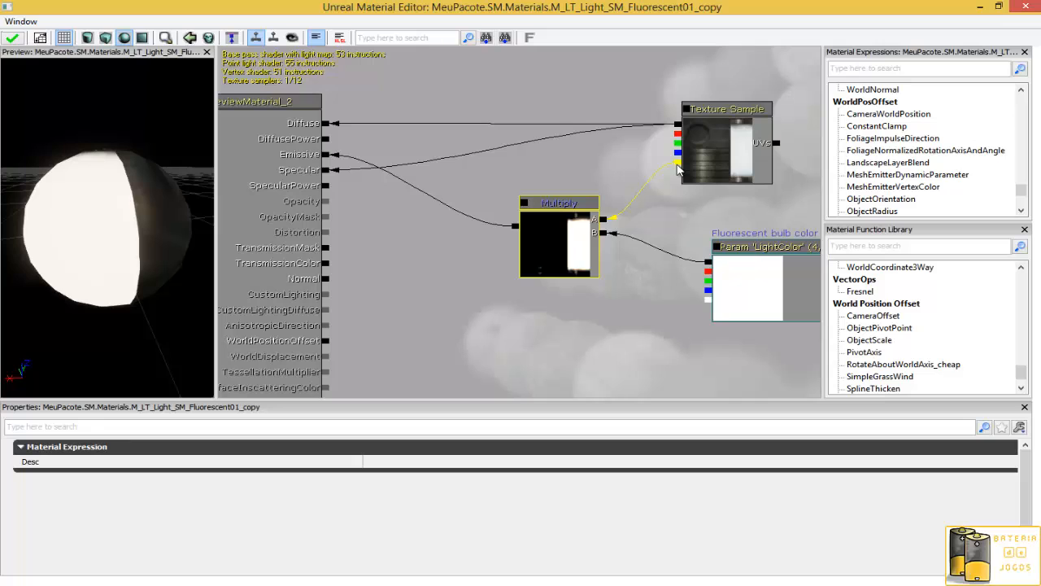
drag(623, 302, 664, 343)
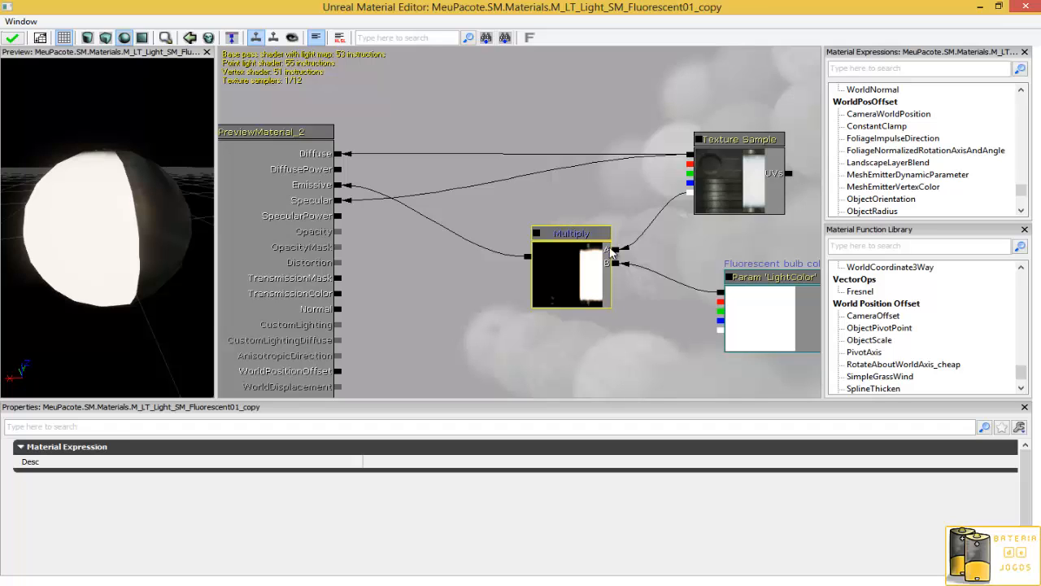
right_click(615, 230)
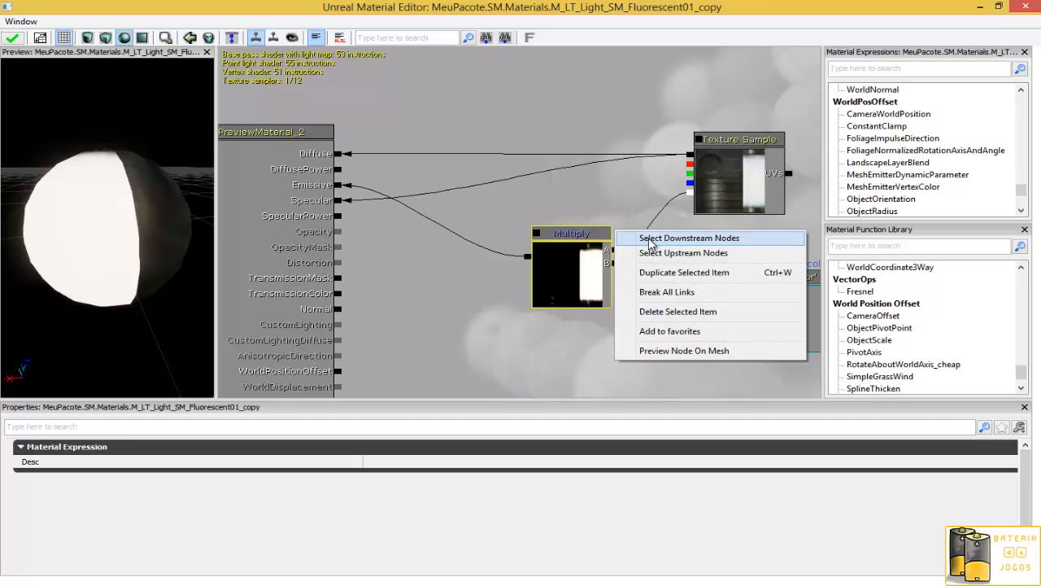
click(655, 292)
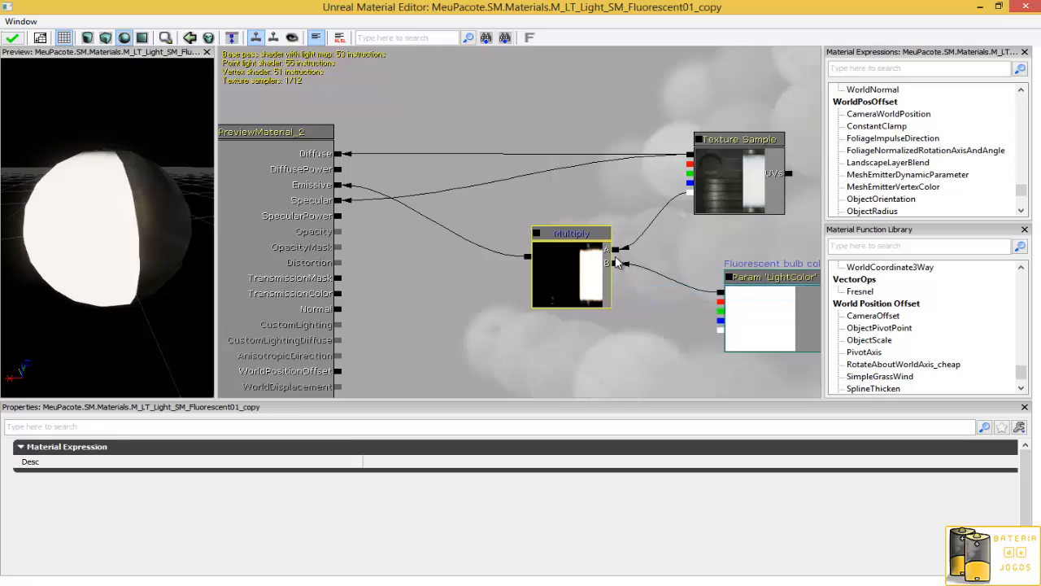
right_click(617, 252)
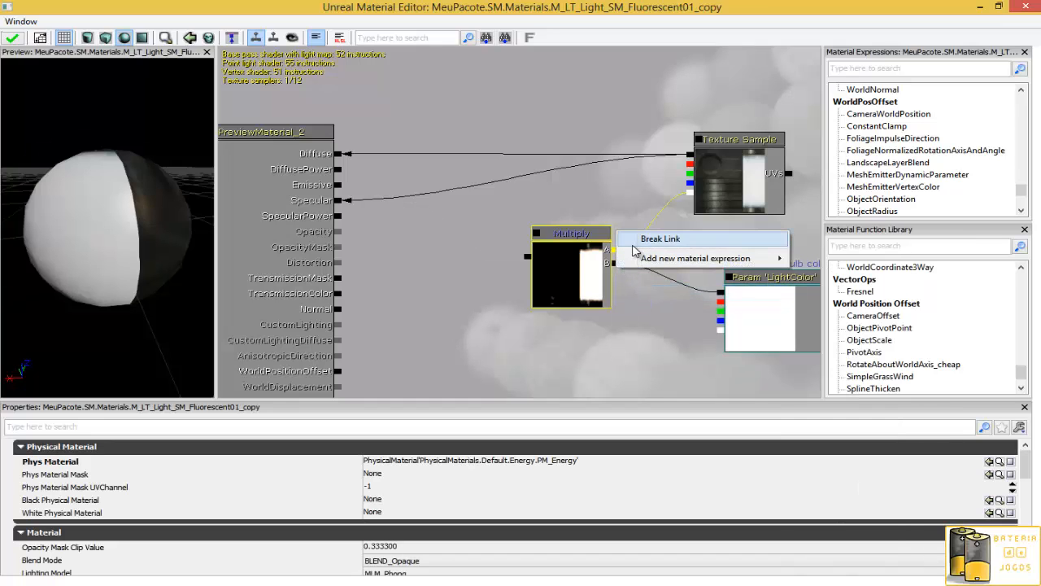
click(661, 239)
right_click(618, 271)
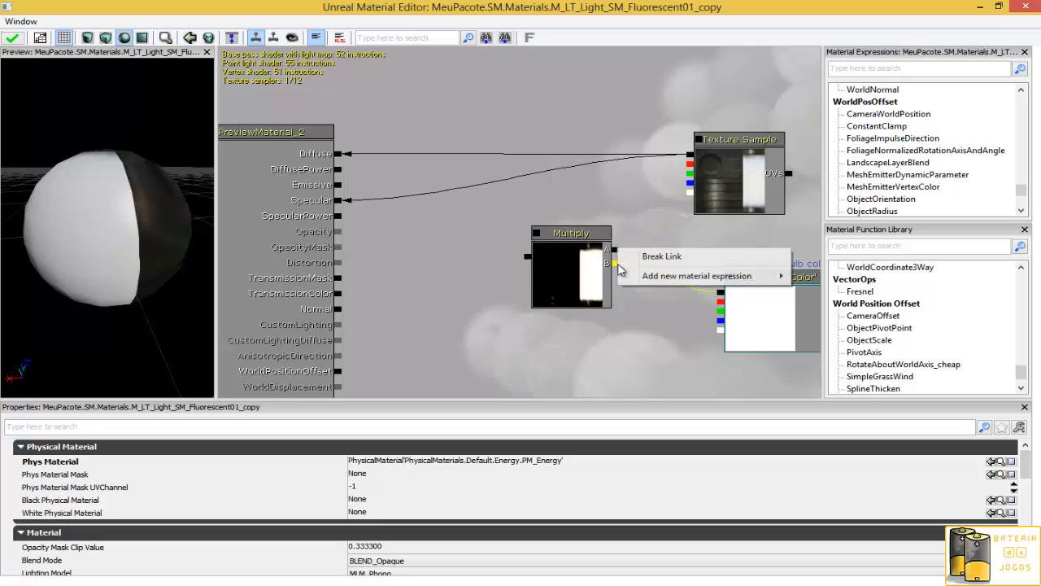
click(659, 256)
- Reconnect Multiply to Emissive, the Texture Sample to its A input, and the LightColor parameter to its B input
drag(527, 255, 338, 185)
drag(110, 226, 213, 203)
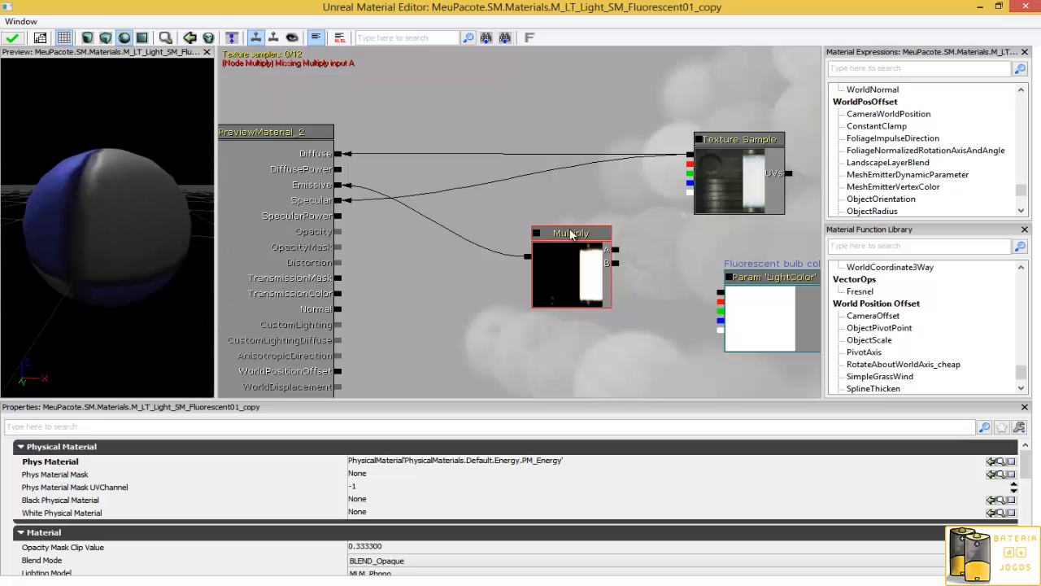
mouse_move(106, 242)
mouse_down()
mouse_move(2, 153)
mouse_move(136, 146)
mouse_move(216, 236)
mouse_move(218, 170)
mouse_move(160, 327)
mouse_move(1, 351)
mouse_move(1, 246)
mouse_move(100, 248)
mouse_up()
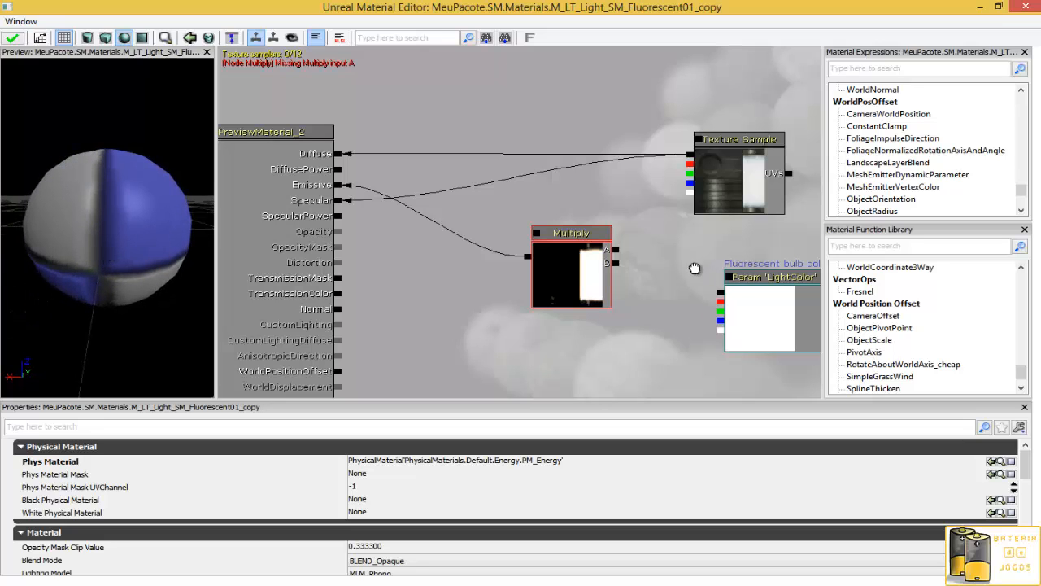
drag(695, 269, 567, 267)
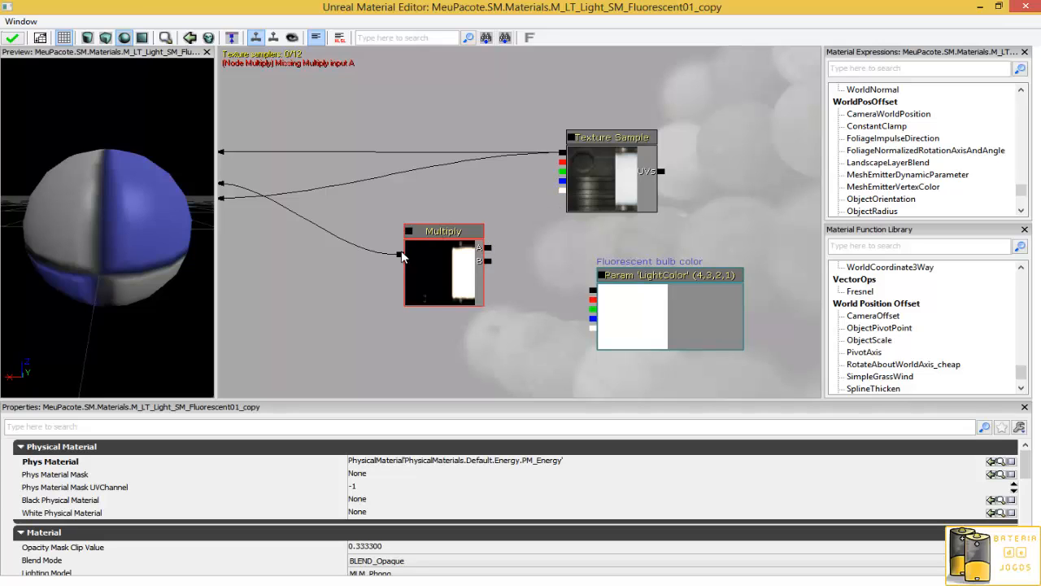
drag(355, 289, 489, 334)
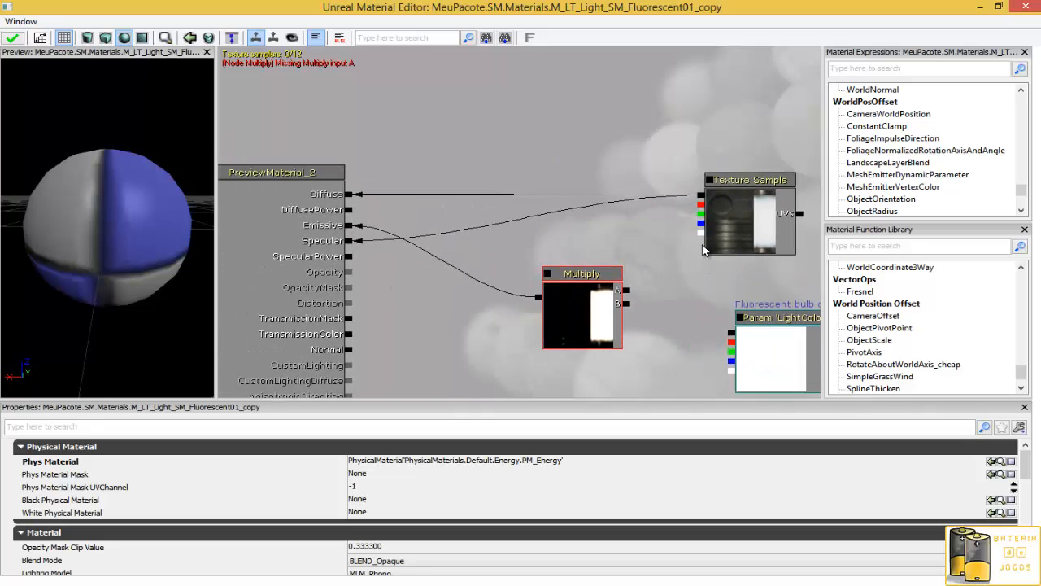
drag(701, 235, 627, 291)
drag(179, 236, 49, 269)
drag(720, 366, 567, 320)
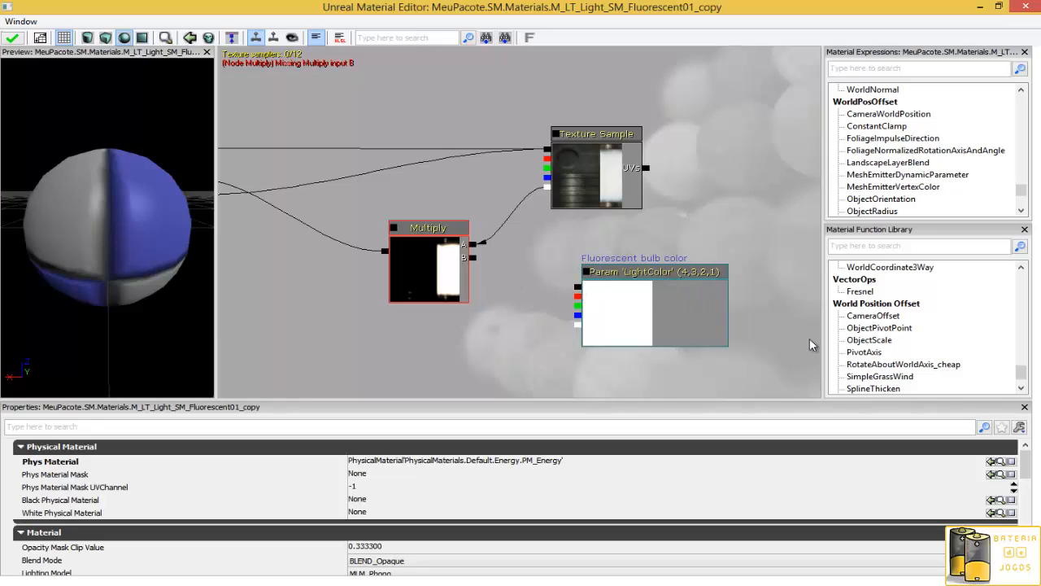
drag(576, 288, 473, 258)
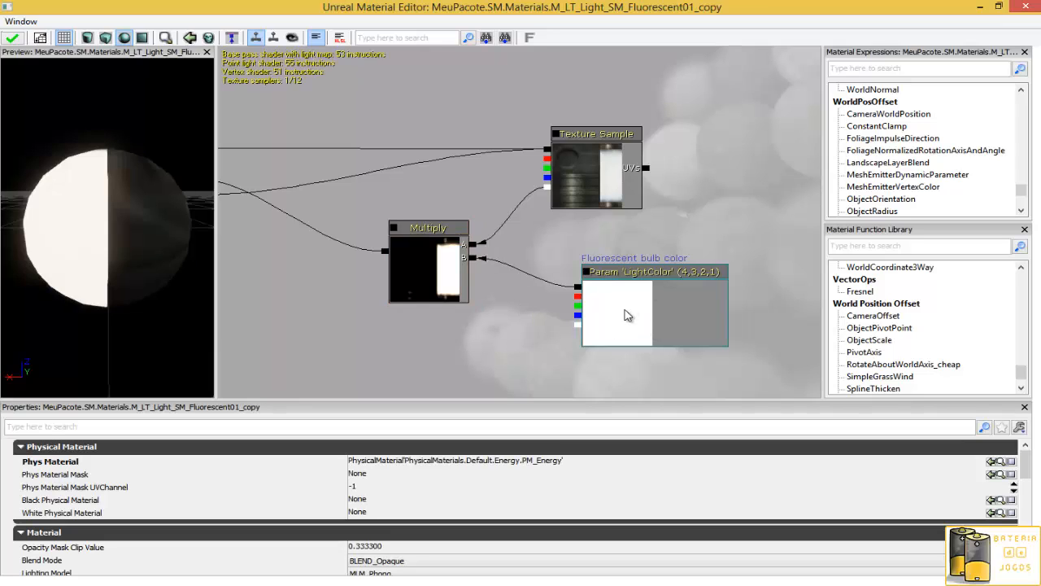
- Inspect the LightColor parameter's colour picker and rotate the material preview sphere
double_click(627, 315)
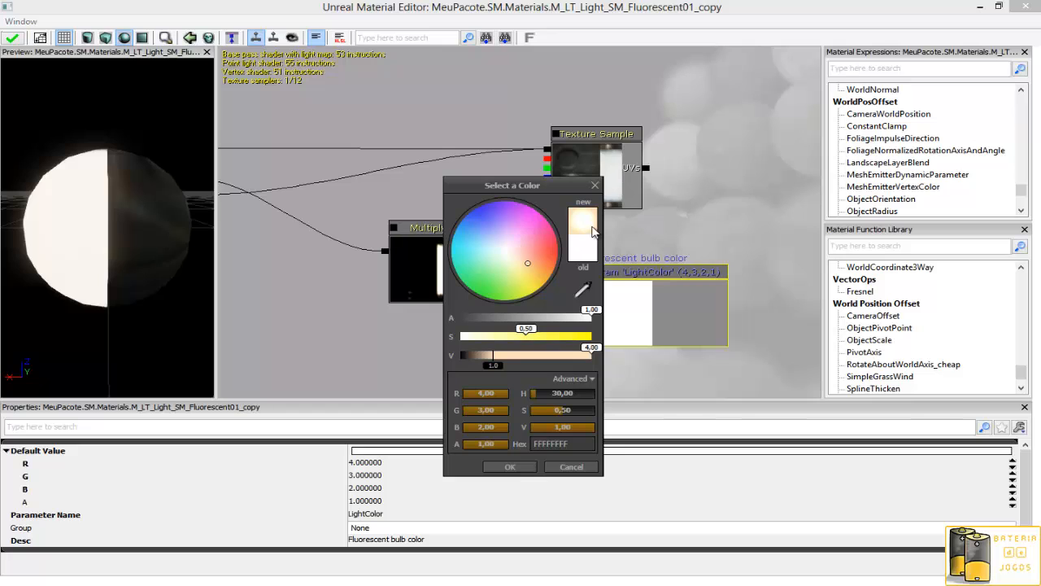
click(598, 186)
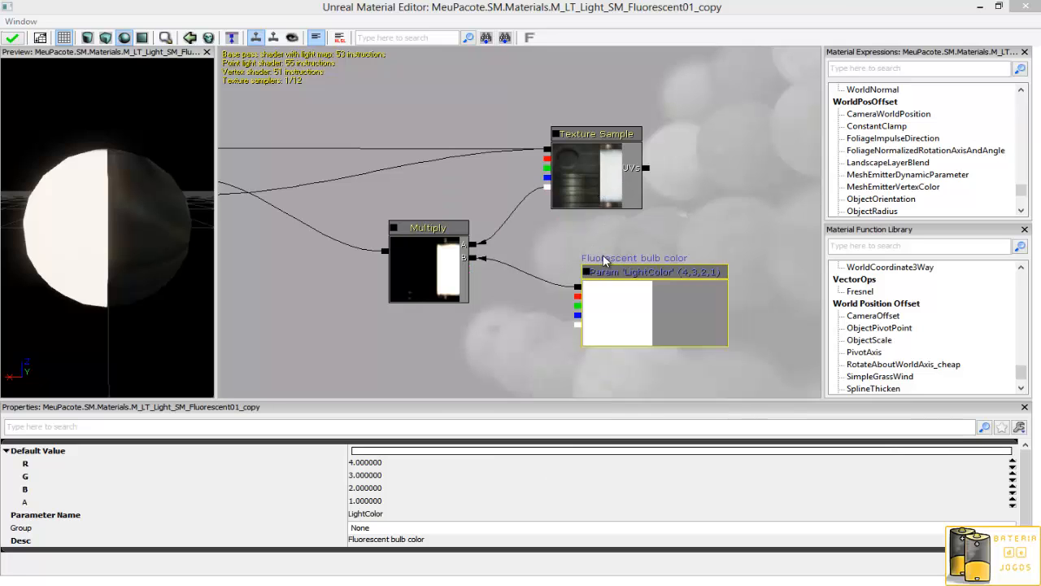
drag(502, 333, 539, 330)
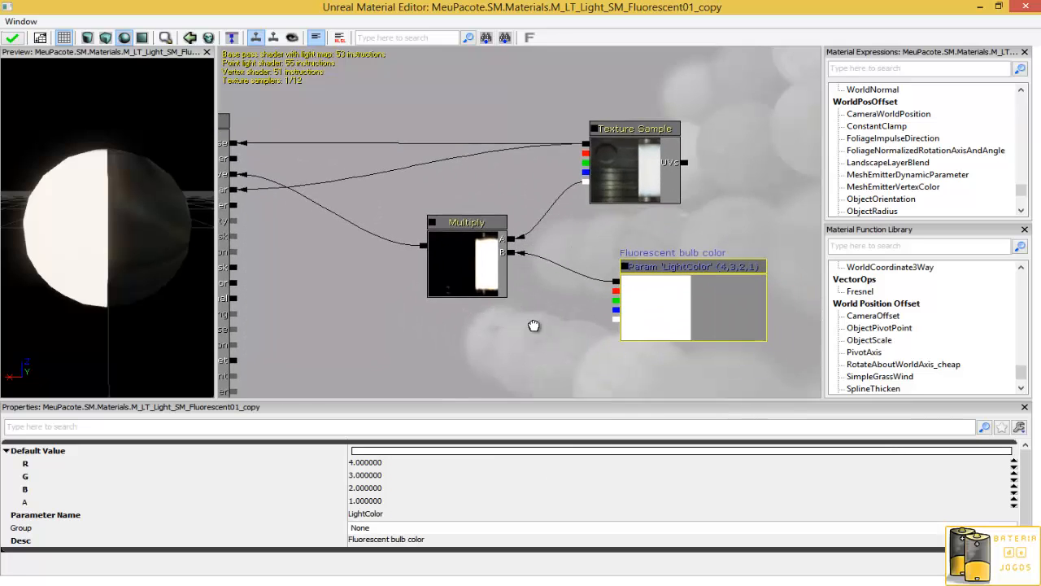
drag(170, 257, 106, 260)
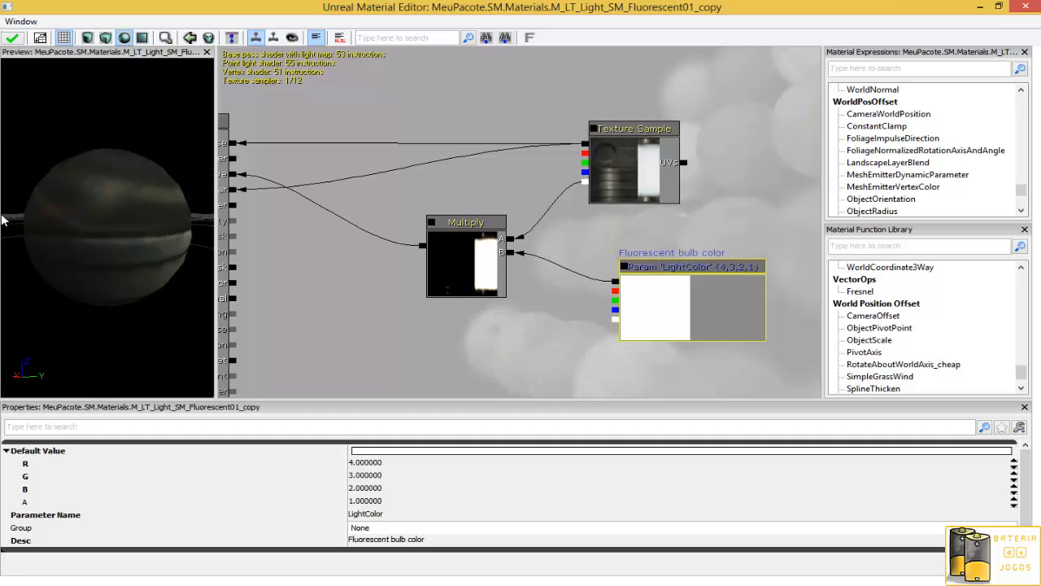
drag(314, 313, 414, 247)
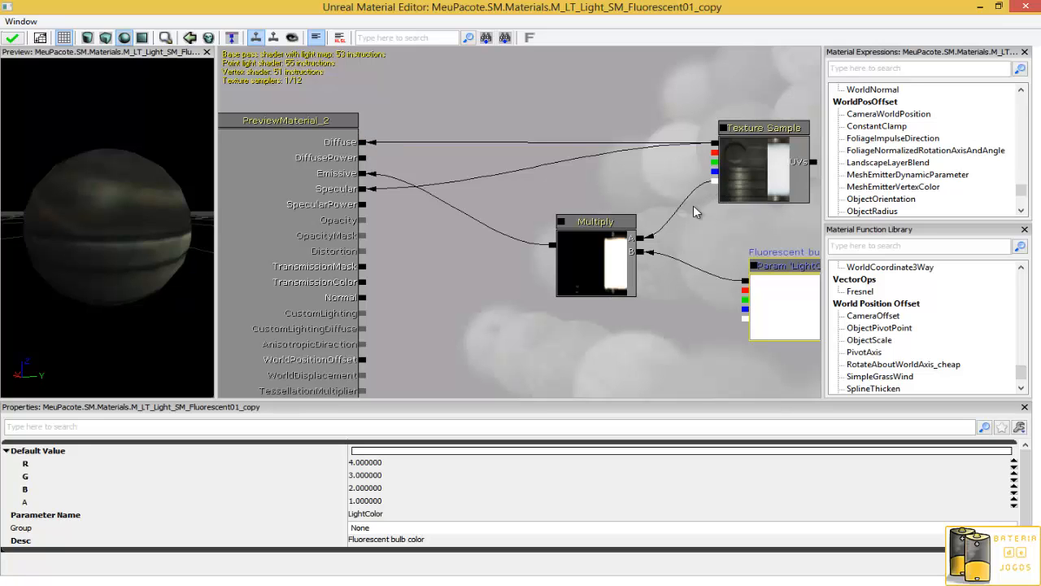
drag(162, 238, 215, 264)
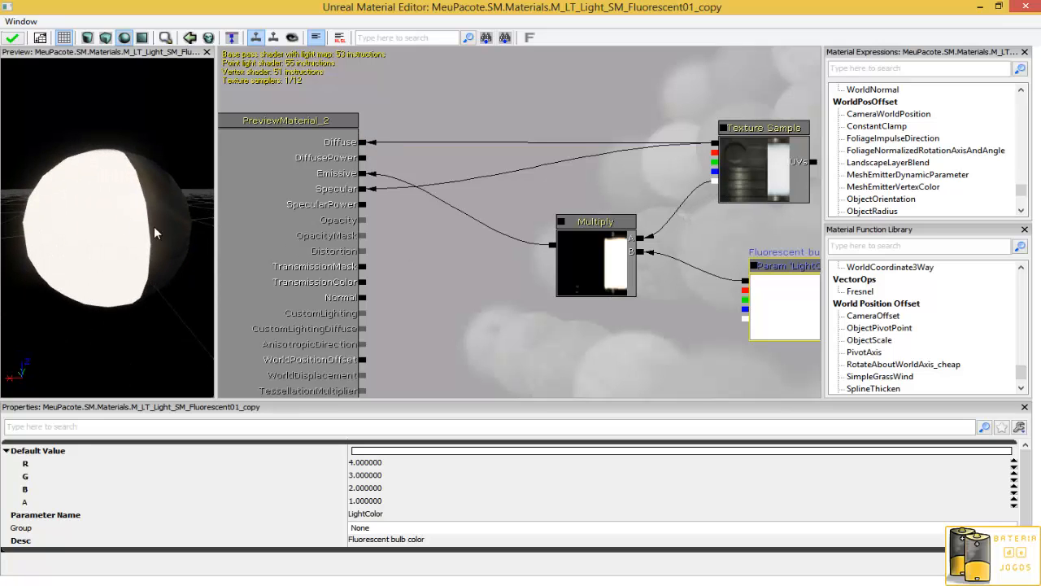
drag(669, 329, 535, 304)
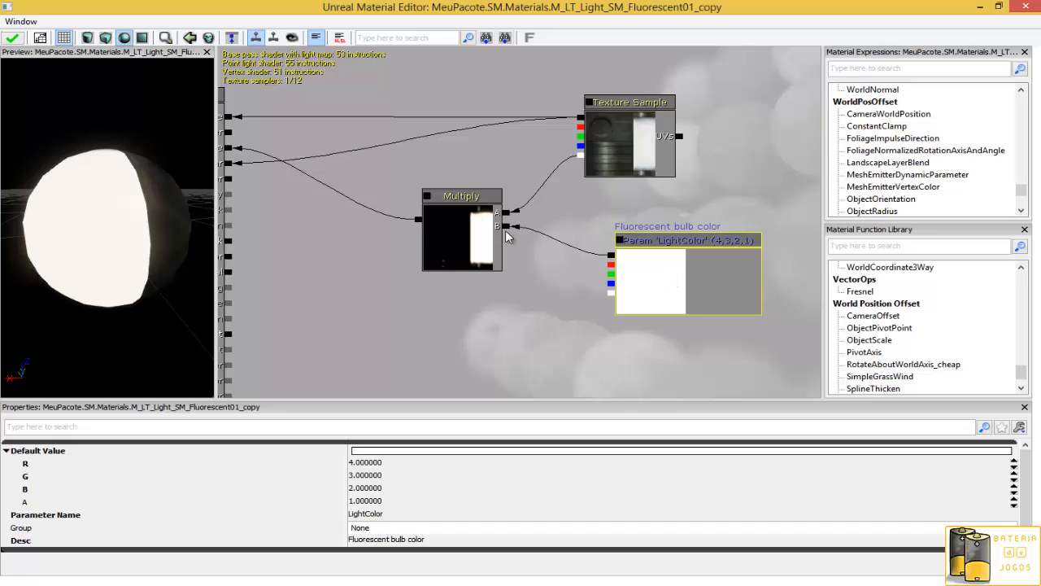
drag(497, 315, 556, 341)
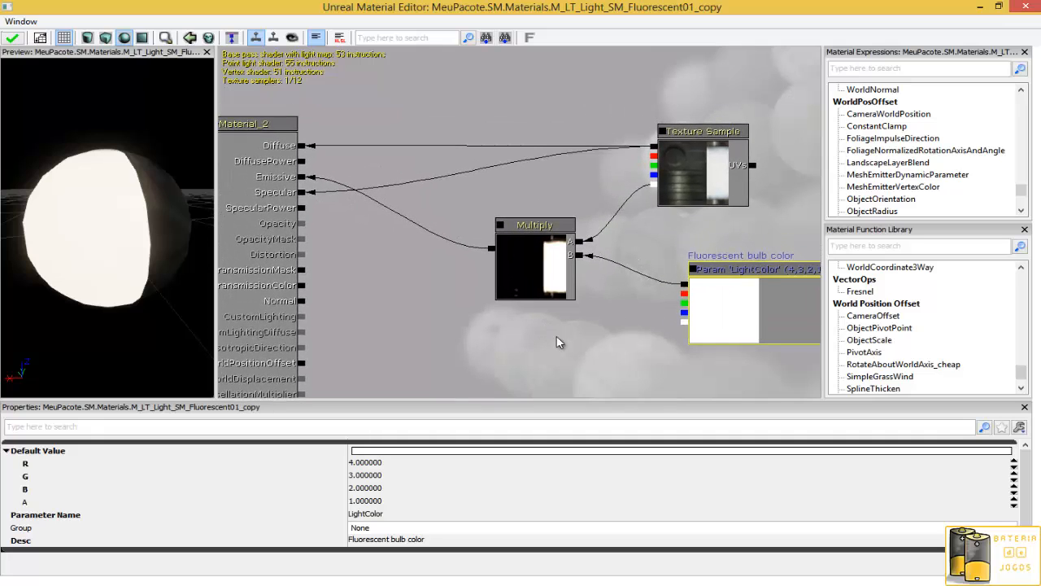
drag(192, 196, 140, 110)
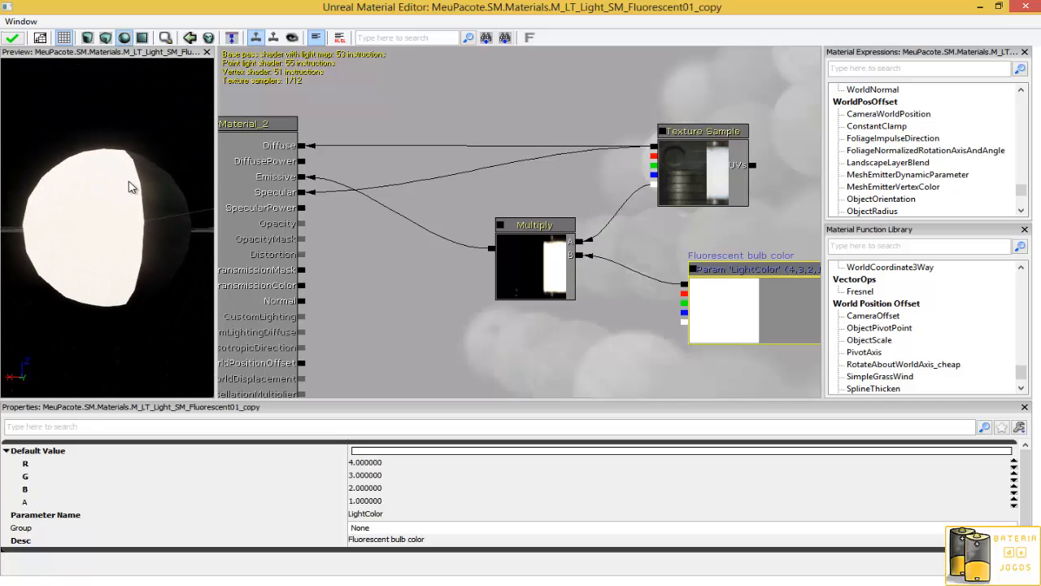
drag(128, 186, 158, 295)
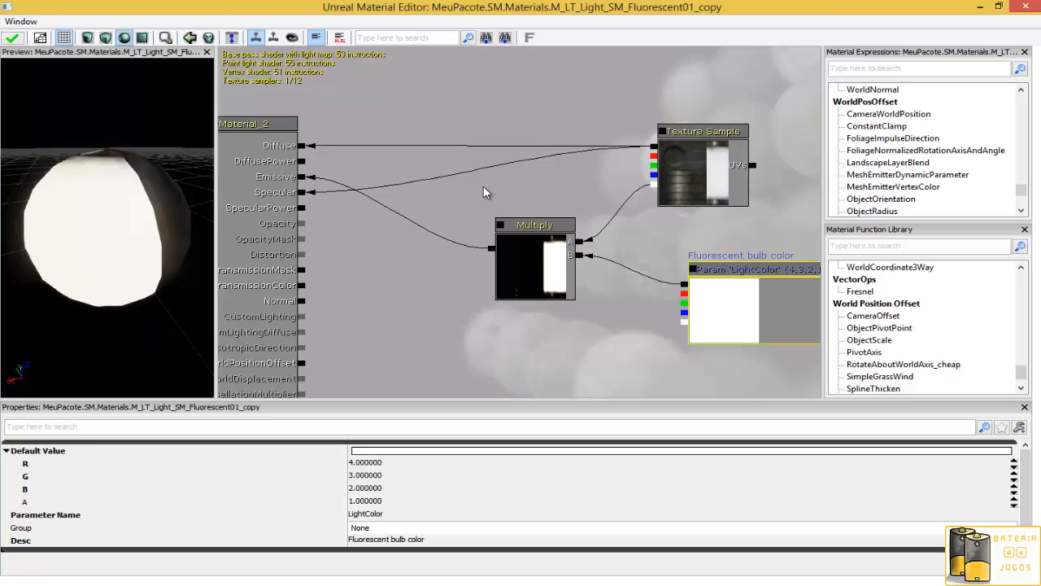
- Duplicate the Multiply node and place the copy to the left of the original
drag(111, 226, 10, 196)
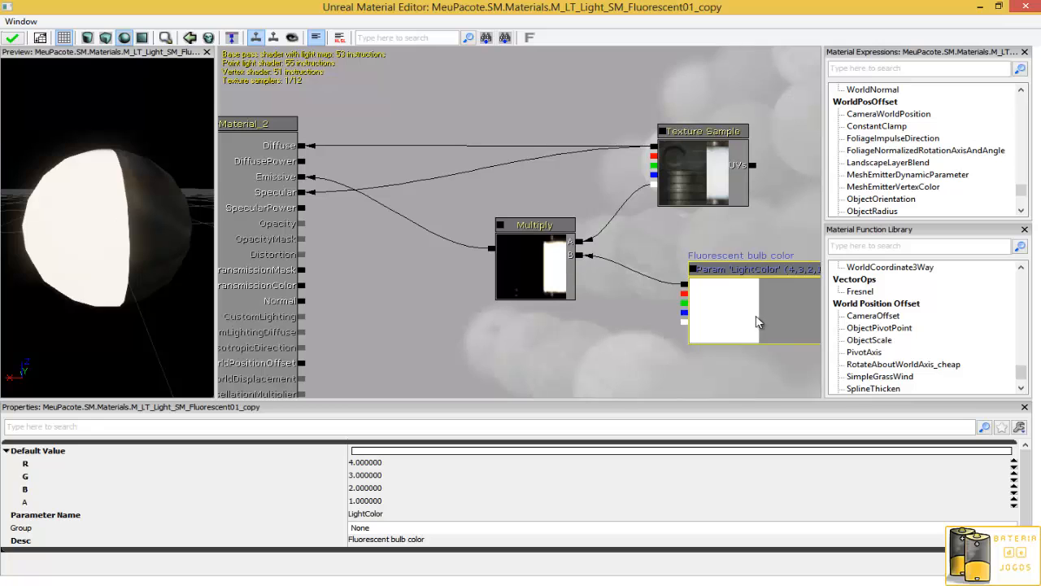
drag(154, 136, 135, 216)
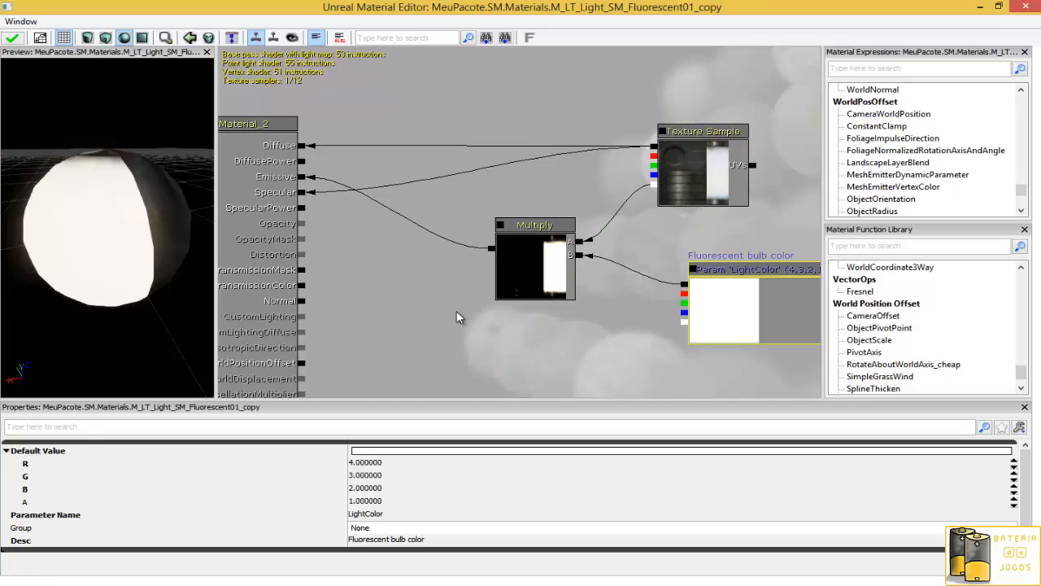
click(521, 227)
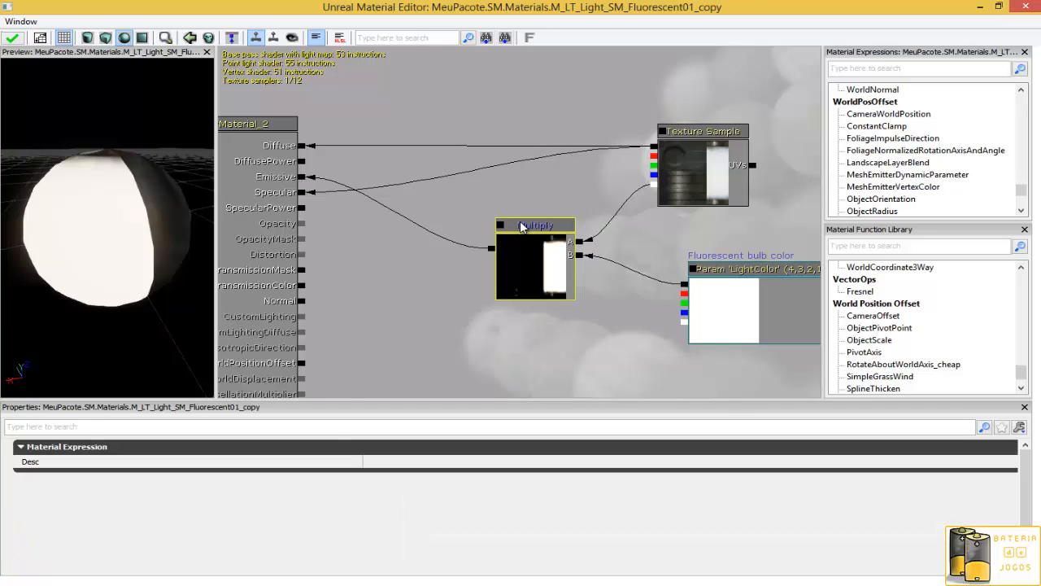
drag(520, 223, 508, 193)
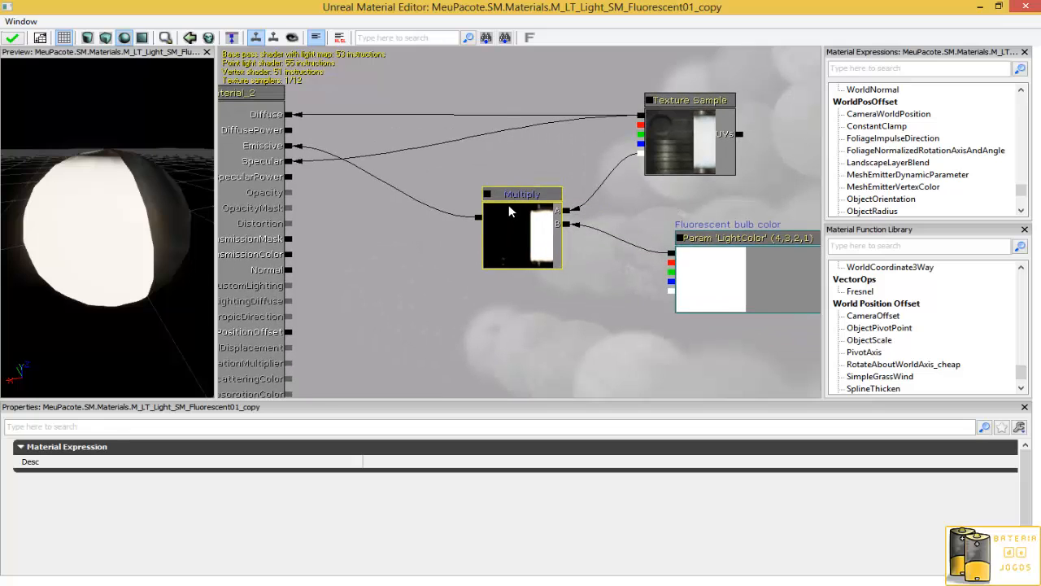
key(ctrl+w)
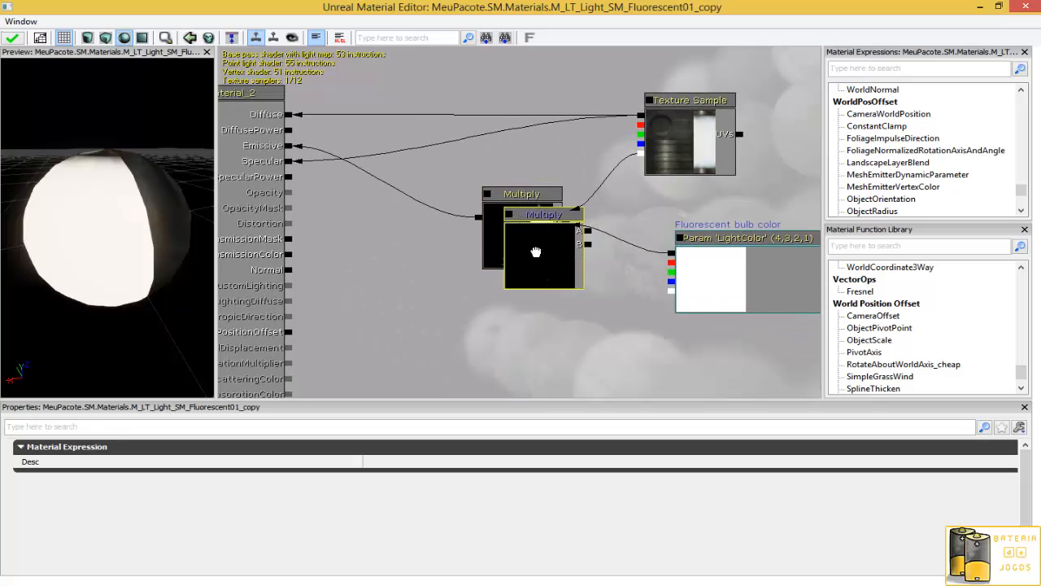
drag(535, 253, 559, 224)
drag(558, 212, 429, 252)
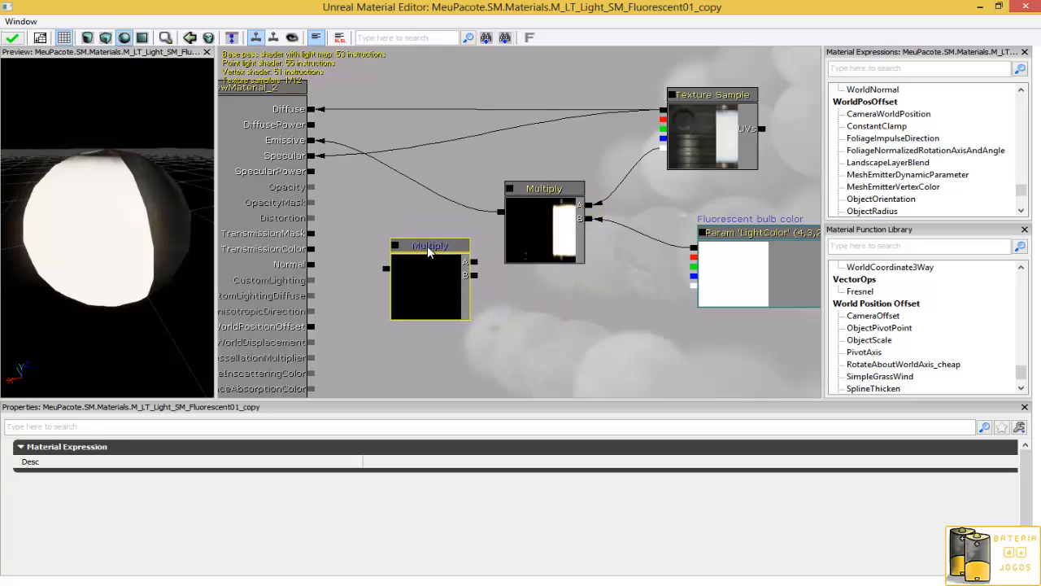
- Move the original Multiply node further to the right
click(553, 192)
drag(537, 211, 571, 209)
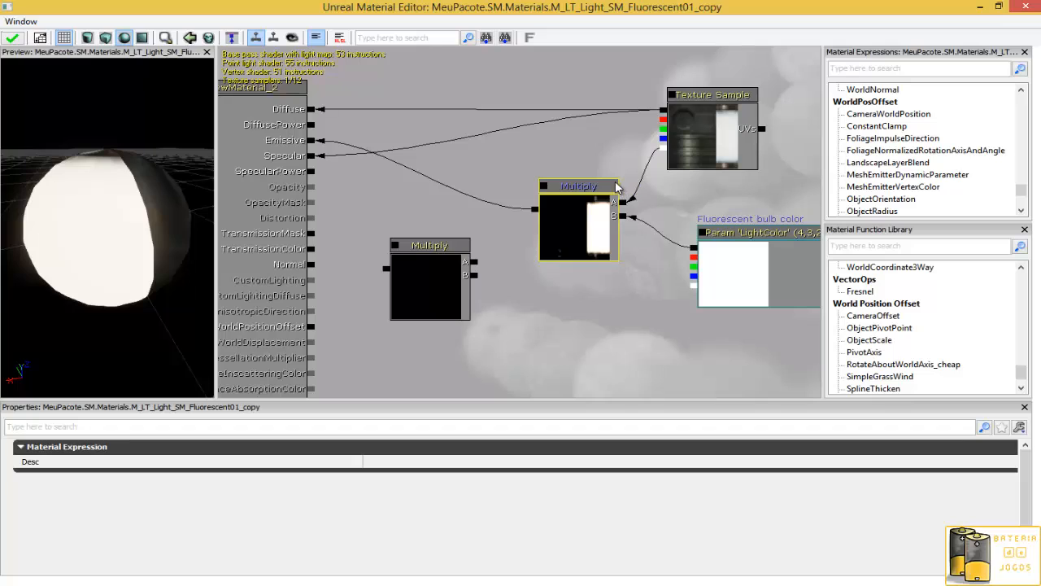
drag(187, 190, 79, 210)
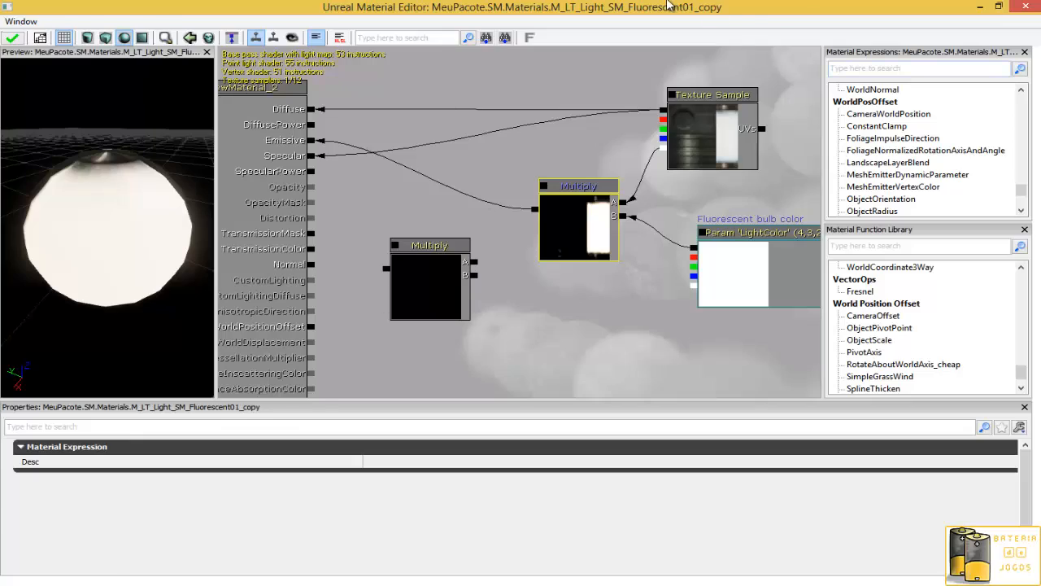
drag(667, 5, 590, 22)
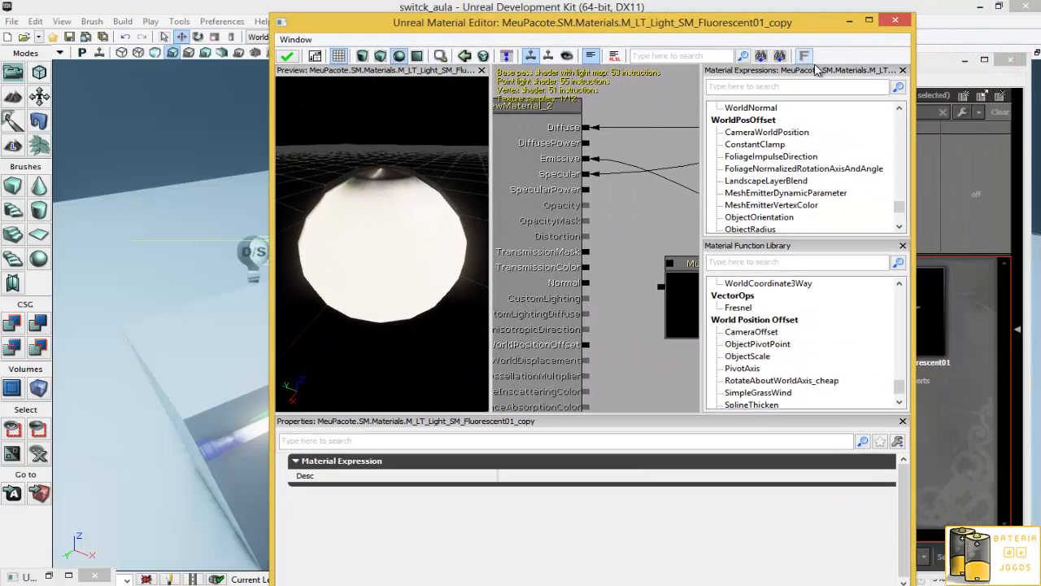
click(869, 19)
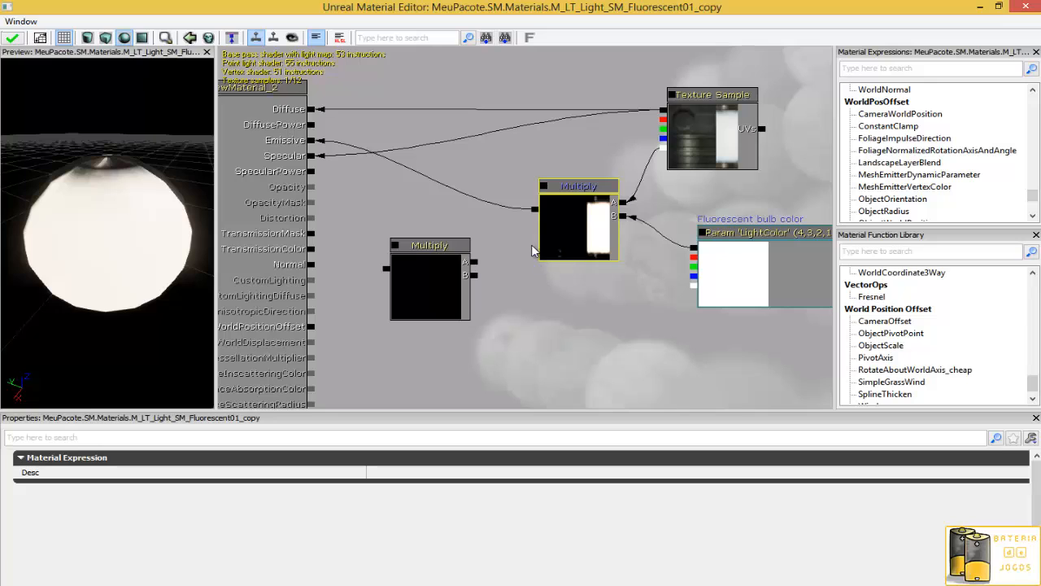
- Insert the new Multiply between the original Multiply and the Emissive input, feeding the original into its A input
right_click(536, 211)
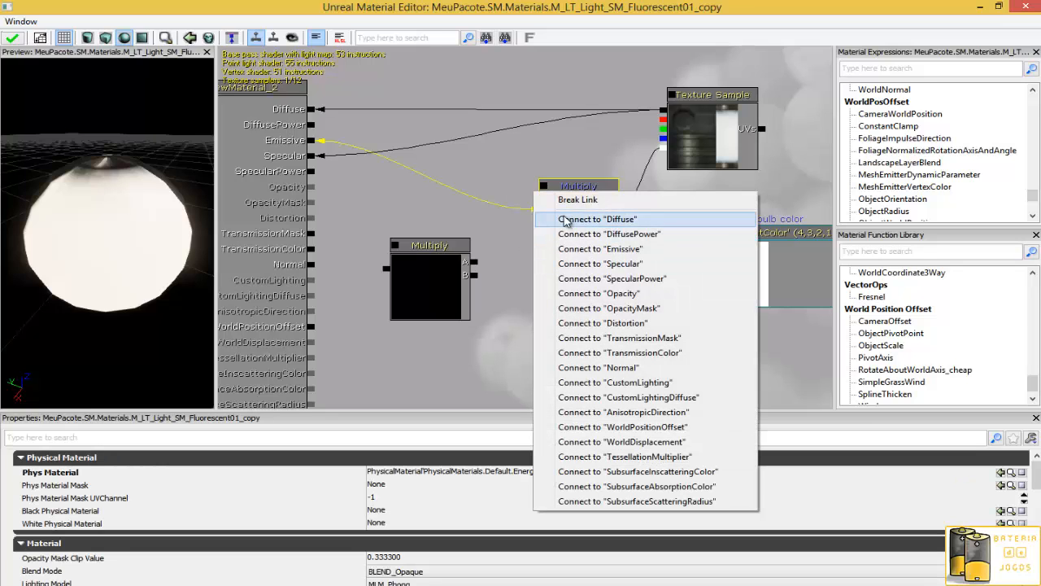
click(566, 203)
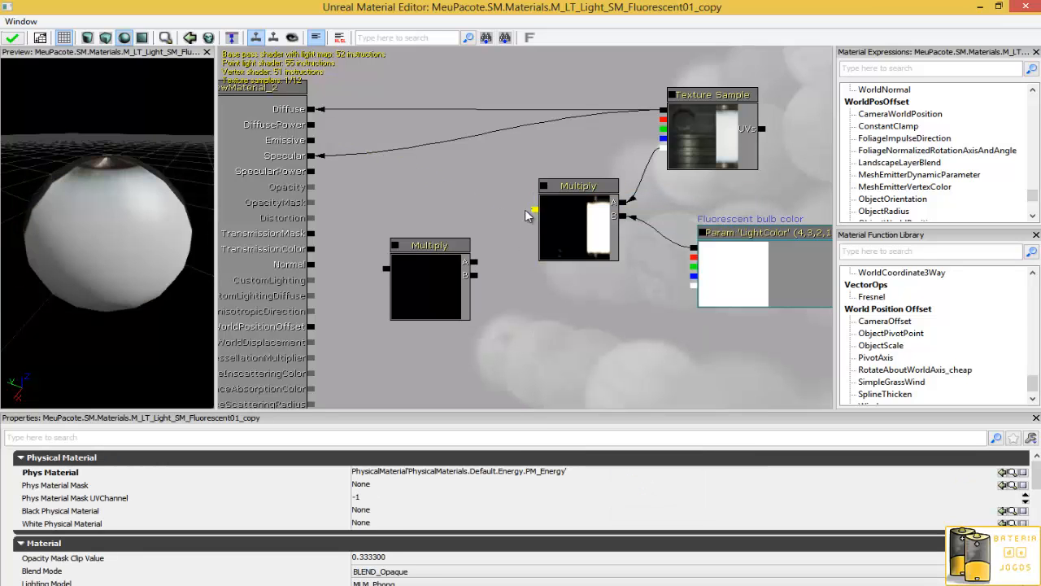
drag(533, 210, 474, 262)
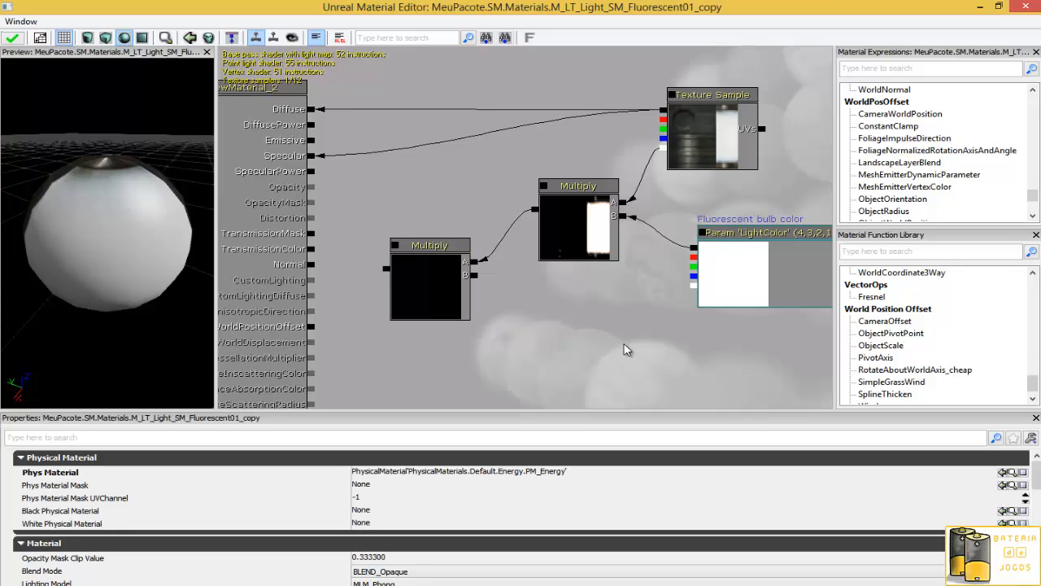
drag(558, 310, 558, 332)
drag(440, 245, 312, 140)
- Add a new scalar parameter named StagioLuz
right_click(538, 234)
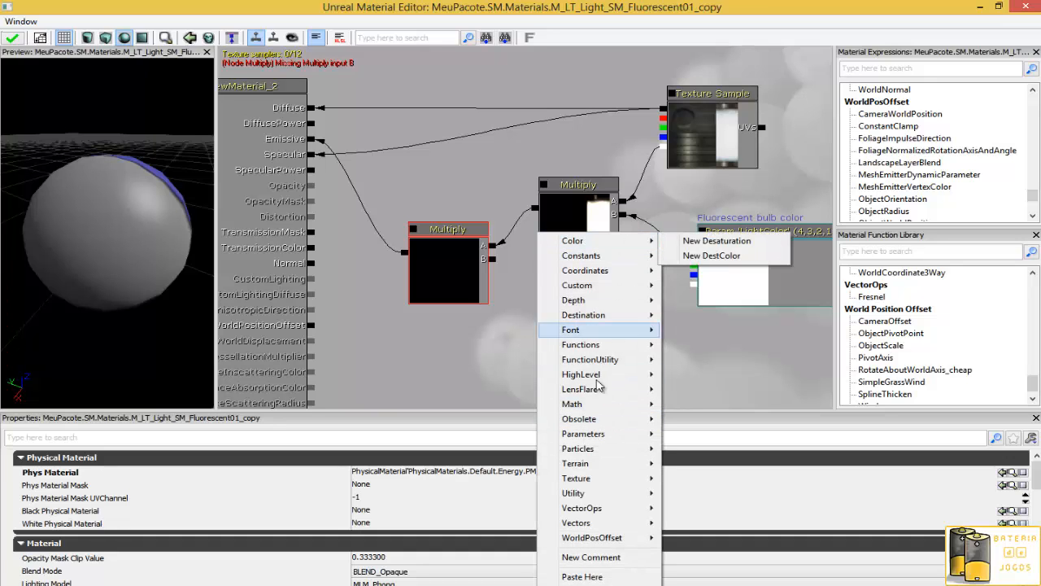
mouse_move(602, 438)
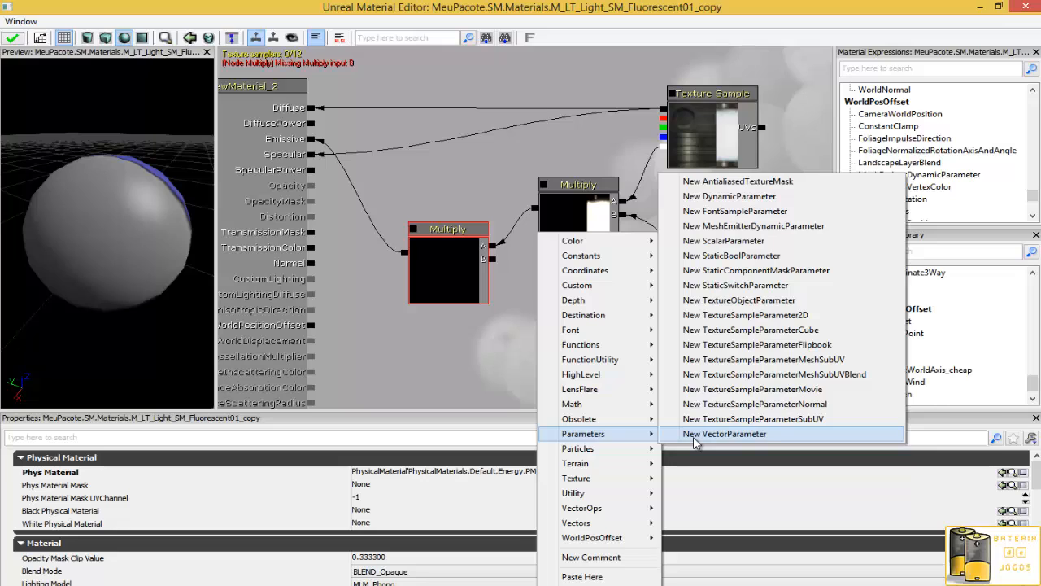
click(724, 241)
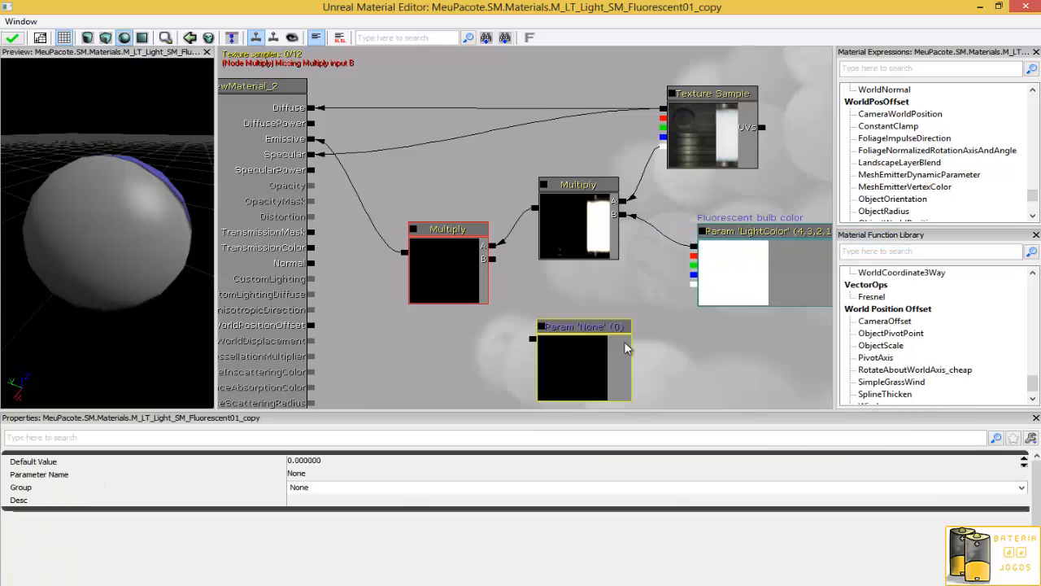
click(310, 476)
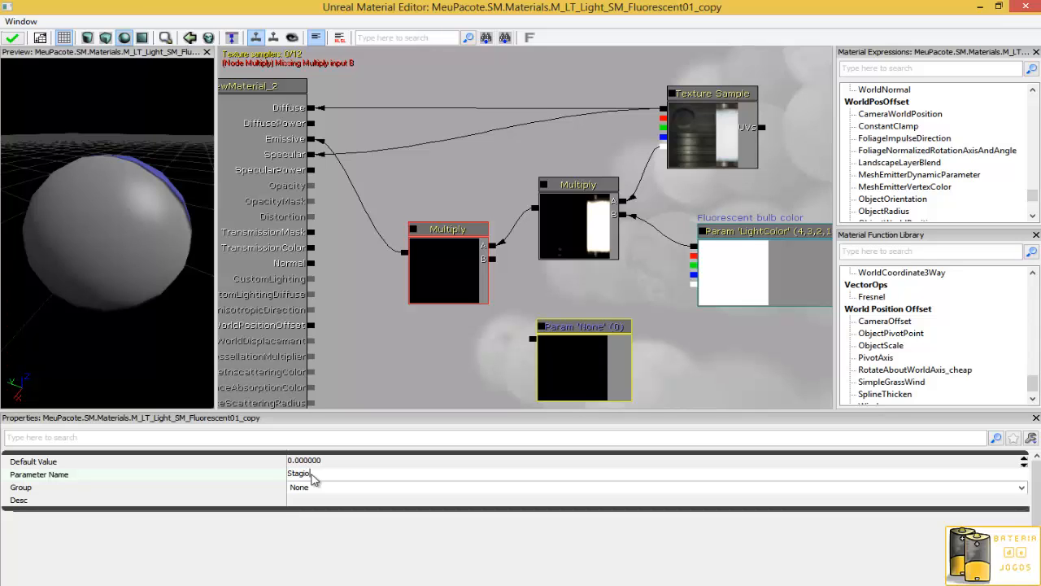
text(StagioLuz)
key(Return)
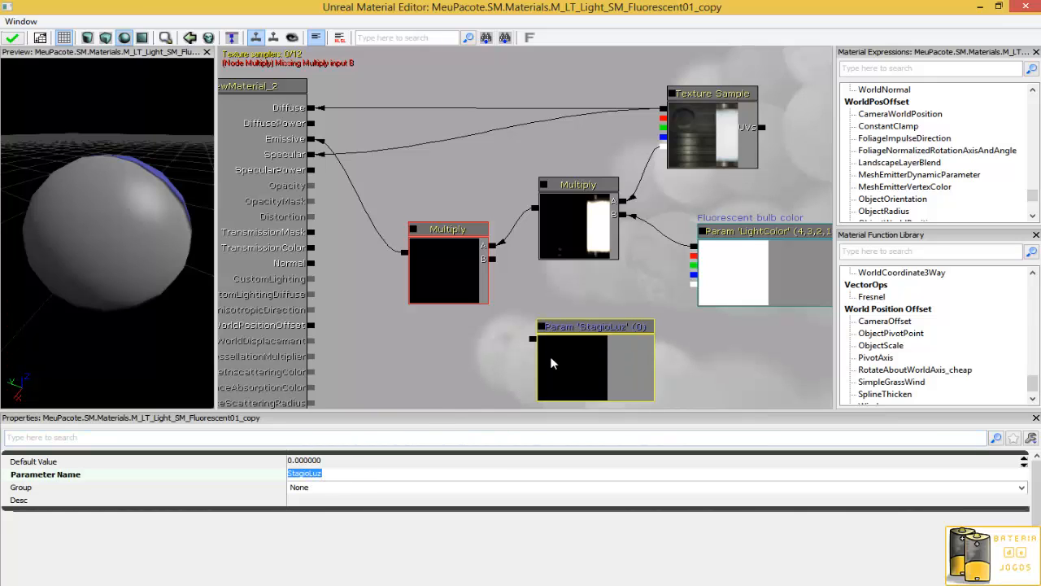
- Connect StagioLuz to the new Multiply's B input and set its default value to 1
drag(534, 340, 492, 258)
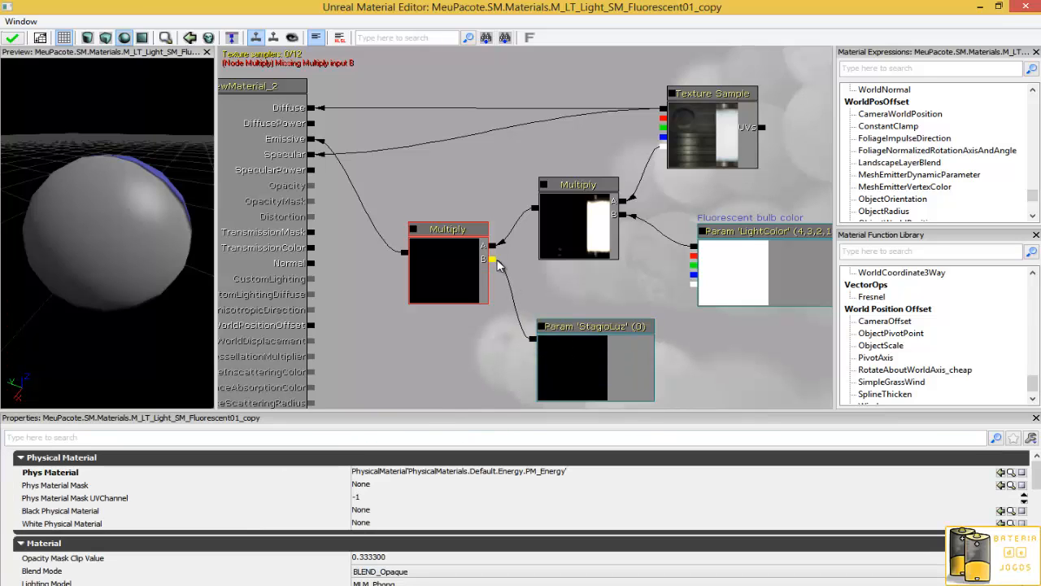
drag(184, 249, 120, 185)
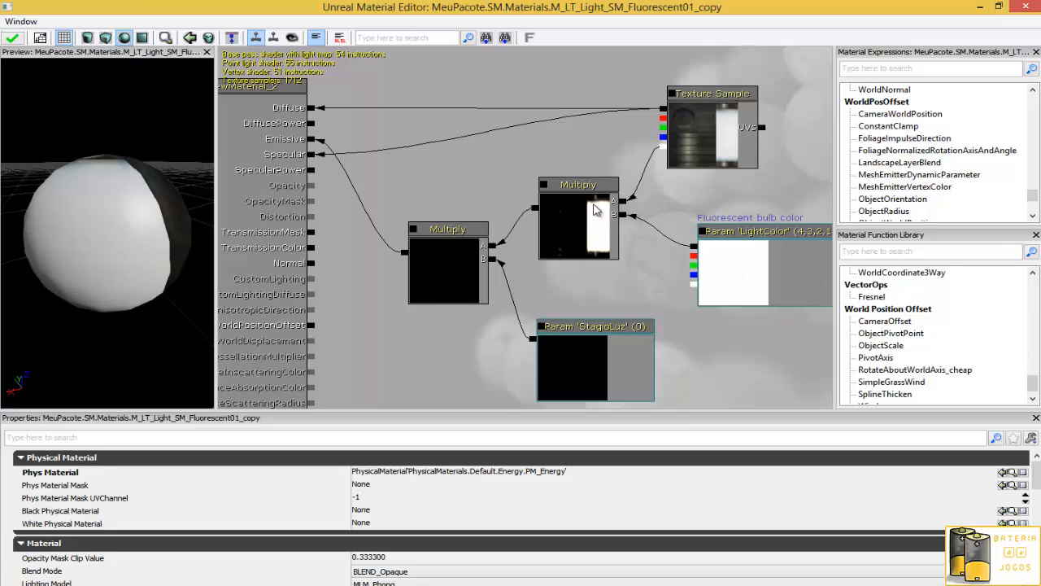
click(593, 331)
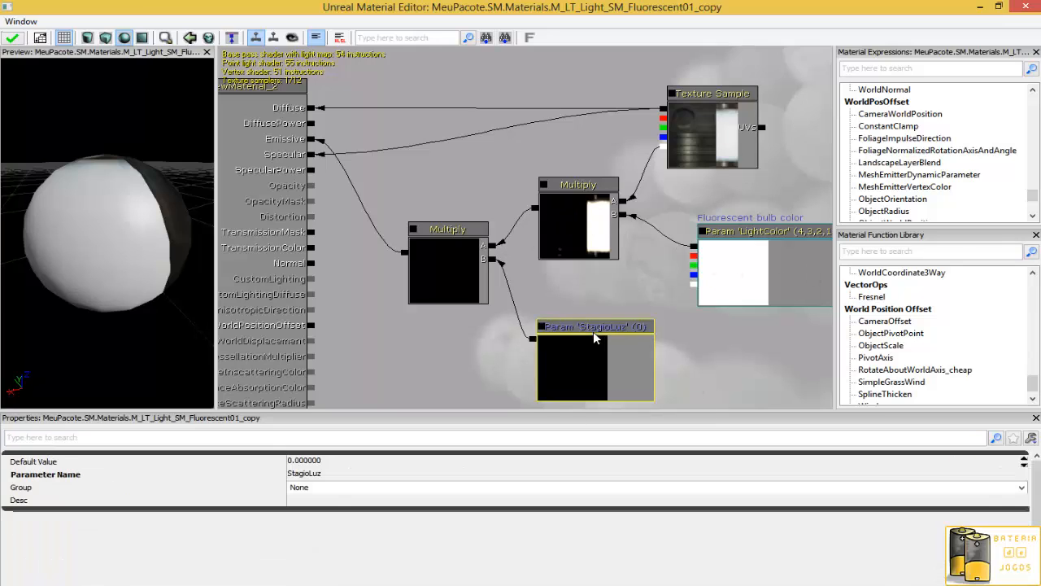
click(343, 461)
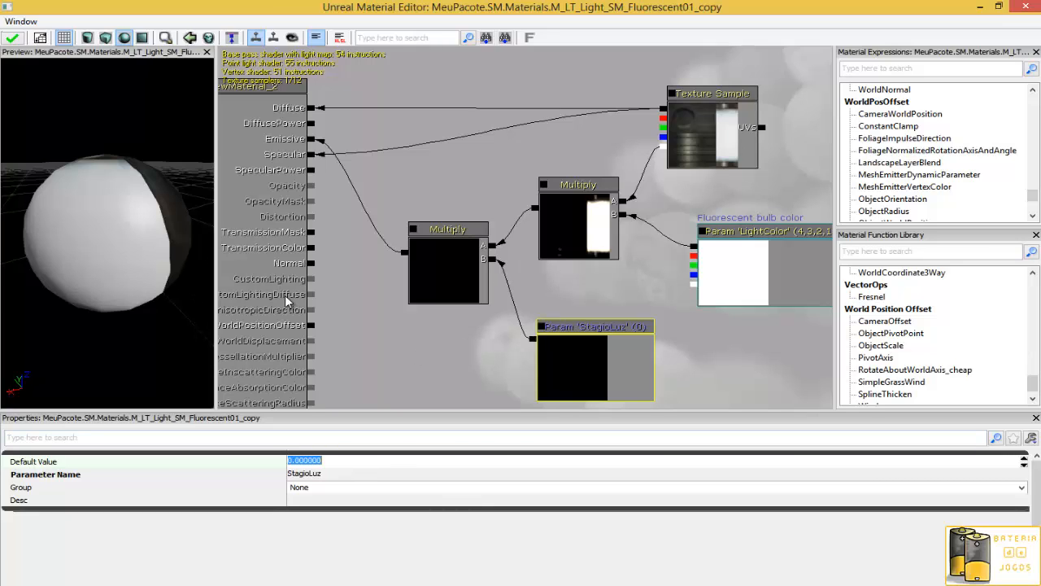
text(1)
key(Return)
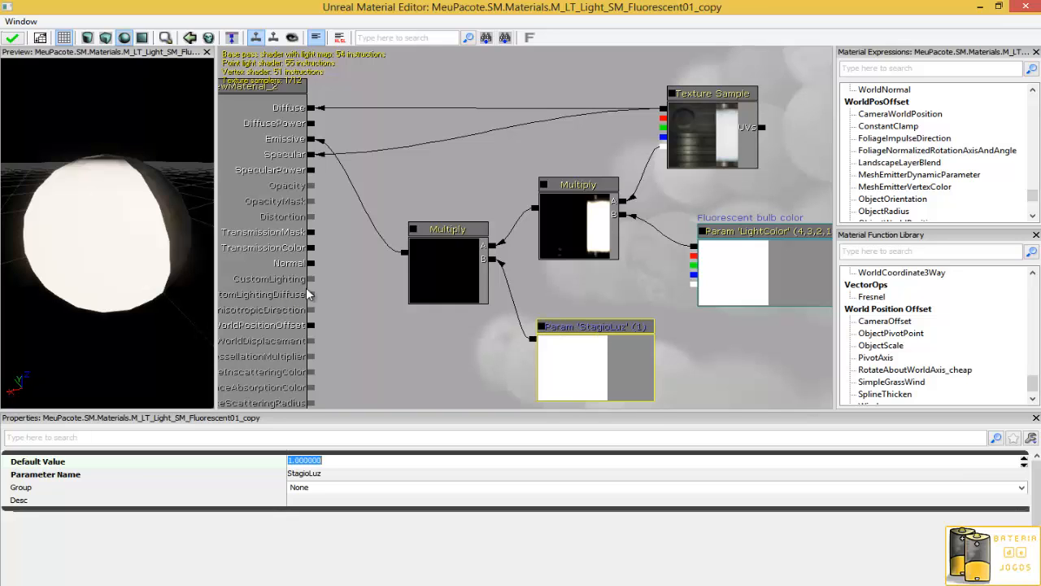
- Set the StagioLuz parameter's default value to 0
drag(84, 221, 62, 228)
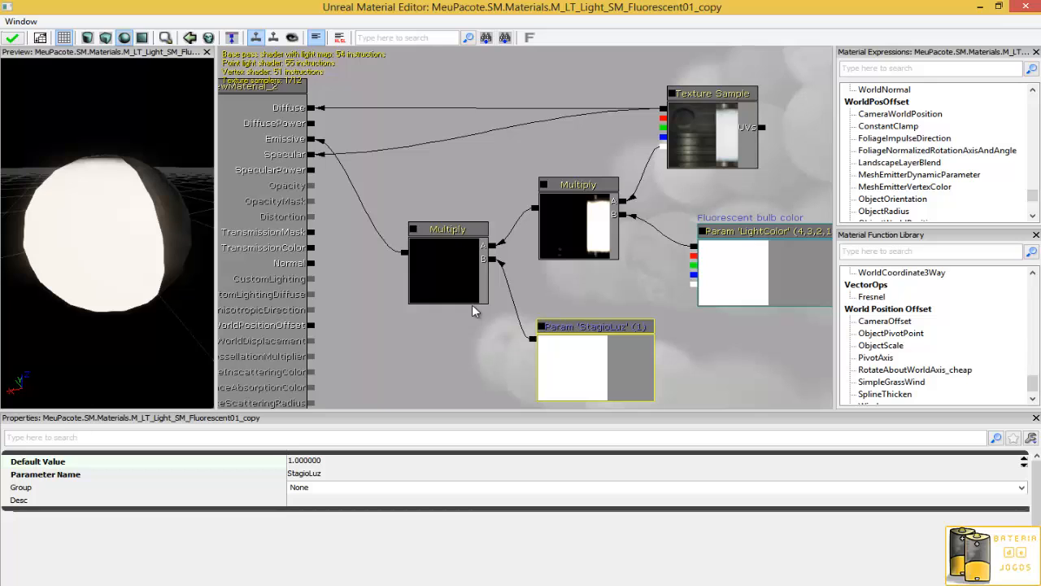
drag(461, 356, 437, 317)
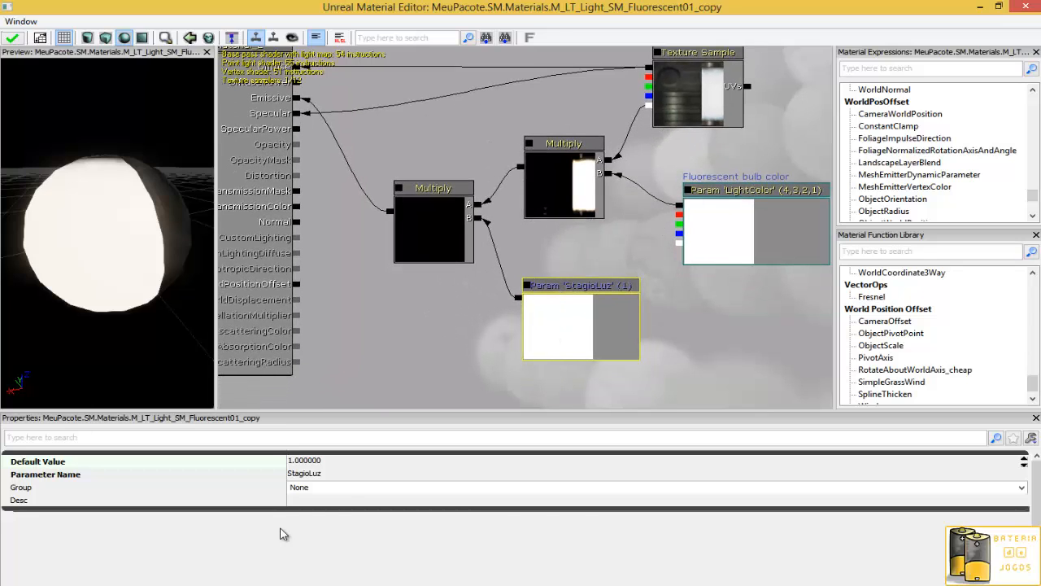
click(360, 465)
text(0)
key(Return)
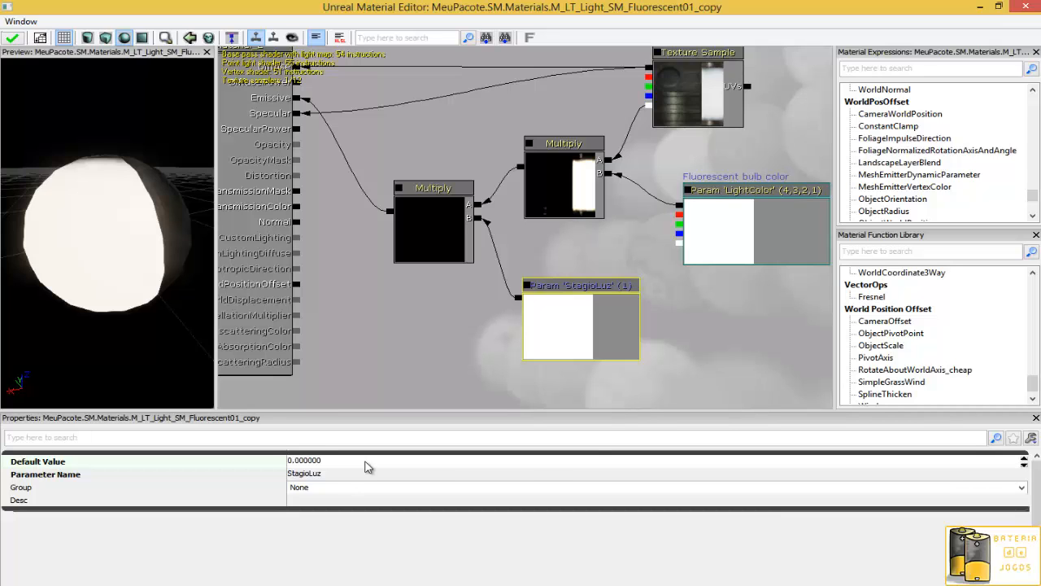
- Open the M_LT_Light_SM_Fluorescent01_copy_INST material instance and inspect its parameter groups
click(980, 6)
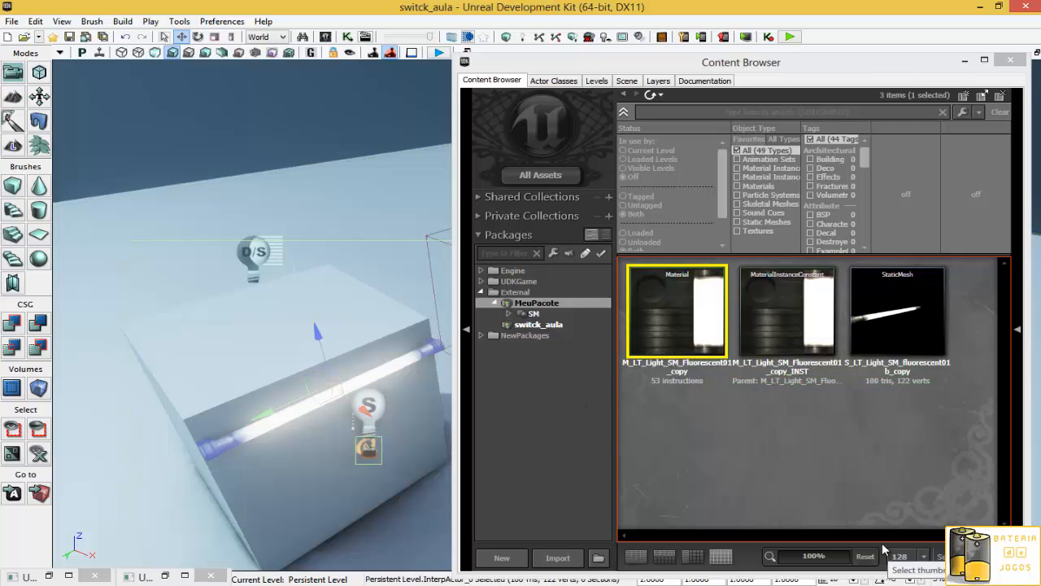
double_click(769, 326)
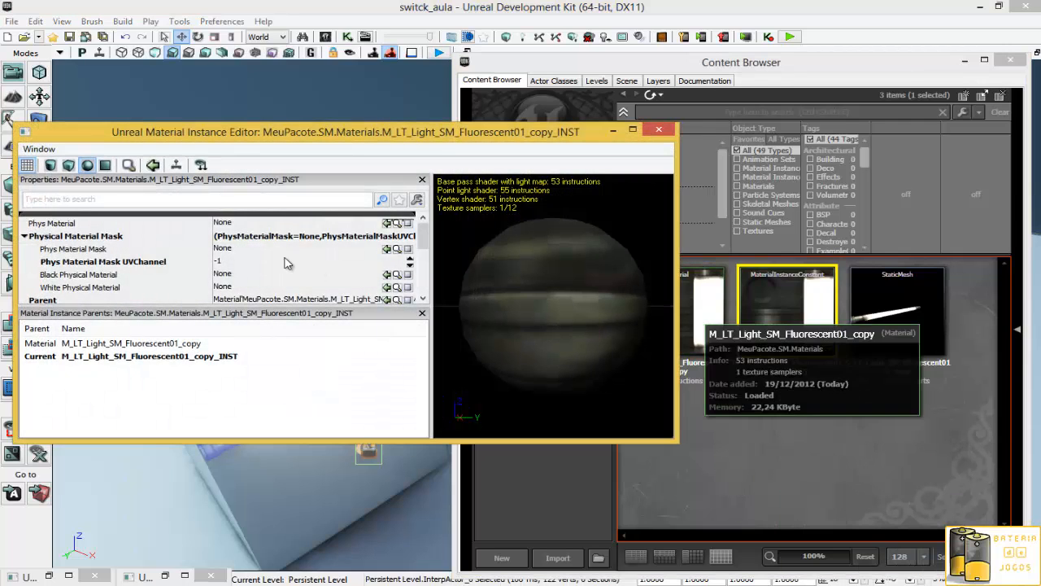
drag(422, 235, 419, 267)
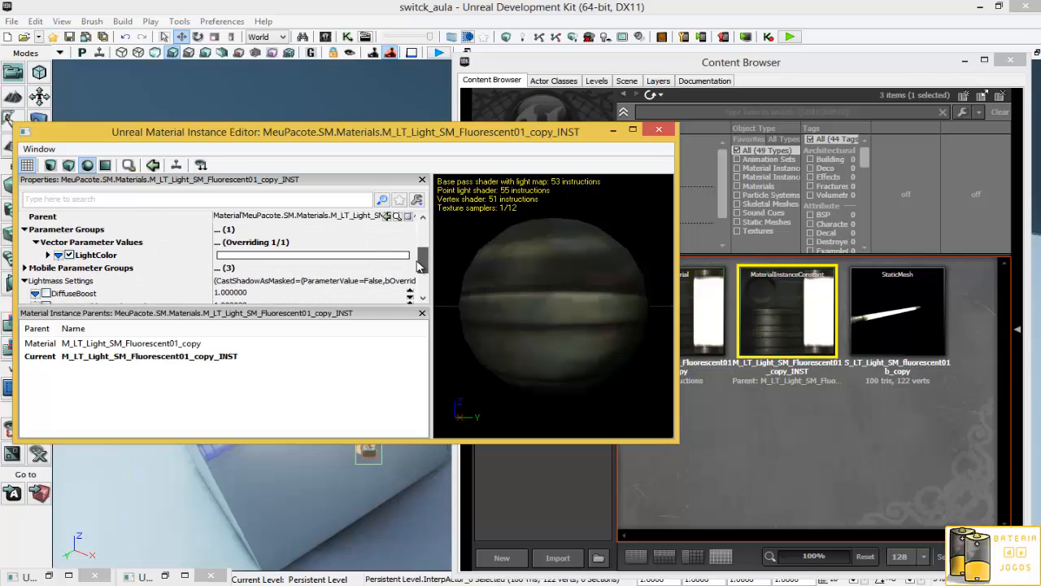
click(26, 232)
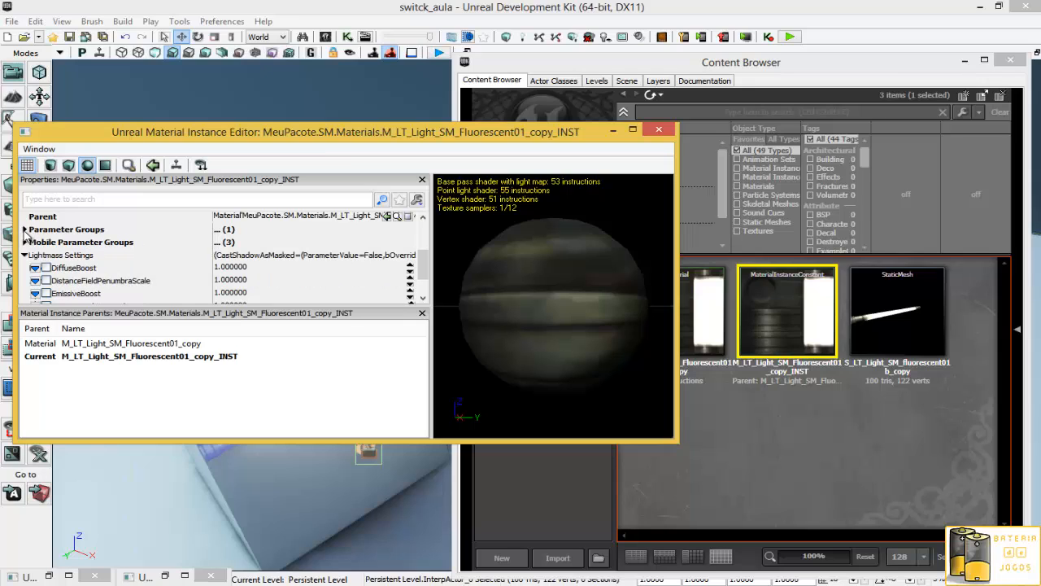
click(25, 231)
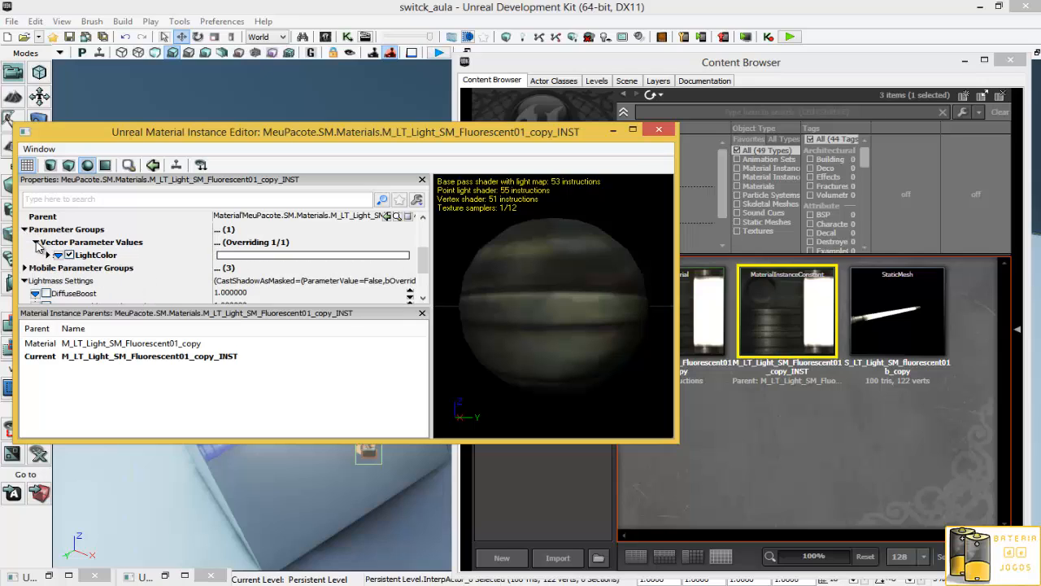
click(35, 244)
click(35, 243)
click(47, 256)
click(47, 256)
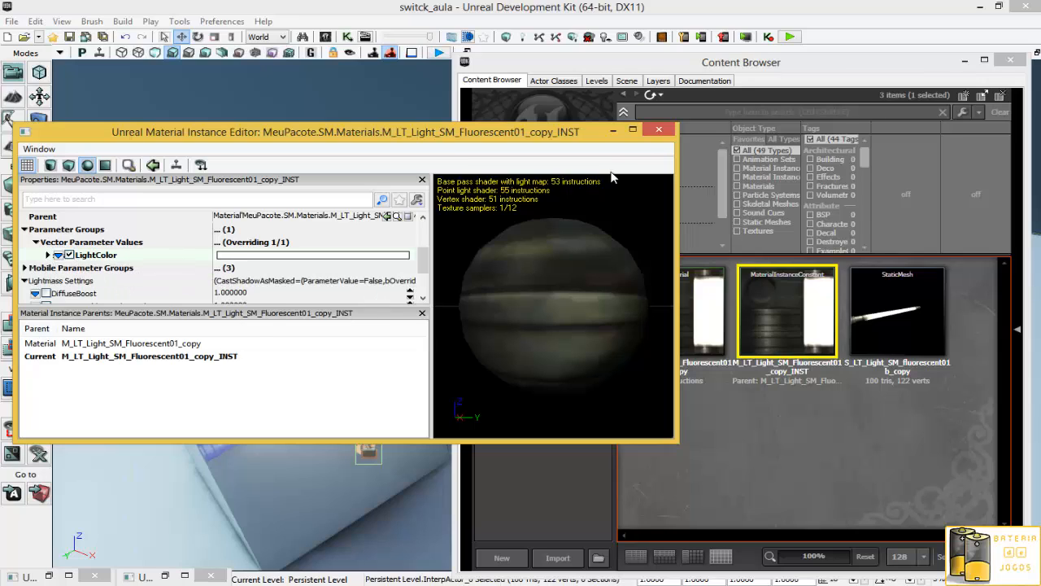
click(661, 130)
- Try to create a new material instance constant from the fluorescent copy material in MeuPacote.SM.Materials
mouse_move(788, 324)
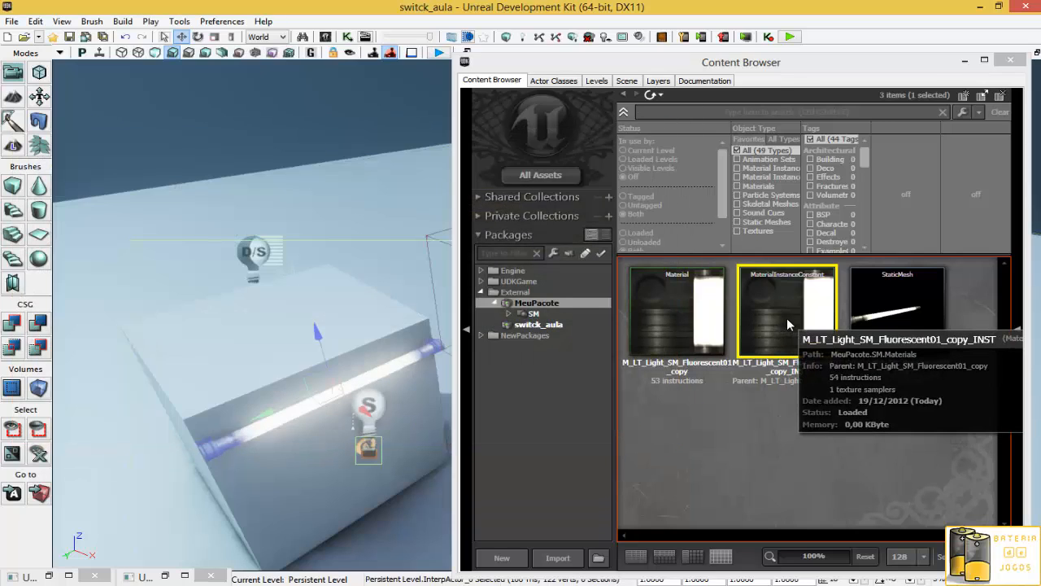
click(679, 318)
right_click(679, 319)
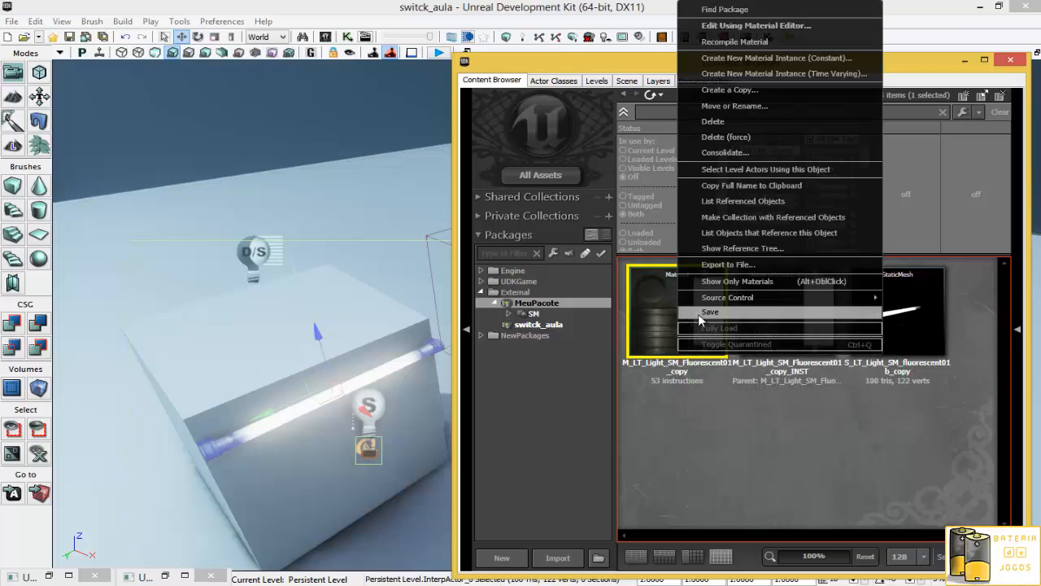
click(774, 59)
drag(523, 304, 616, 306)
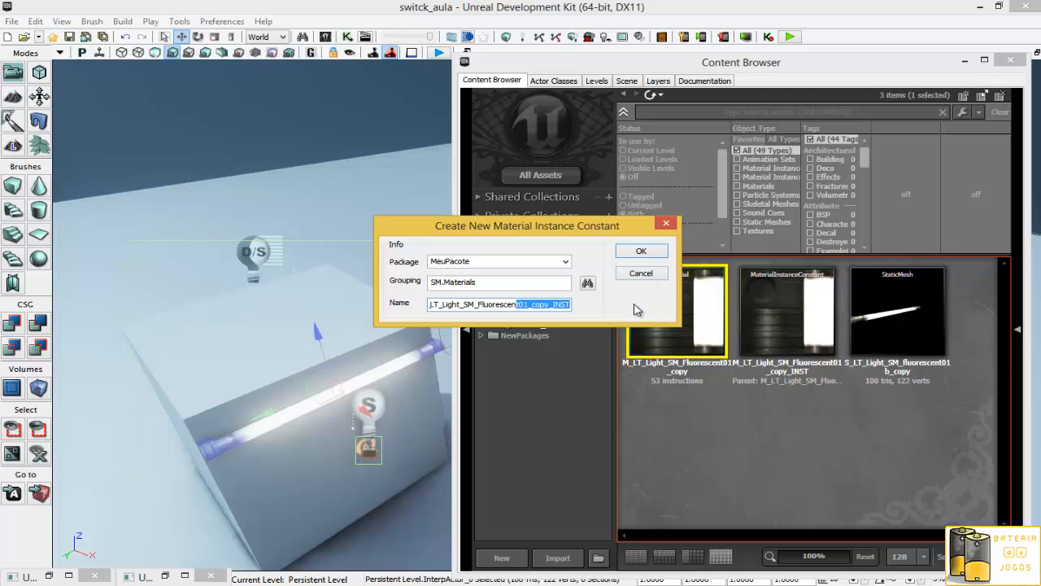
click(641, 251)
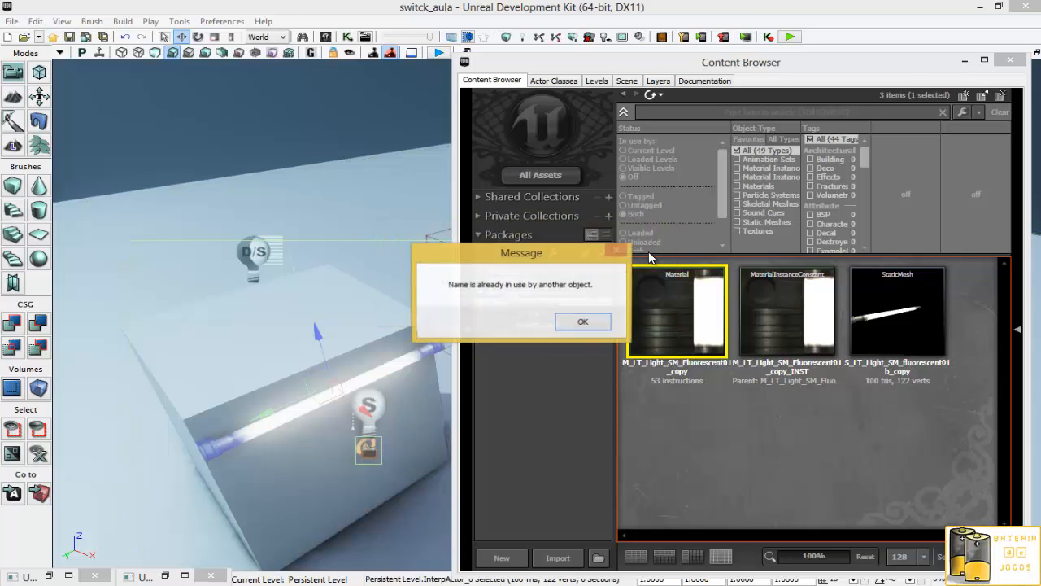
click(583, 323)
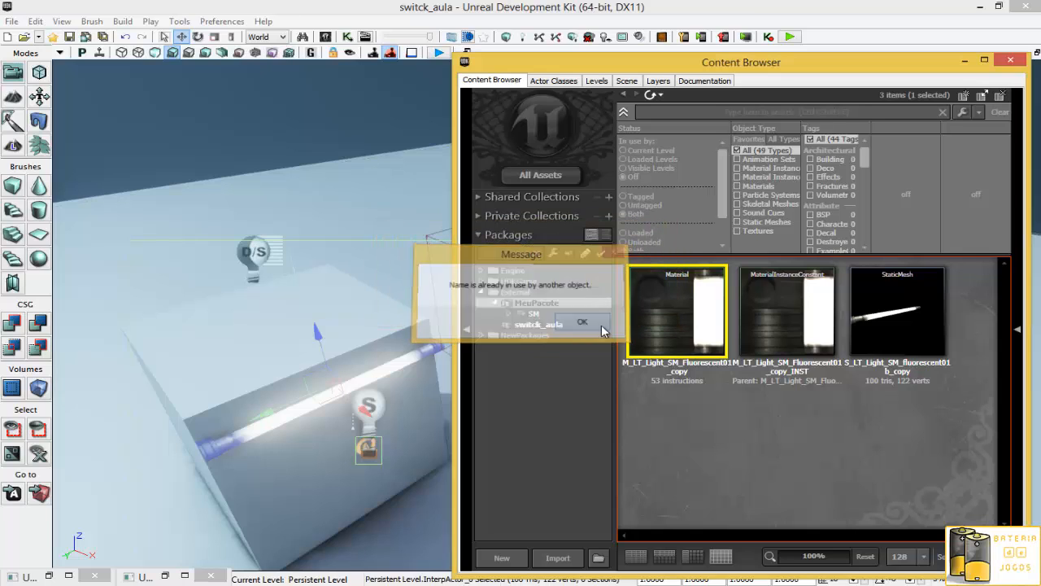
- Force-delete the M_LT_Light_SM_Fluorescent01_copy_INST material instance, accepting deletion of all references
click(790, 316)
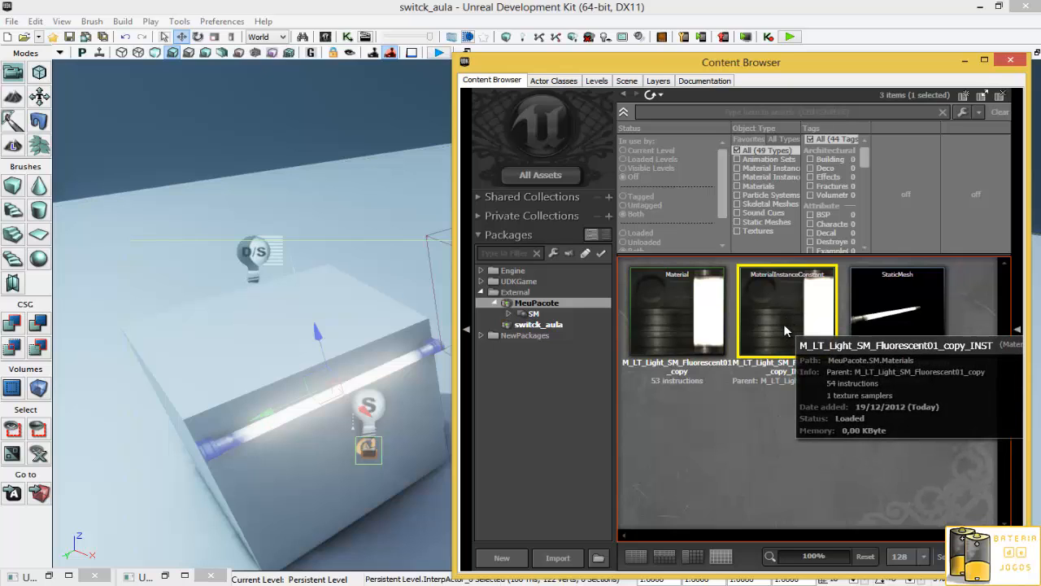
right_click(778, 328)
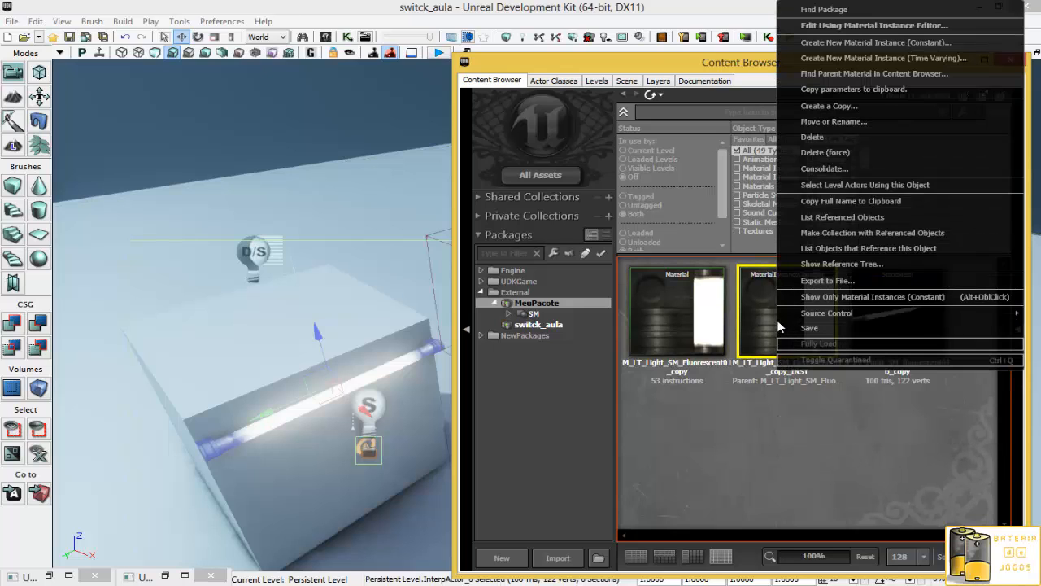
click(829, 159)
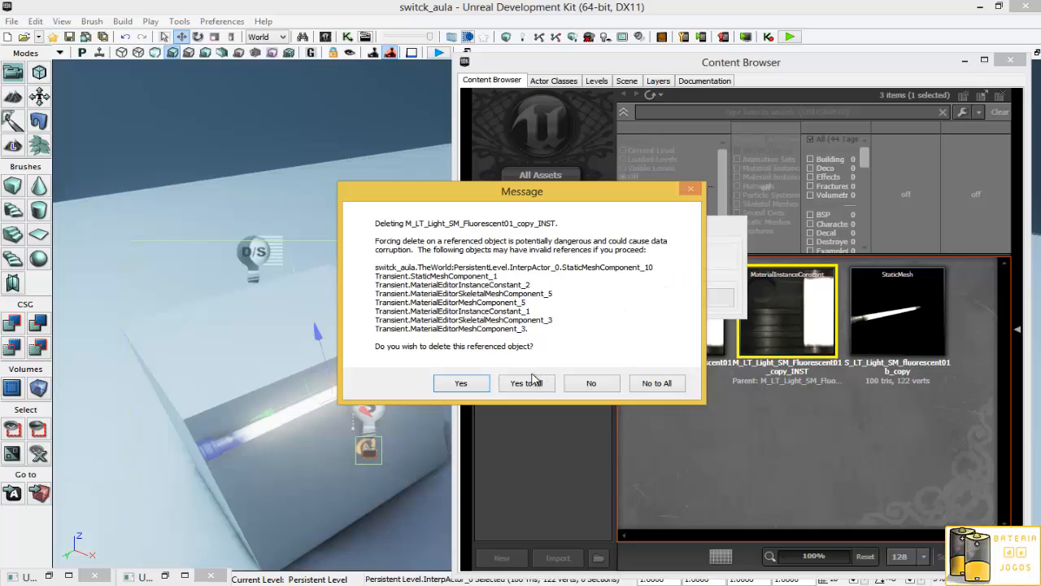
click(528, 386)
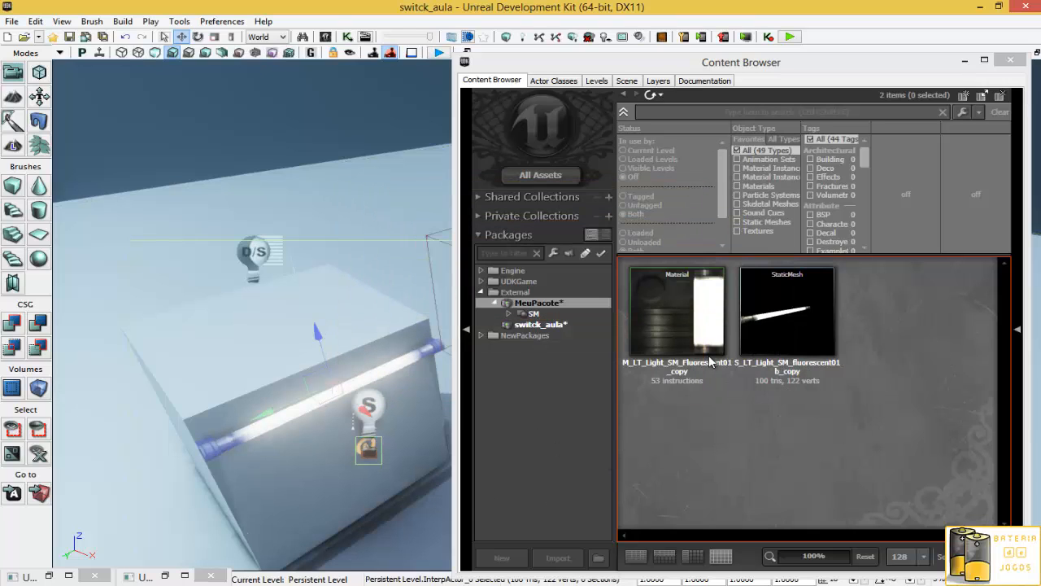
- Create a new material instance constant from the fluorescent copy material, keeping the default name
right_click(674, 324)
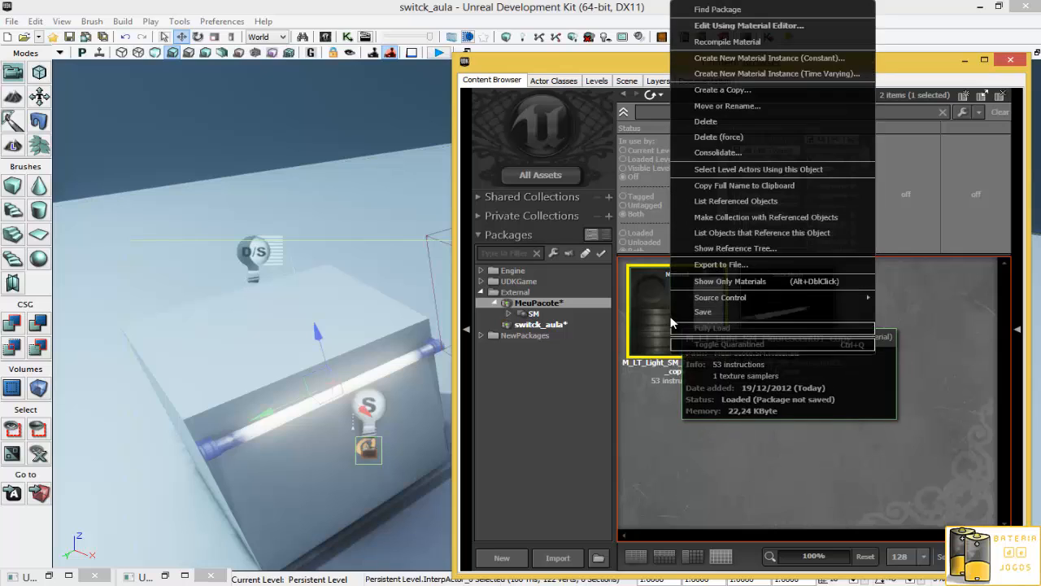
click(746, 58)
click(641, 252)
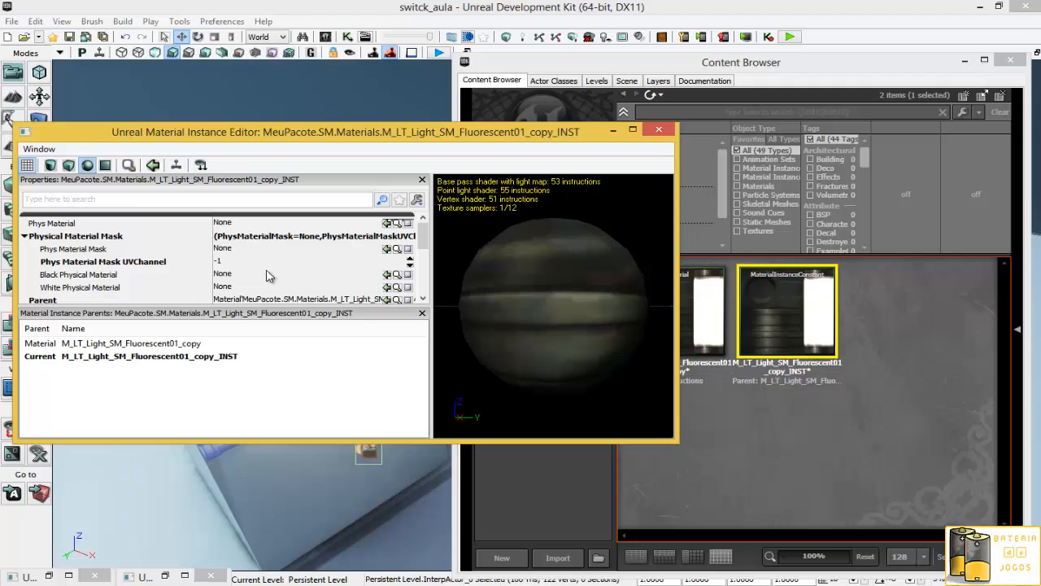
- Enable the LightColor vector parameter override in the new instance, review its RGBA values, and close the editor
mouse_move(428, 246)
mouse_down()
mouse_move(428, 277)
mouse_move(428, 266)
mouse_up()
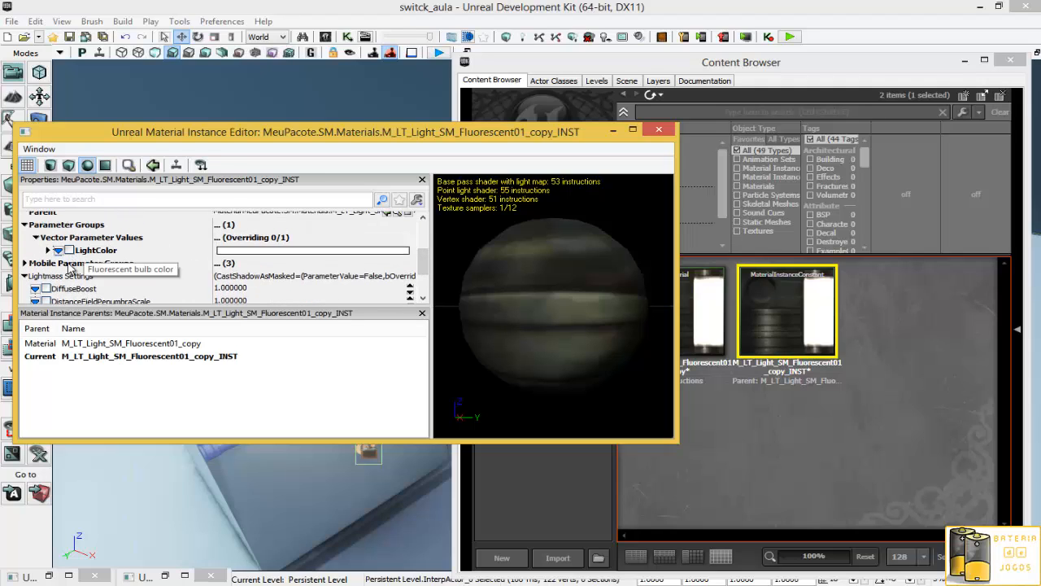
click(69, 251)
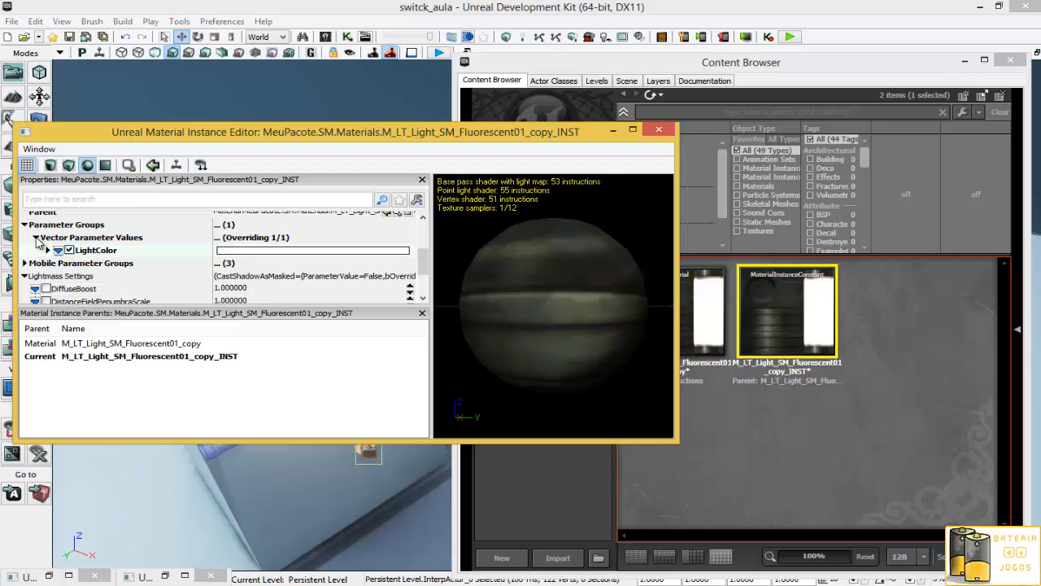
click(39, 238)
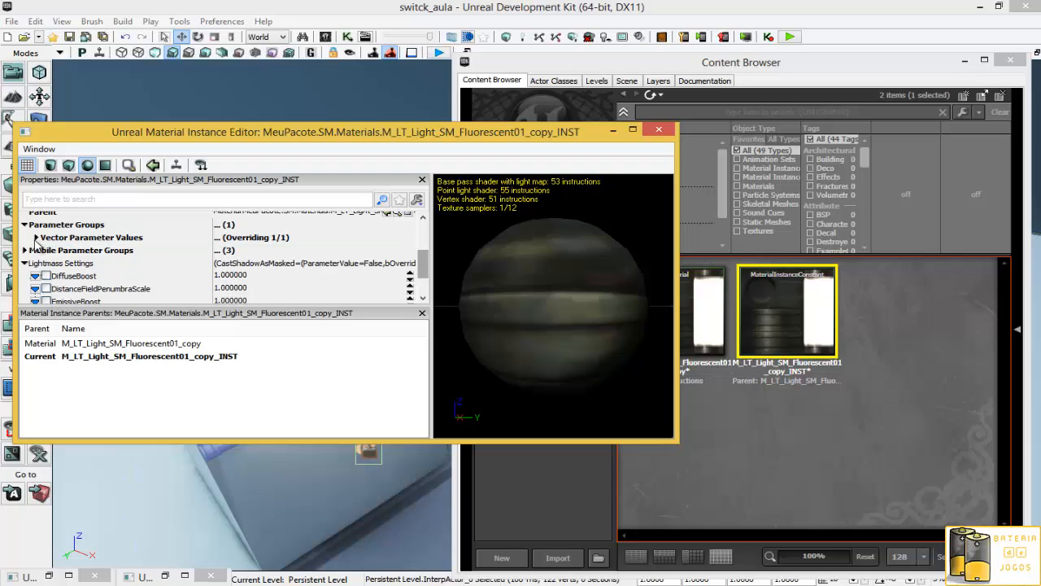
click(36, 238)
click(47, 252)
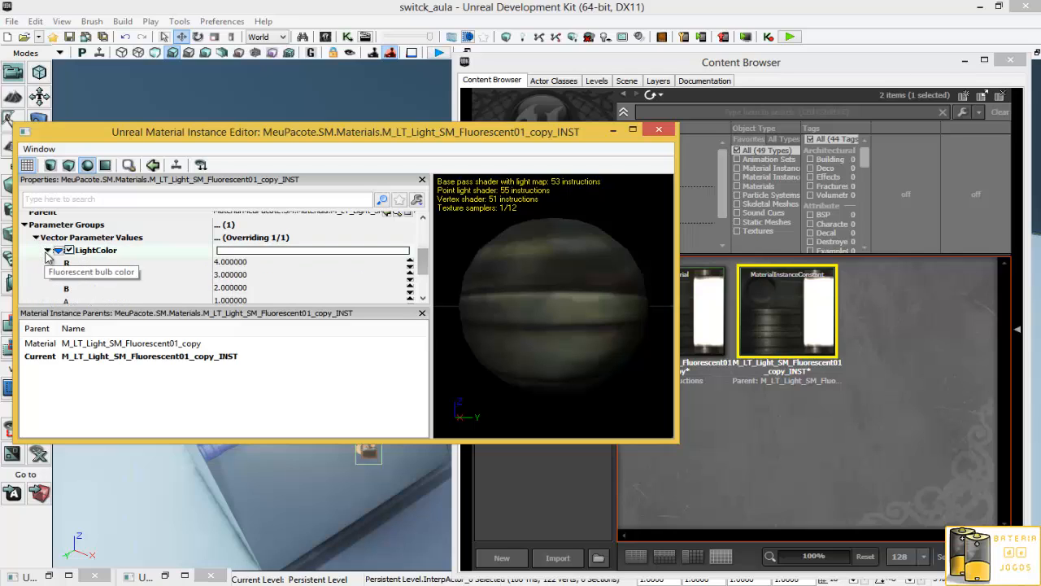
scroll(81, 280, down, 3)
scroll(82, 280, up, 3)
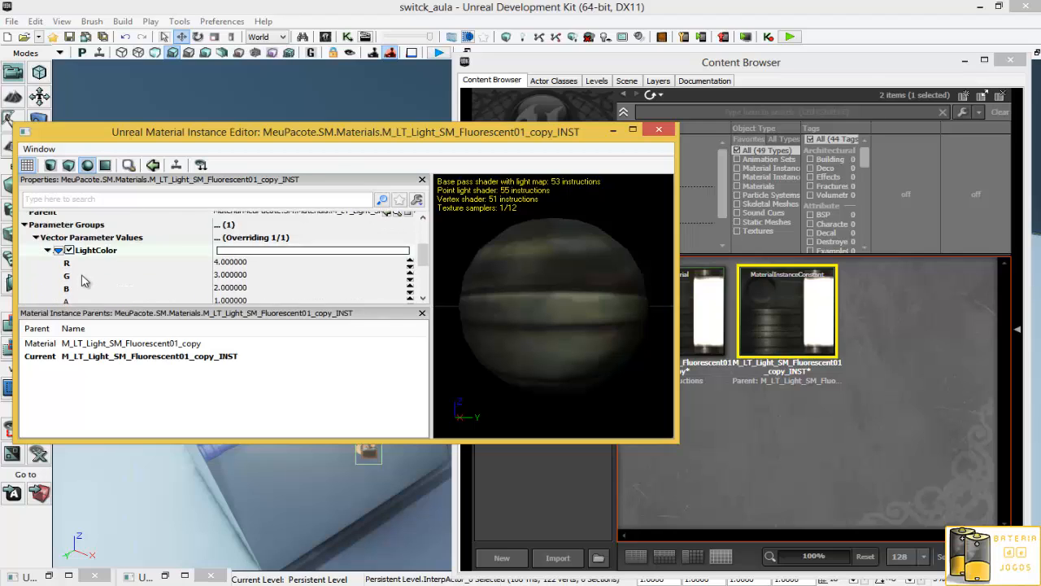
scroll(81, 280, up, 2)
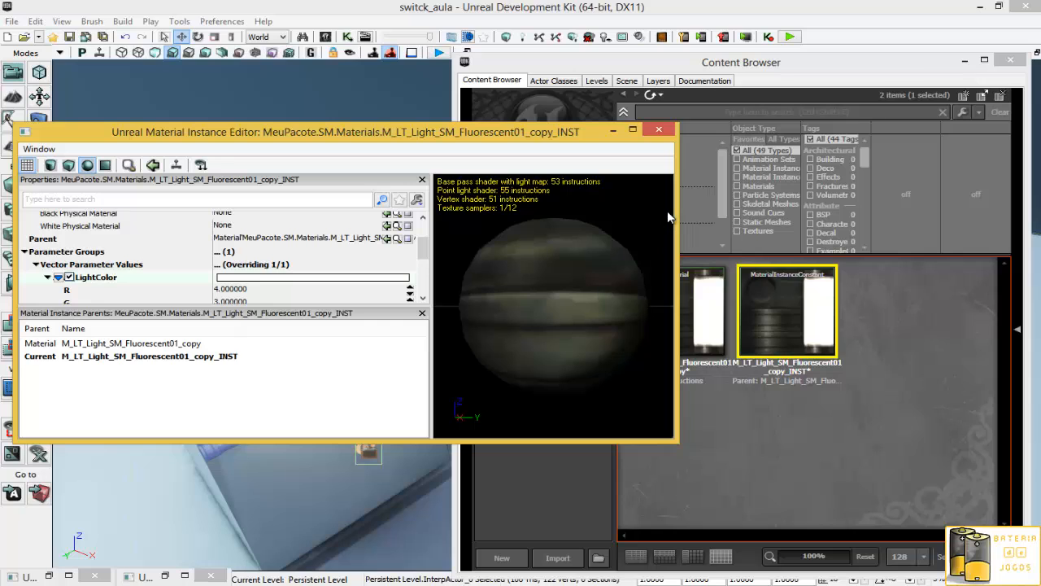
click(659, 132)
- Save the material instance, accepting the warning about references to the external MeuPacote package
right_click(776, 320)
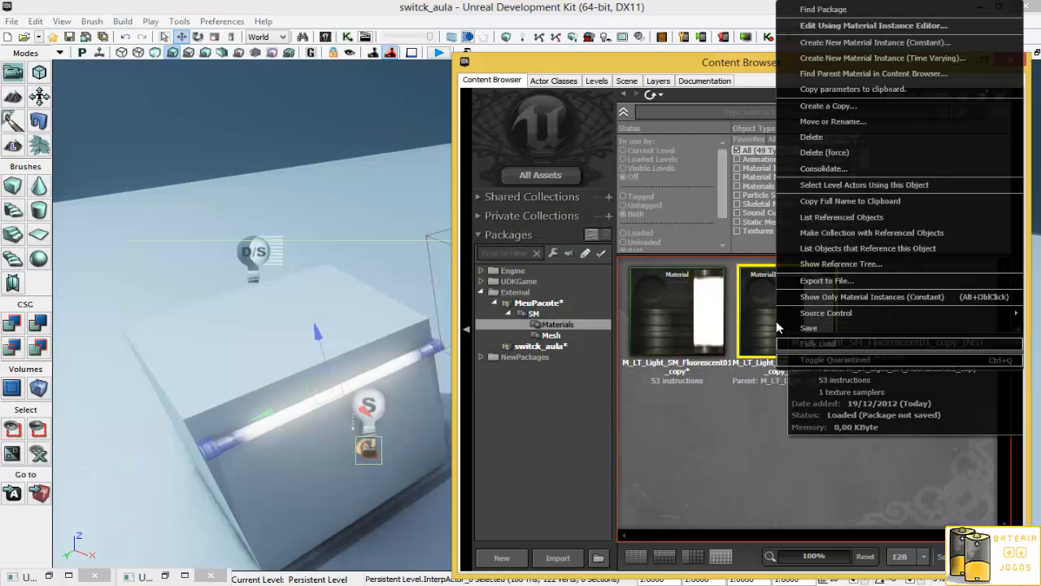
click(812, 327)
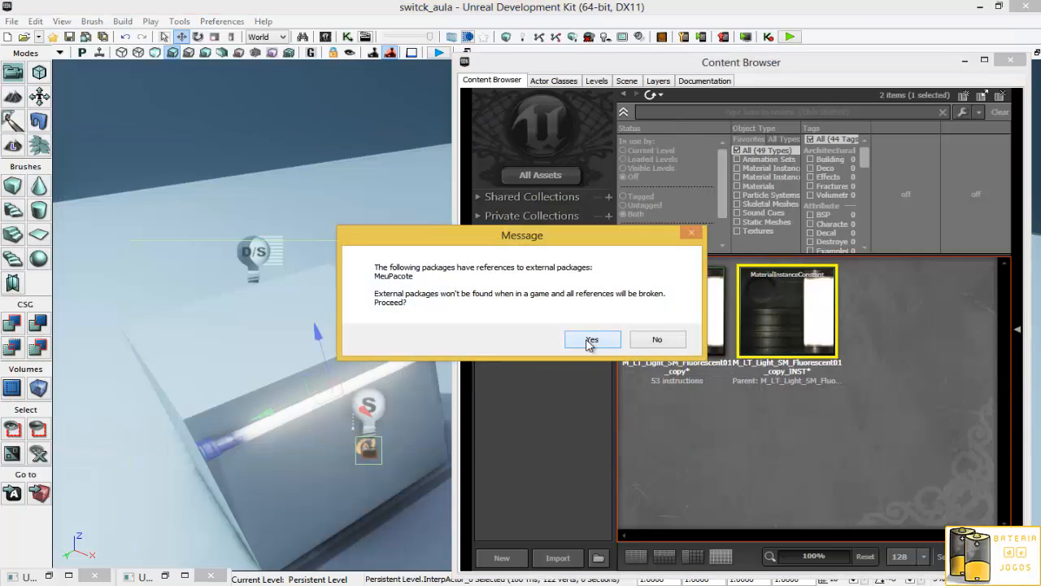
click(591, 339)
- Reopen the material instance and examine its parameter groups before closing the editor
double_click(786, 312)
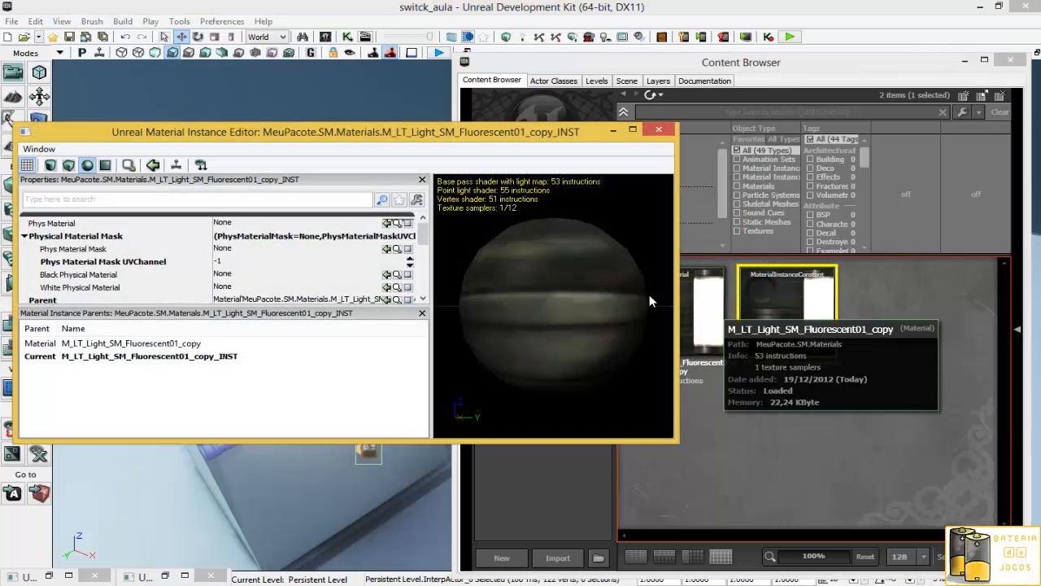
scroll(170, 275, down, 2)
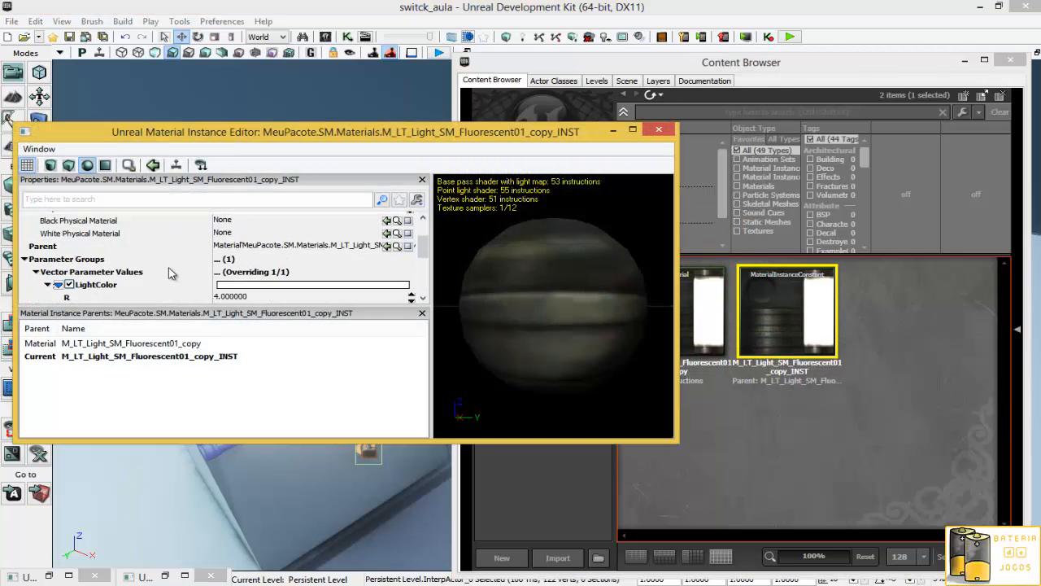
scroll(170, 275, down, 1)
scroll(170, 275, down, 1)
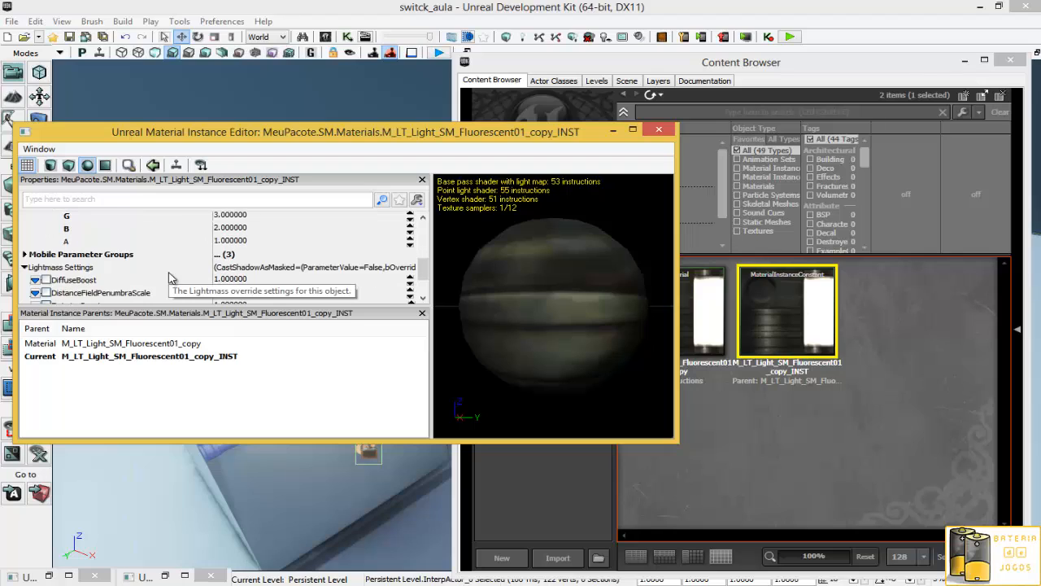
click(25, 255)
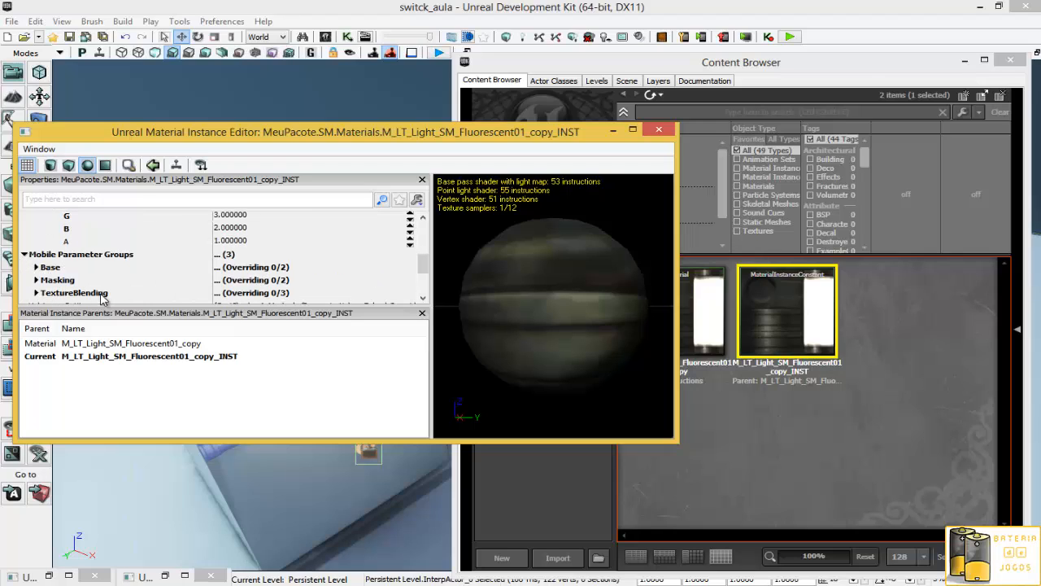
click(24, 255)
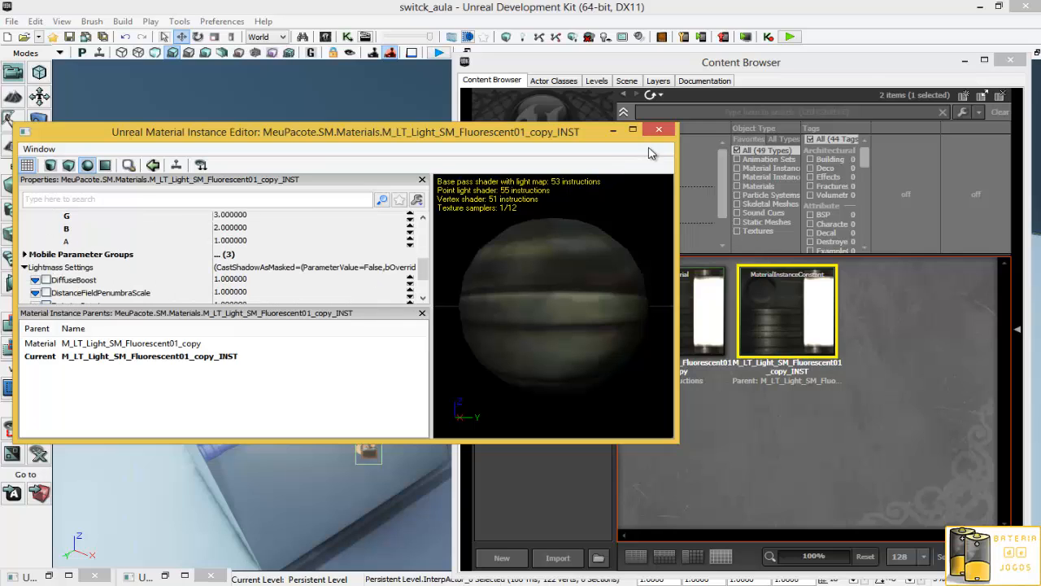
click(659, 131)
- Open the fluorescent copy material, rename the StagioLuz parameter to estagio, apply the change and close the editor
double_click(661, 334)
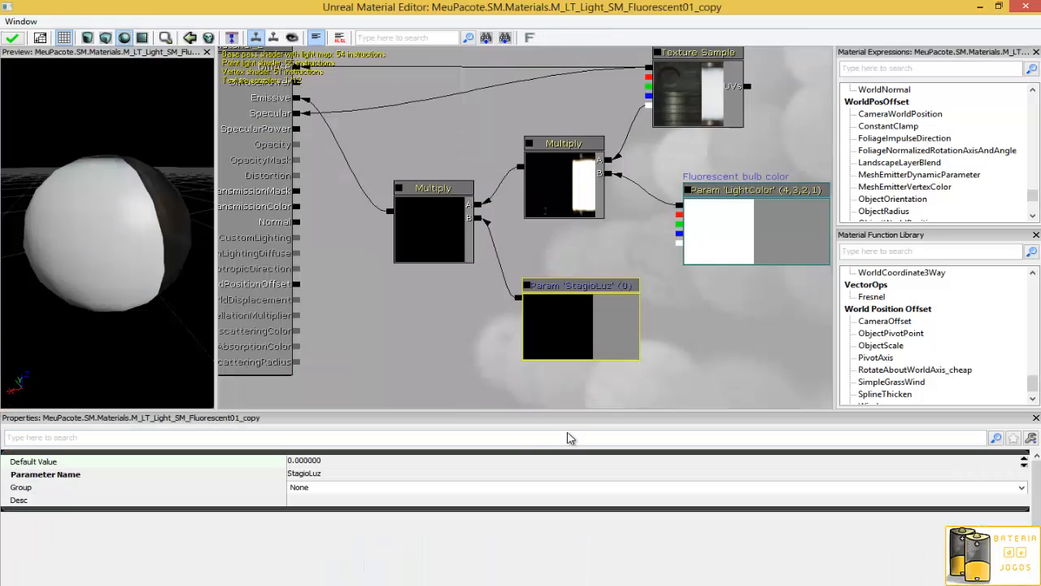
click(340, 478)
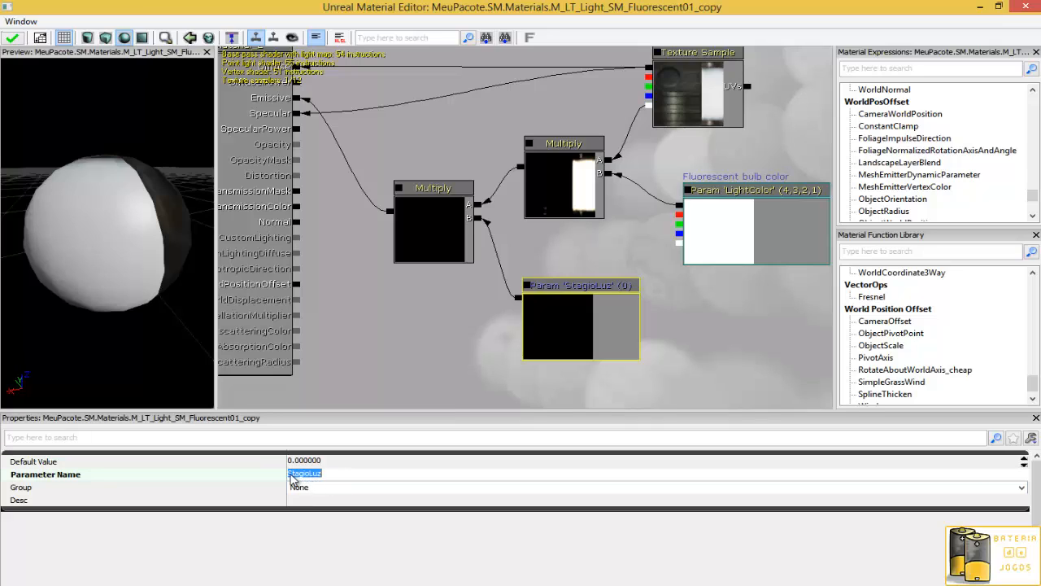
click(297, 479)
key(ctrl+a)
drag(680, 332, 622, 311)
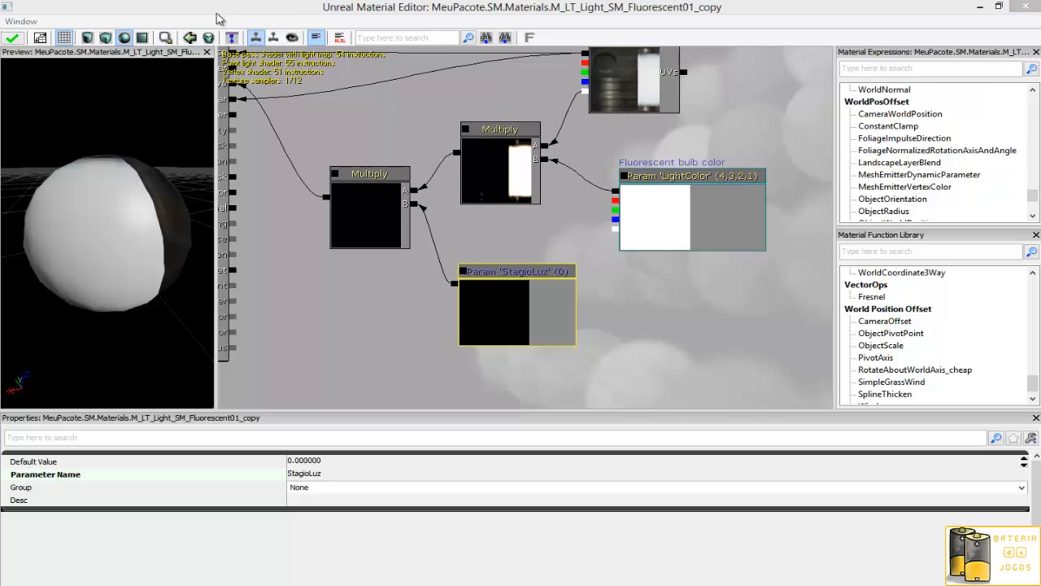
click(11, 38)
click(323, 475)
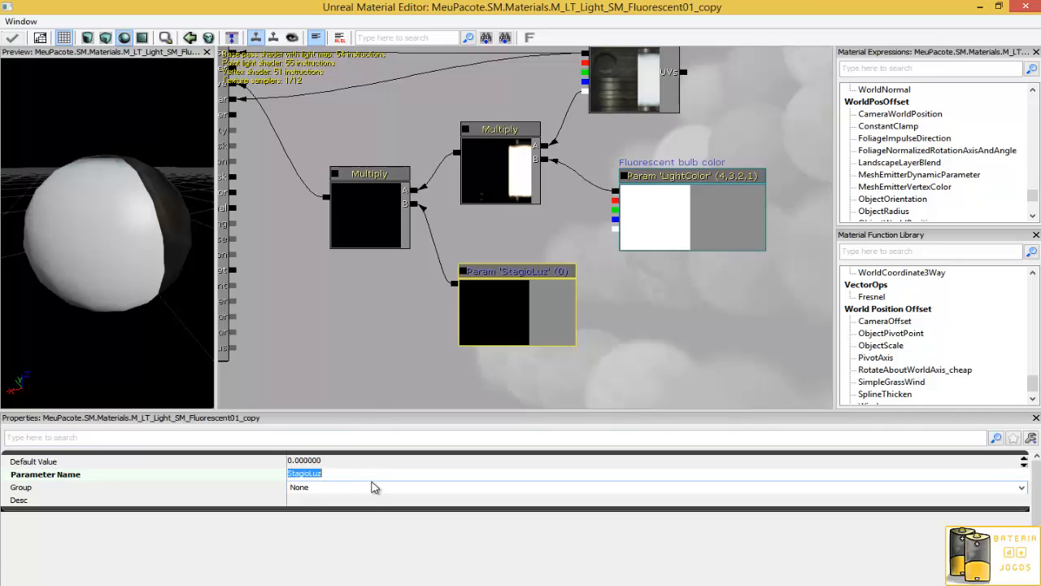
text(s)
key(Return)
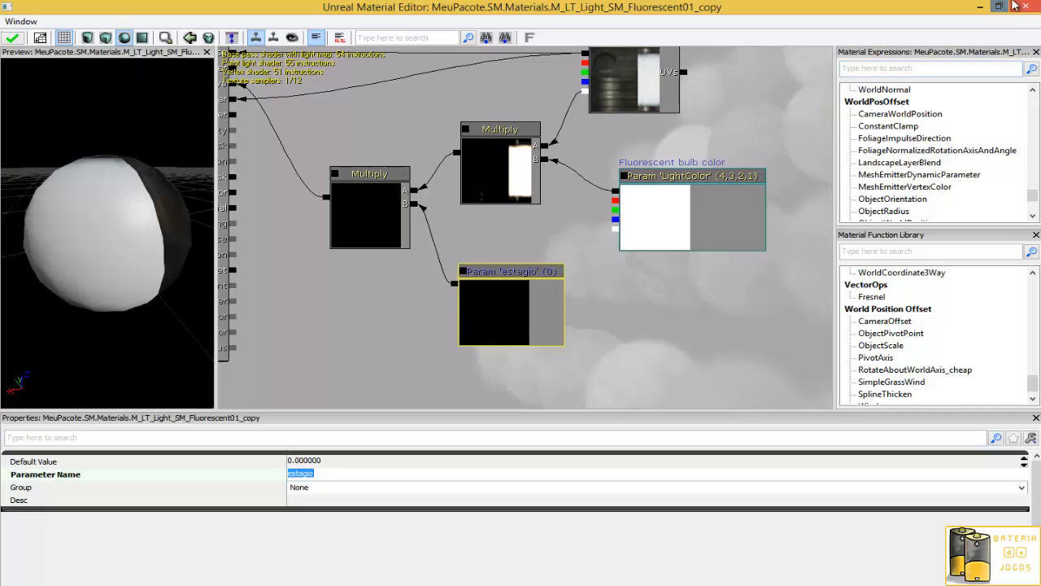
click(1026, 7)
- Save the fluorescent copy material, accepting the external package references warning
click(504, 324)
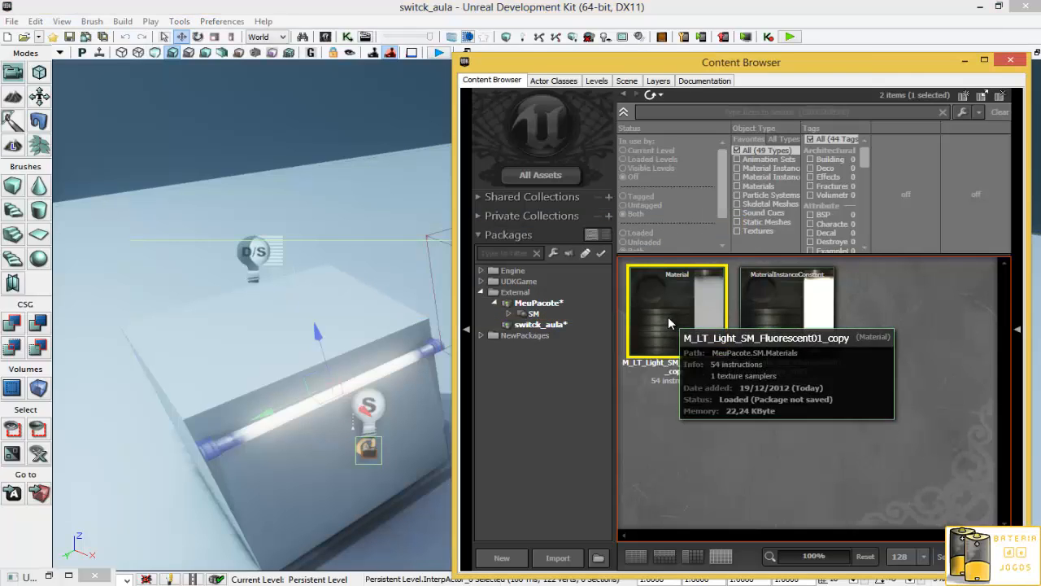
right_click(667, 338)
click(700, 312)
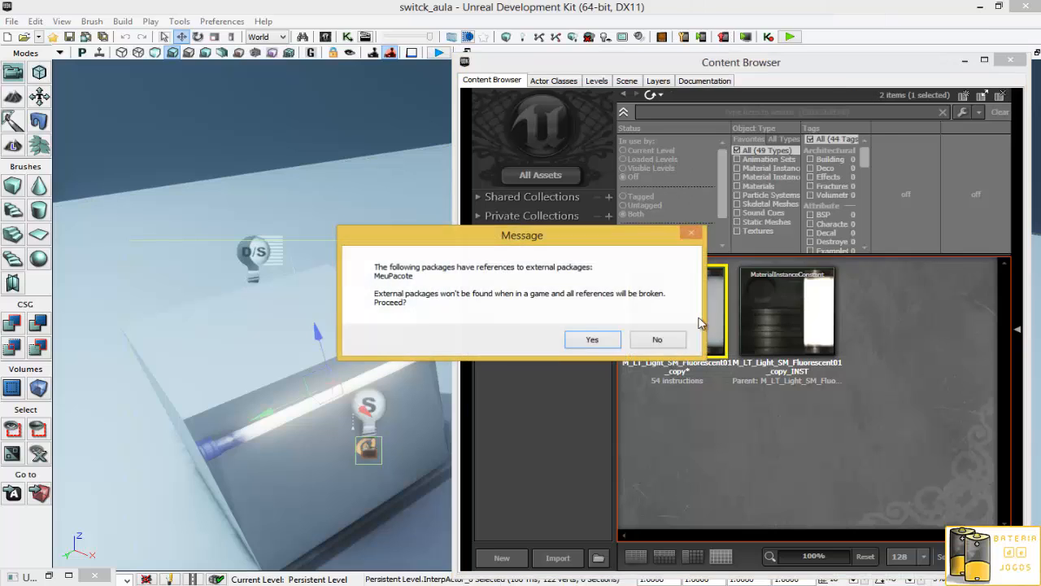
click(604, 341)
- Open the material instance and expand its scalar parameter values
double_click(787, 294)
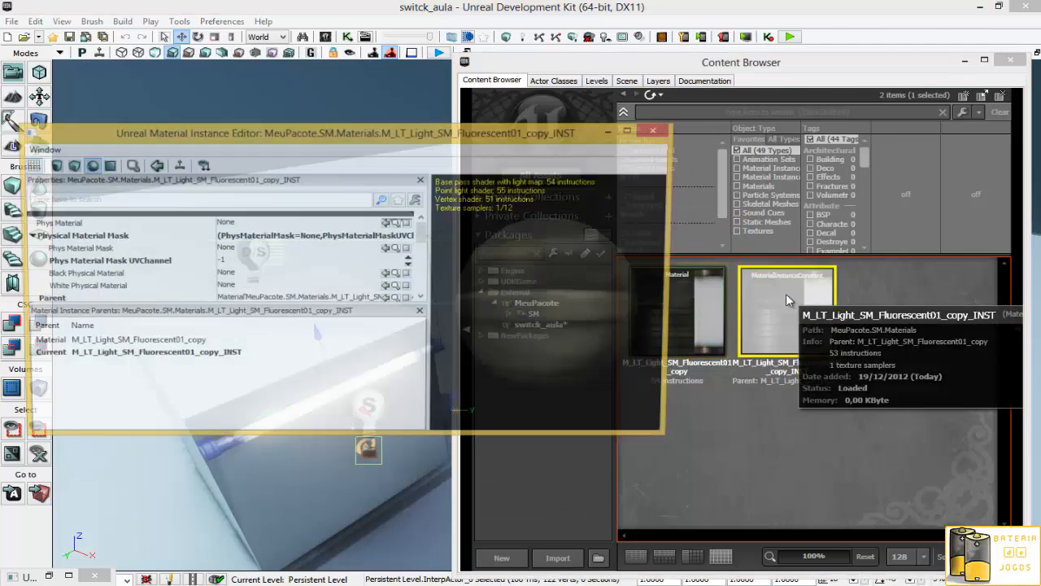
scroll(156, 276, down, 3)
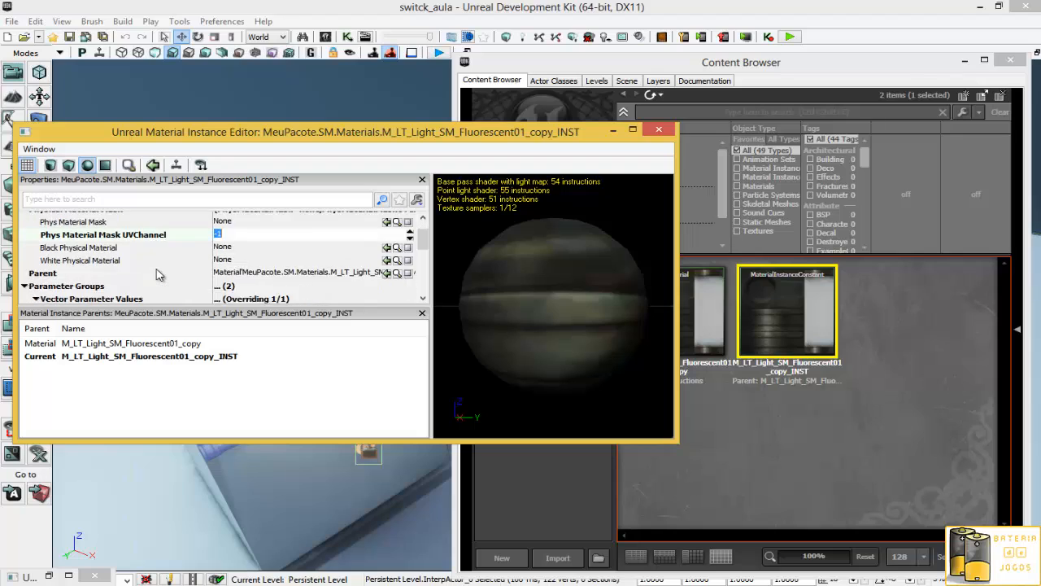
scroll(122, 285, down, 2)
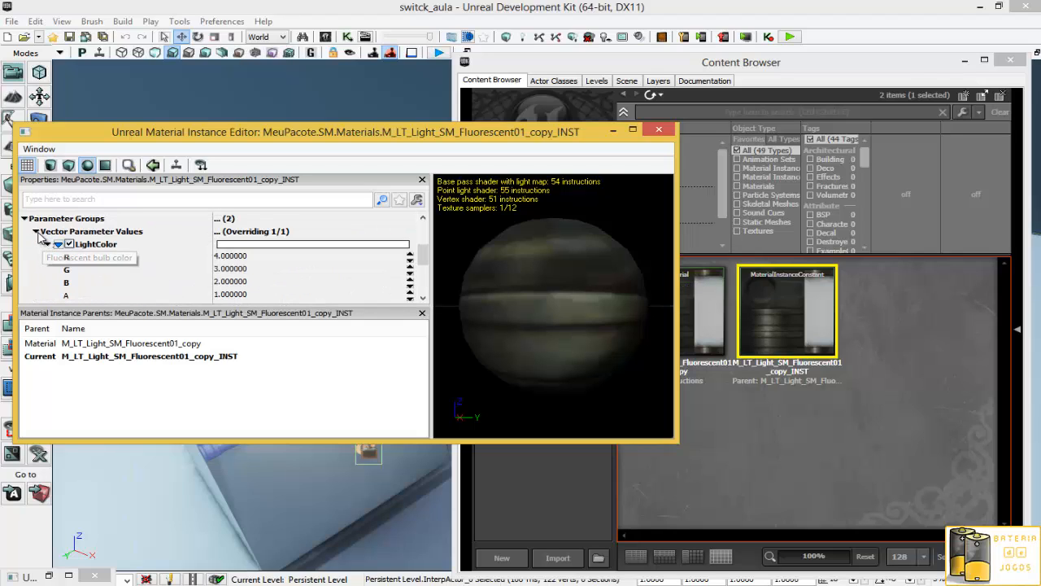
click(37, 232)
click(37, 245)
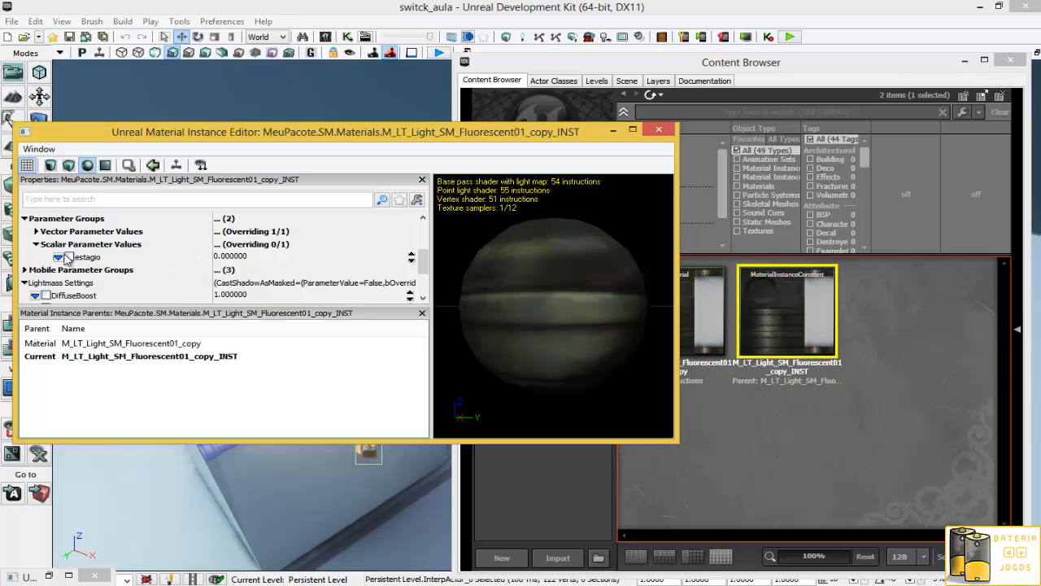
- Enable the override for the estagio scalar parameter in the material instance and close the instance editor
click(69, 257)
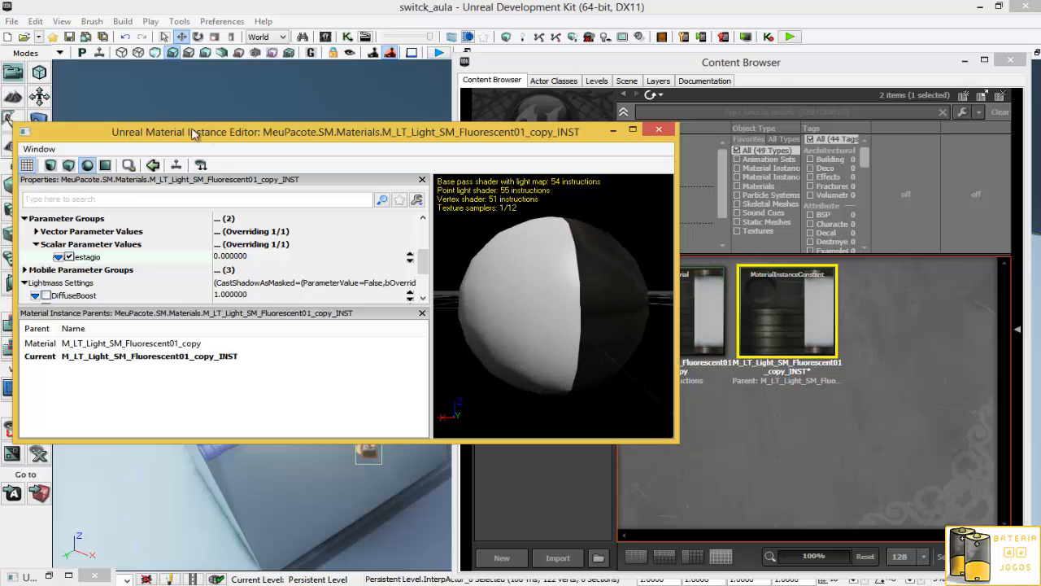
drag(212, 137, 582, 83)
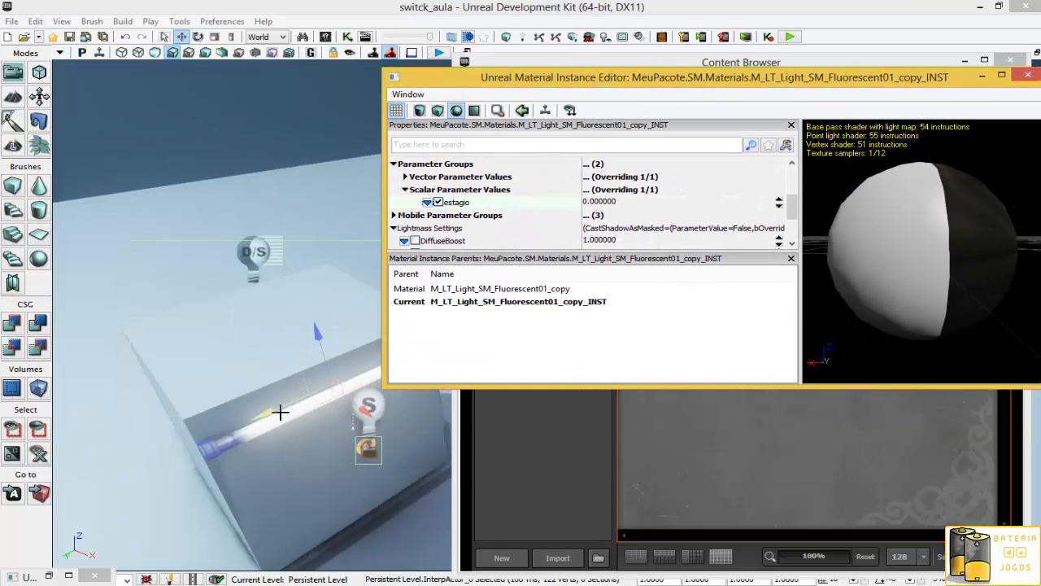
click(279, 415)
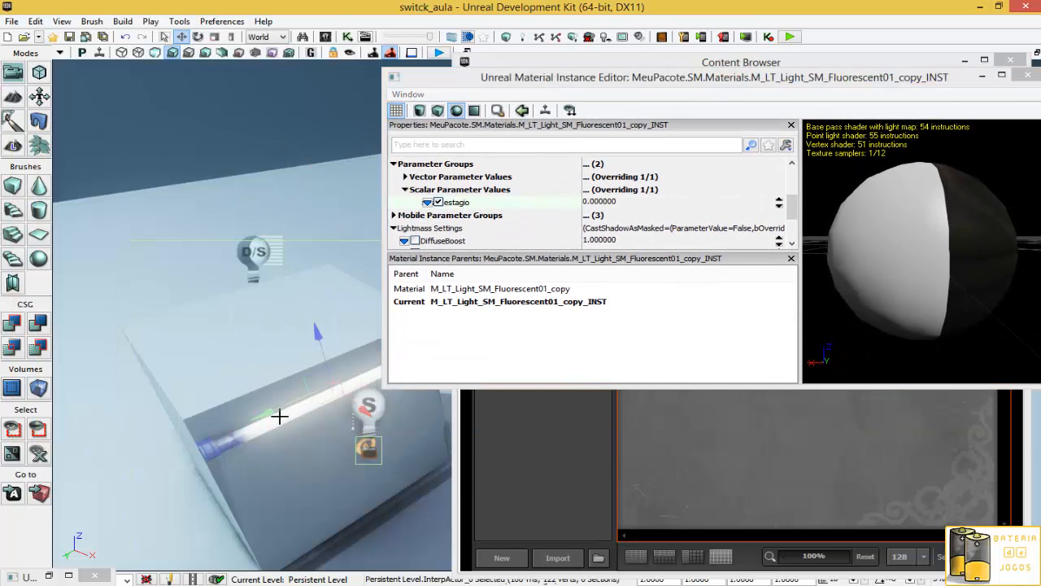
click(1027, 74)
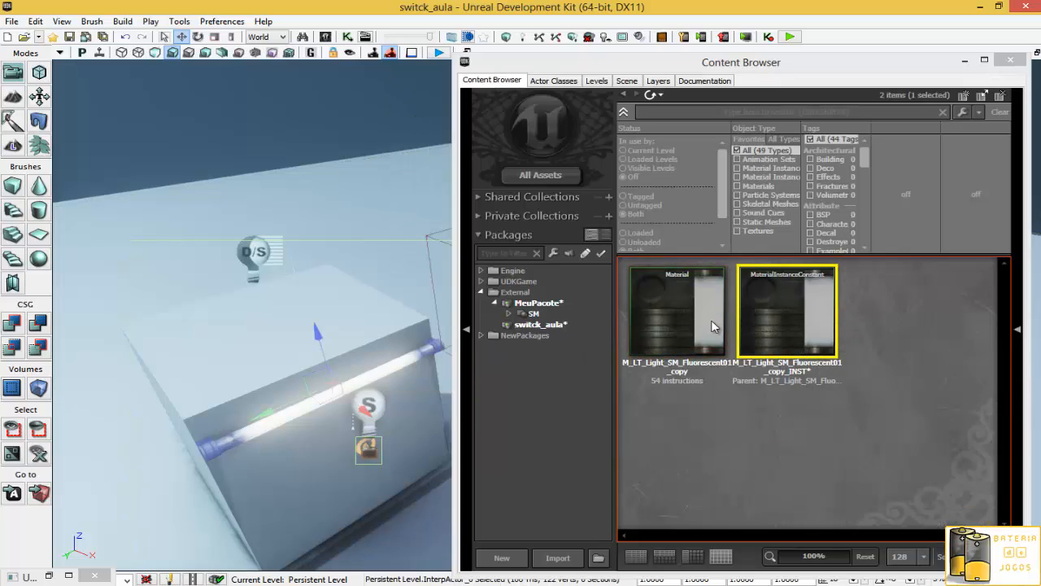
- Save the material instance, accepting the external package references warning
right_click(794, 335)
click(814, 329)
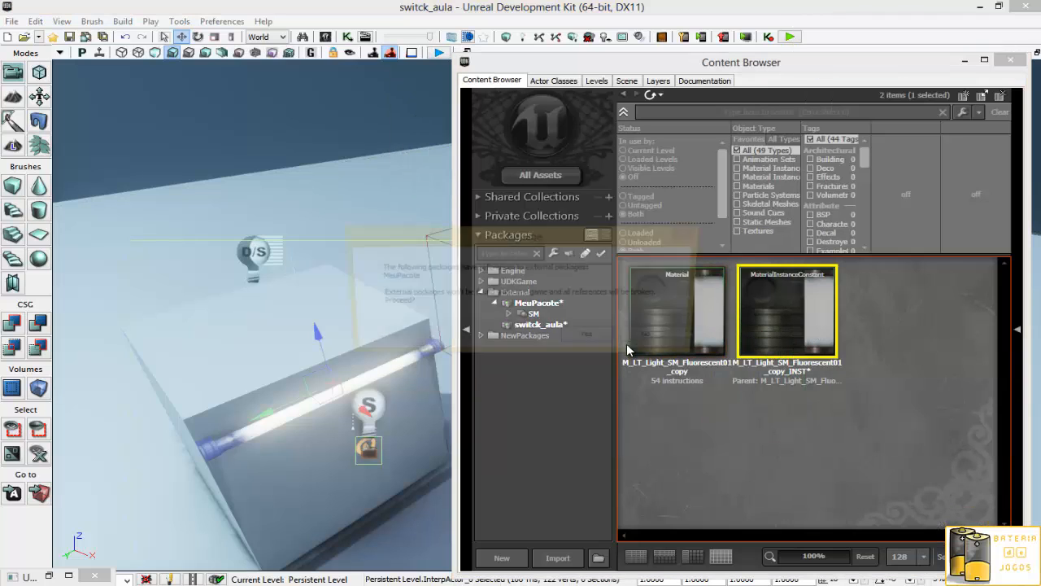
click(592, 339)
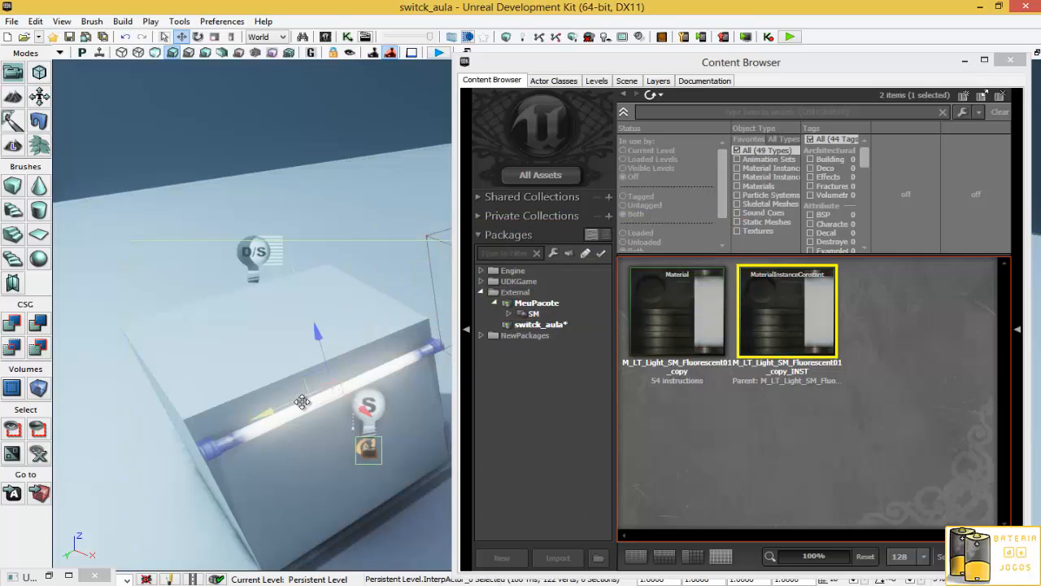
- Assign the selected material instance to material slot 0 of the fluorescent tube actor
double_click(300, 404)
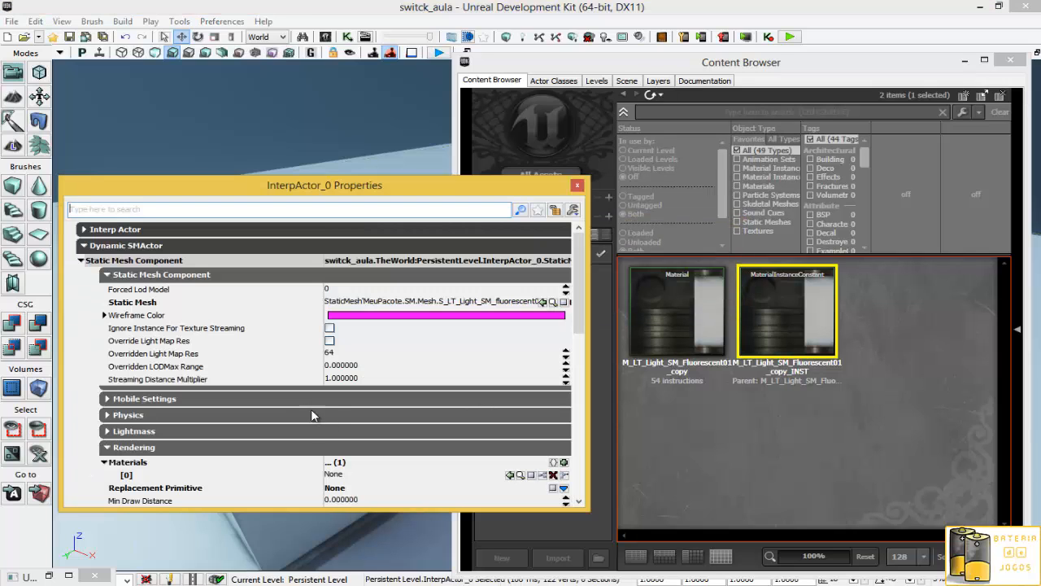
click(510, 474)
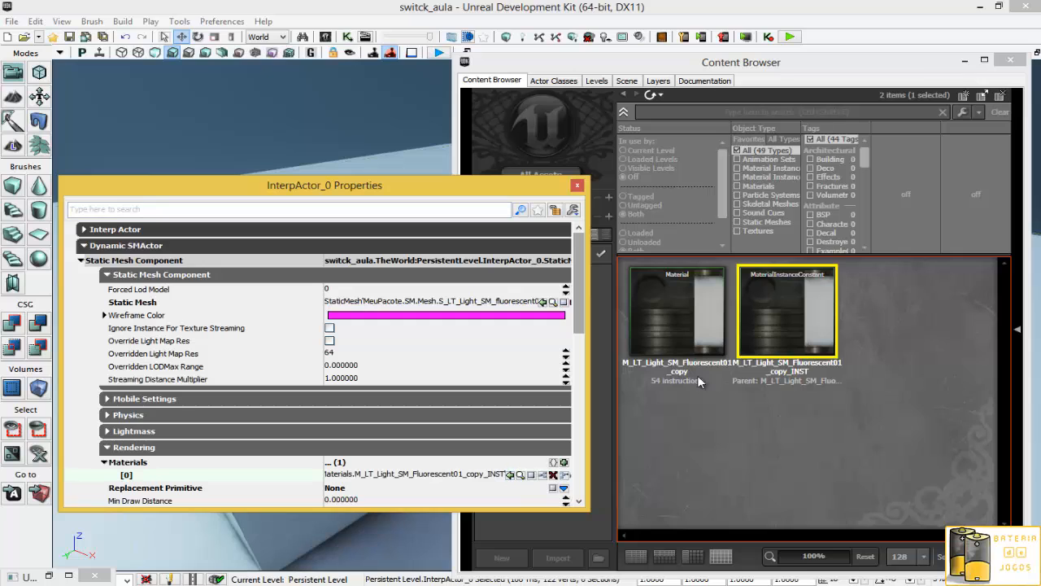
click(577, 185)
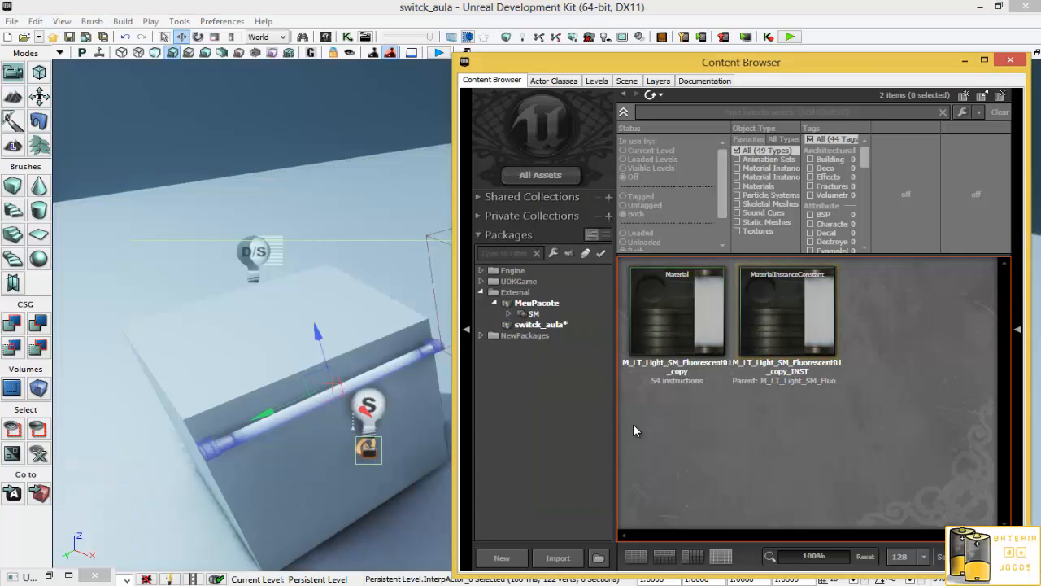
- Test the estagio parameter at 1, reset it to 0, and close the instance editor
double_click(806, 309)
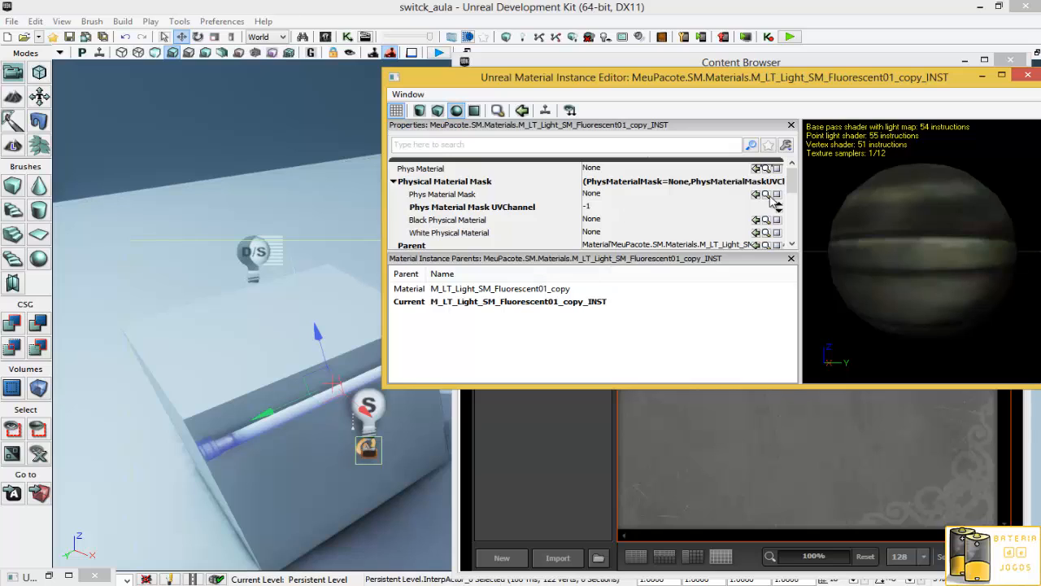
drag(795, 195, 791, 222)
click(663, 181)
text(1)
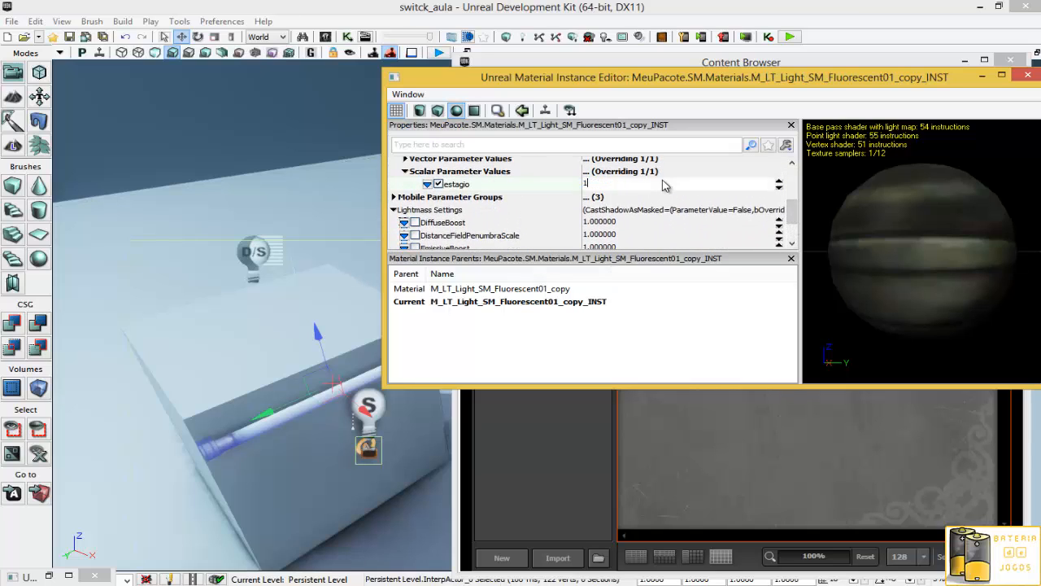
key(Return)
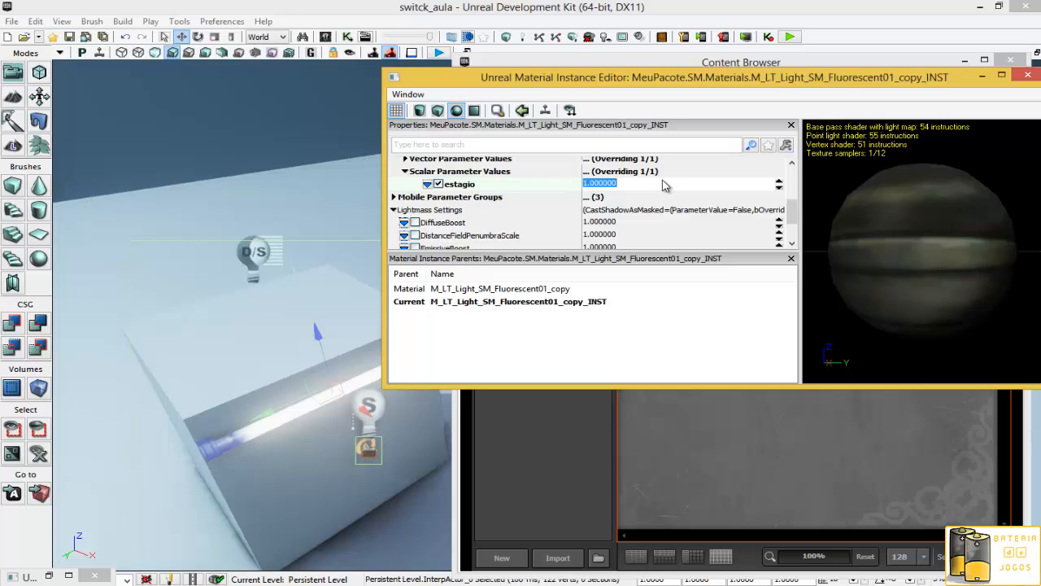
text(0)
key(Return)
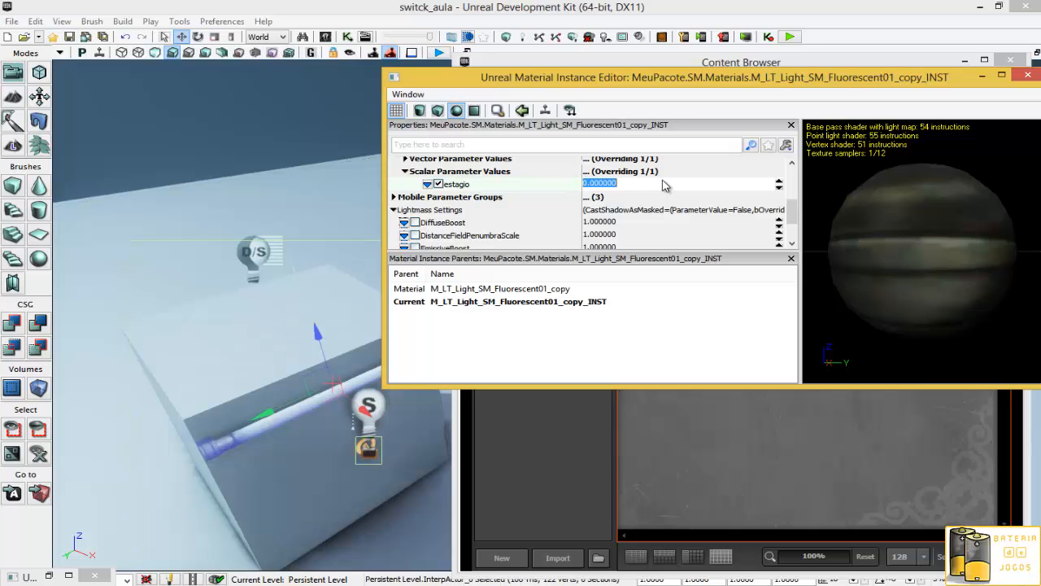
click(1028, 74)
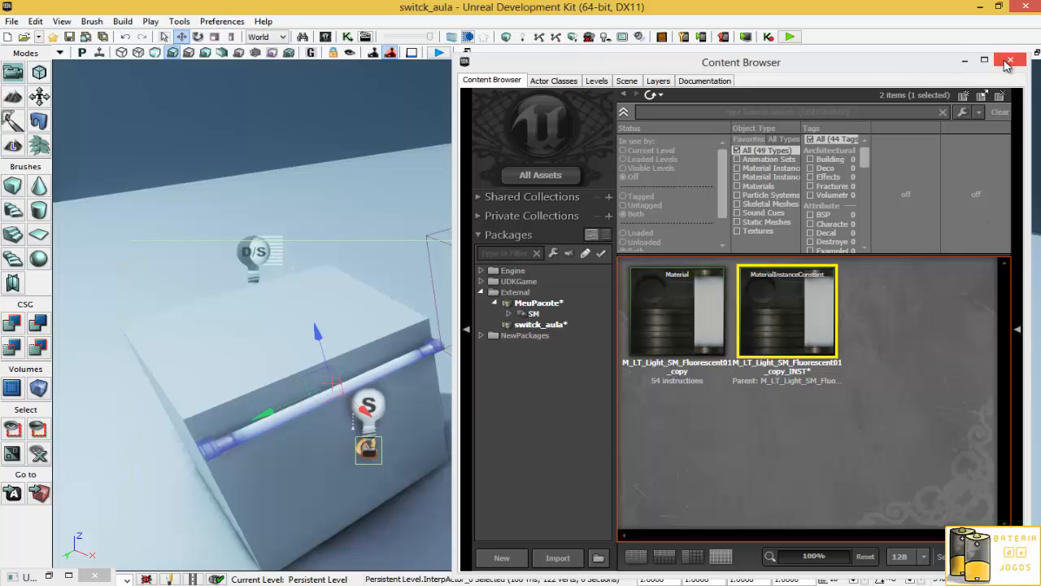
- Save the material instance package again, confirming the references warning
right_click(802, 320)
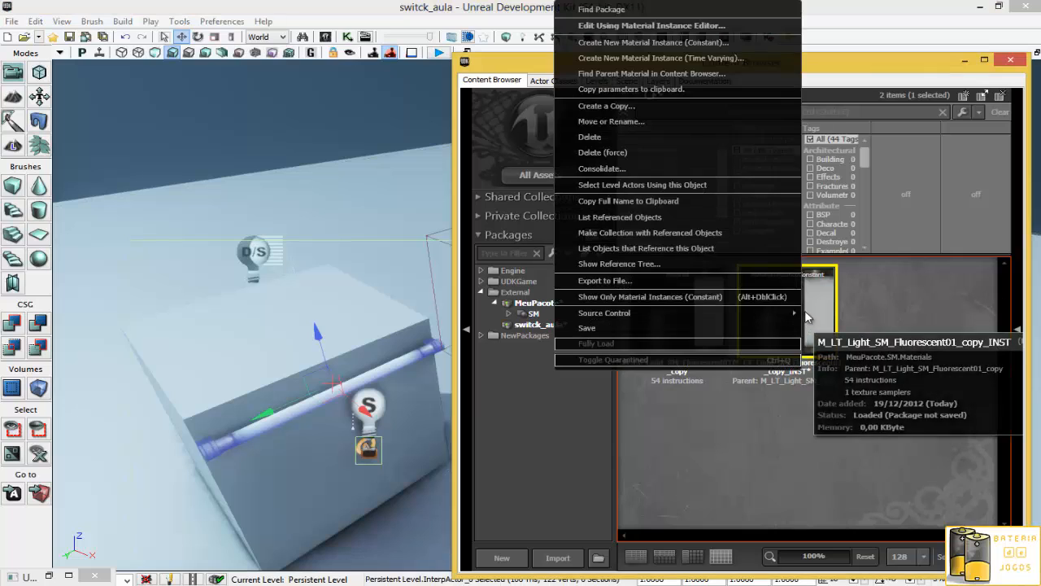
click(647, 329)
click(598, 342)
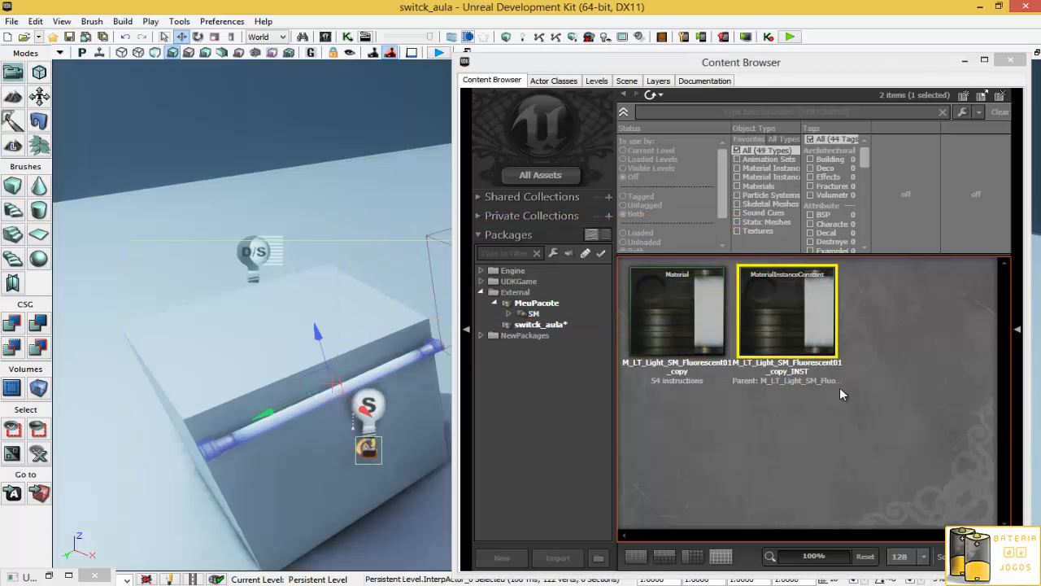
click(828, 422)
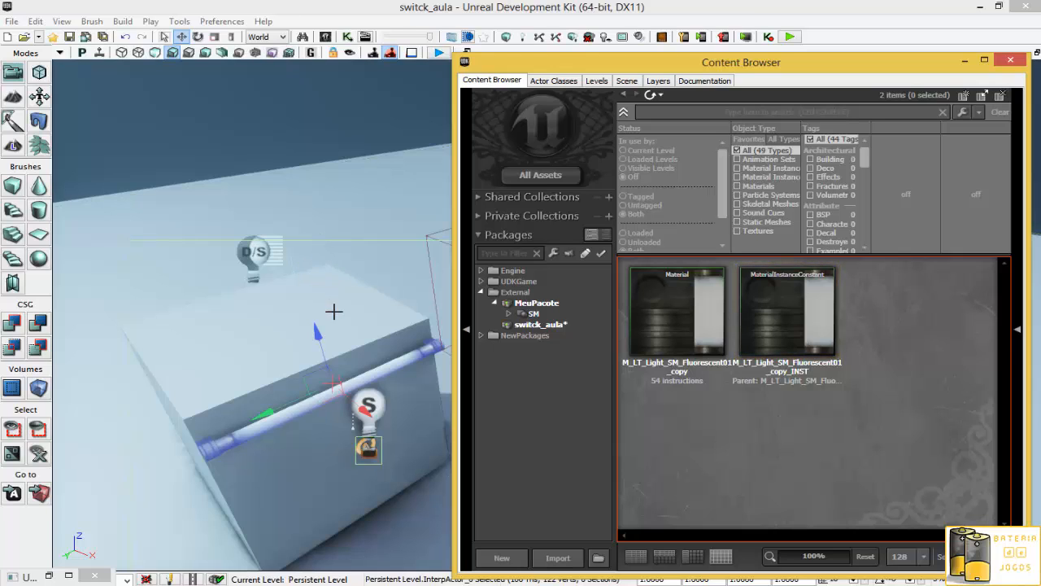
- Open Kismet and add a new Matinee node, arranging it with its Matinee Data variable
click(964, 60)
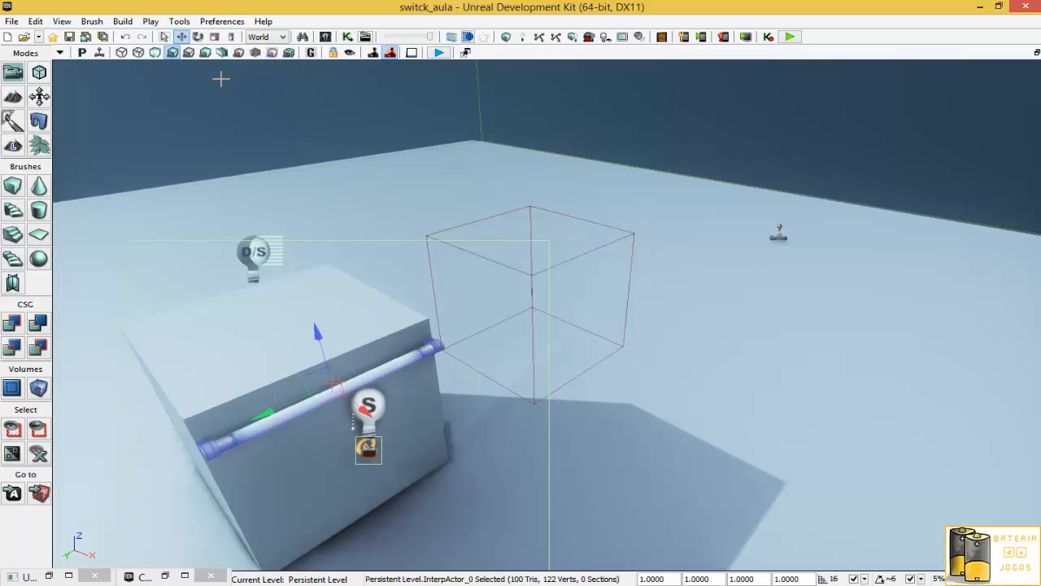
click(347, 37)
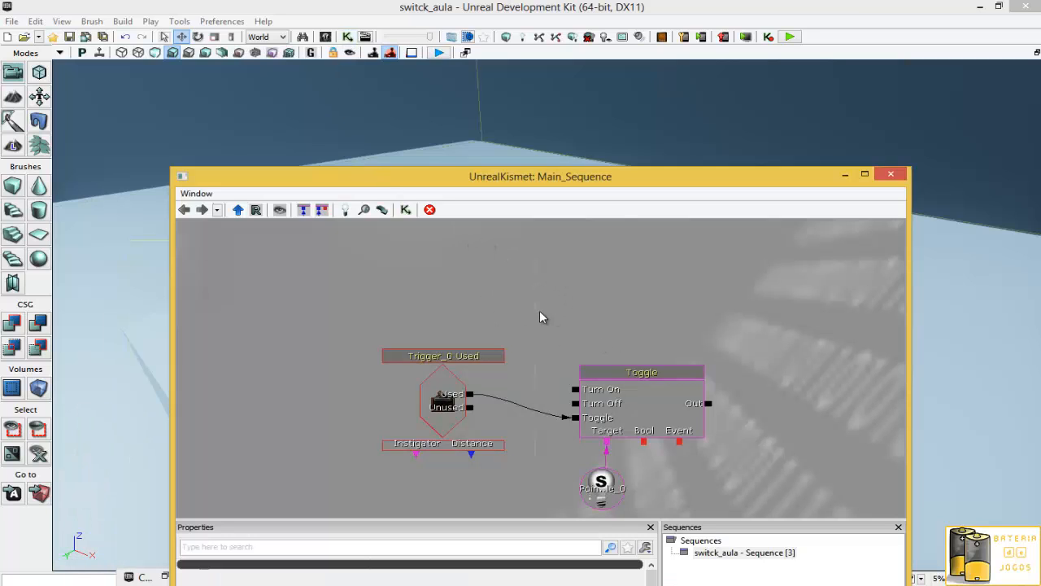
drag(477, 174, 683, 104)
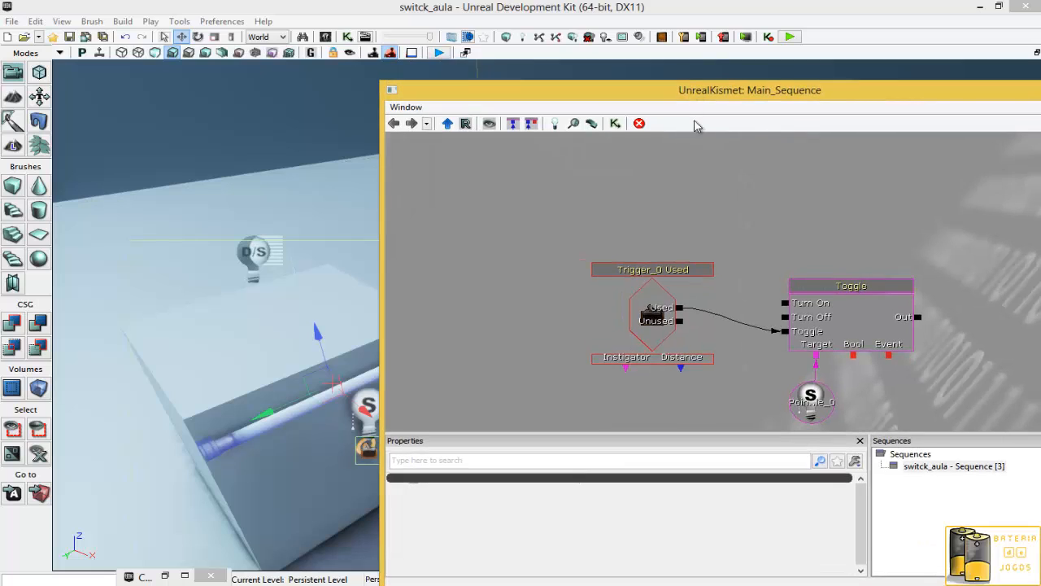
right_click(698, 191)
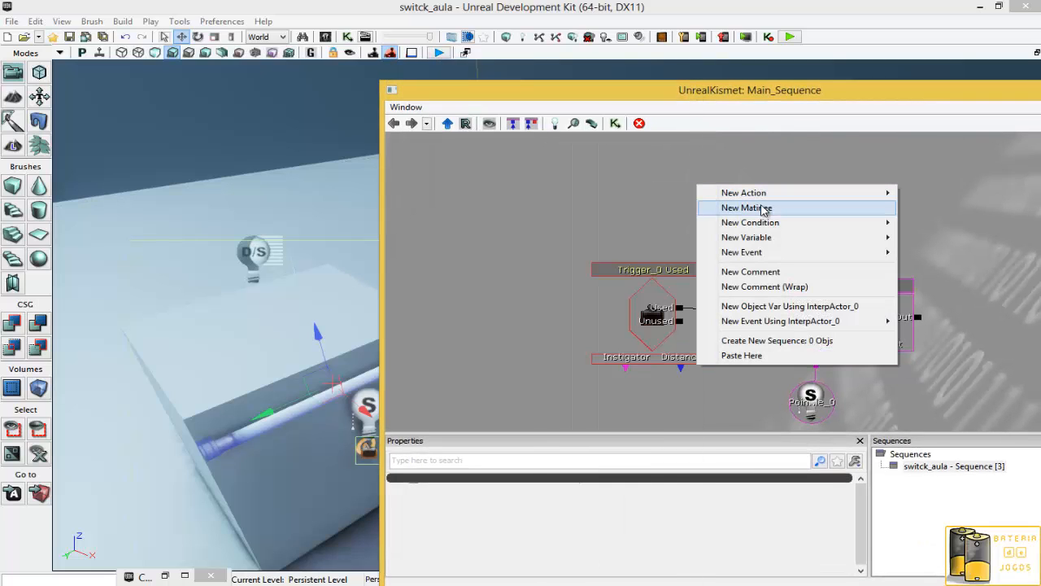
click(765, 208)
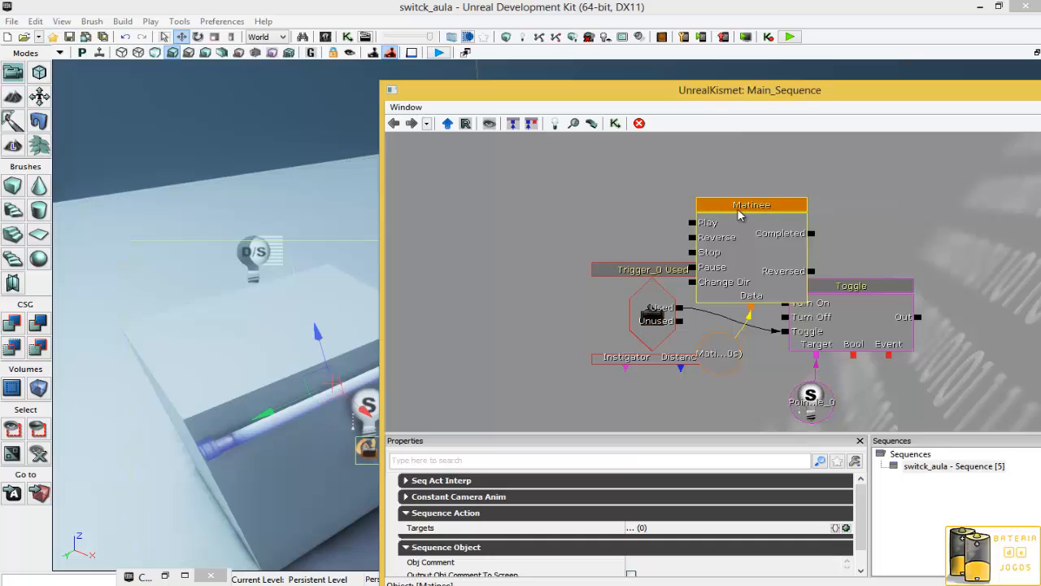
drag(757, 204, 927, 168)
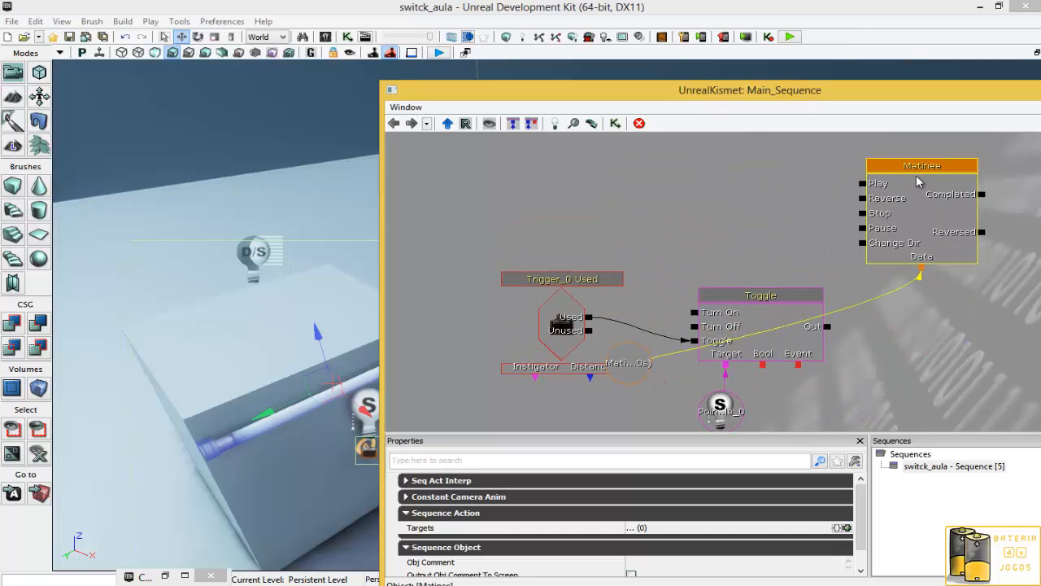
ctrl+drag(620, 367, 963, 308)
click(634, 373)
drag(891, 272, 797, 288)
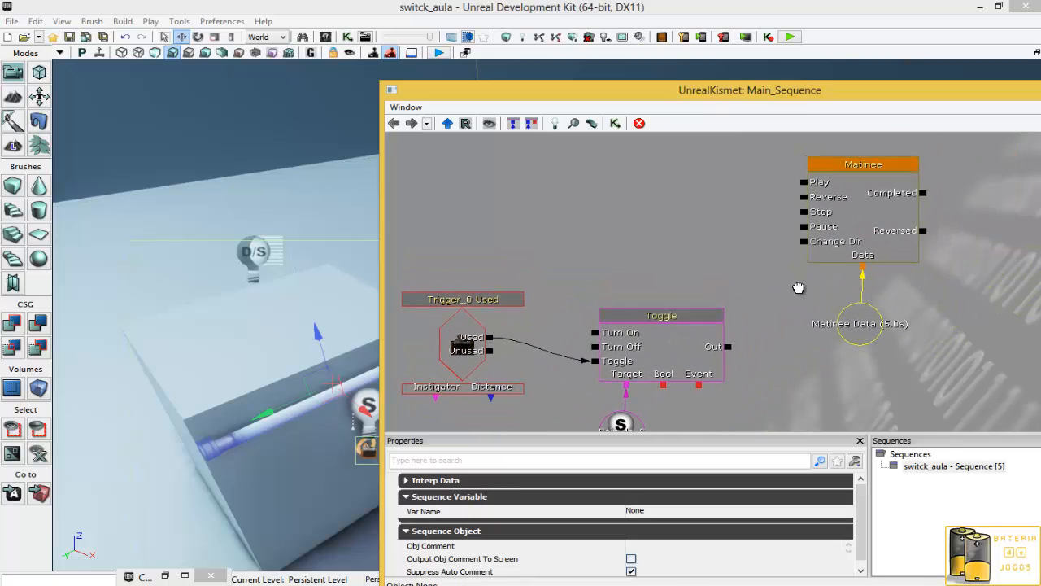
- Open the Matinee node in the Matinee editor, close it, and minimize Kismet
double_click(879, 166)
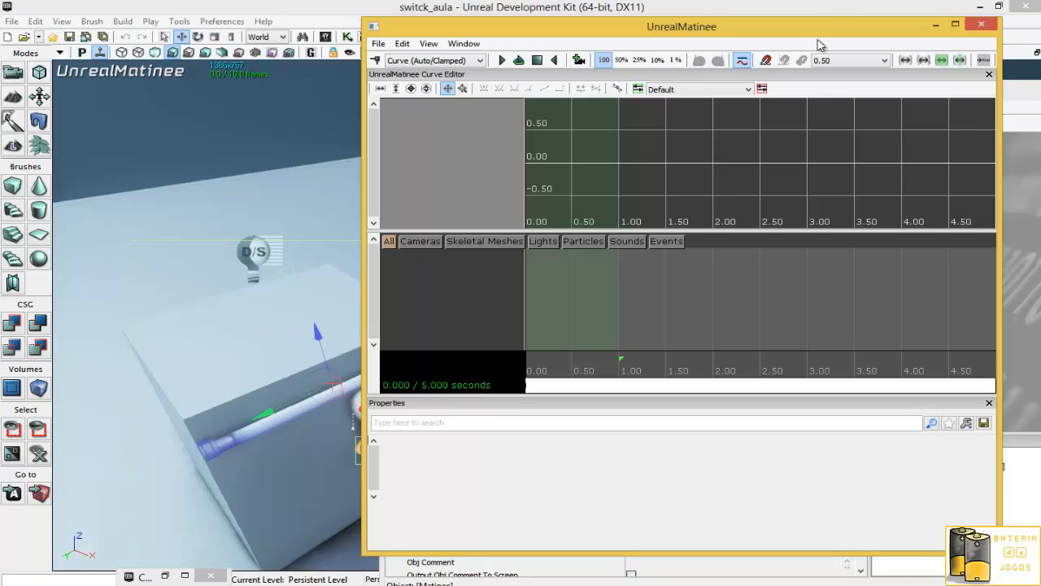
click(981, 25)
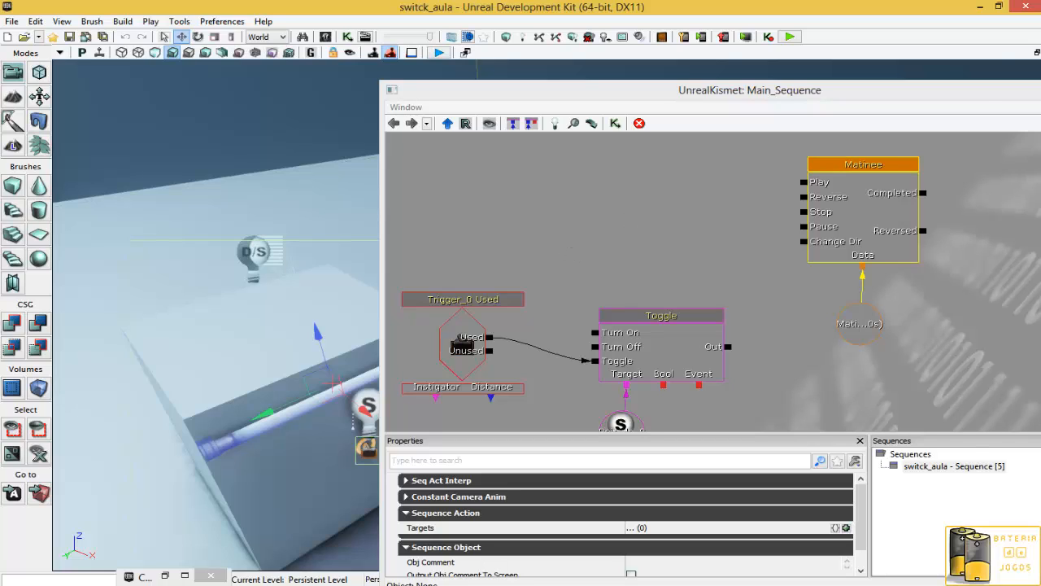
drag(978, 96, 718, 136)
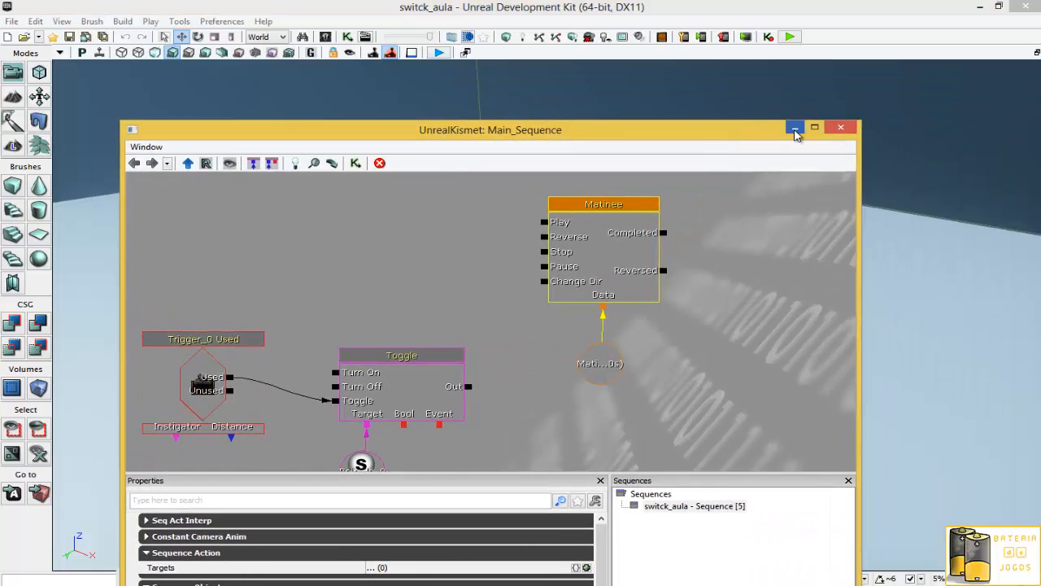
click(795, 130)
- Select the fluorescent tube actor and search the actor classes for material
click(569, 386)
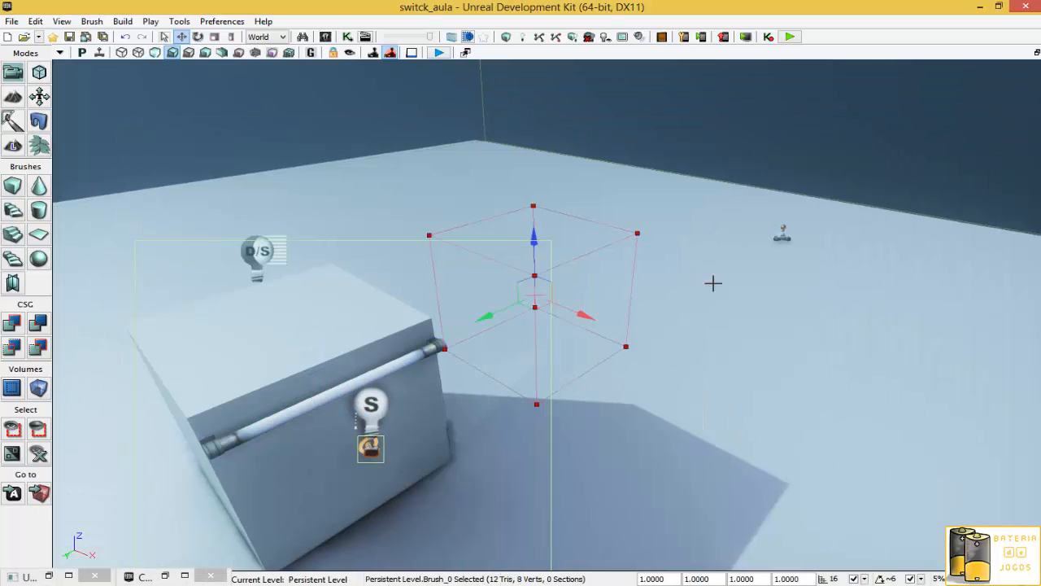
click(721, 131)
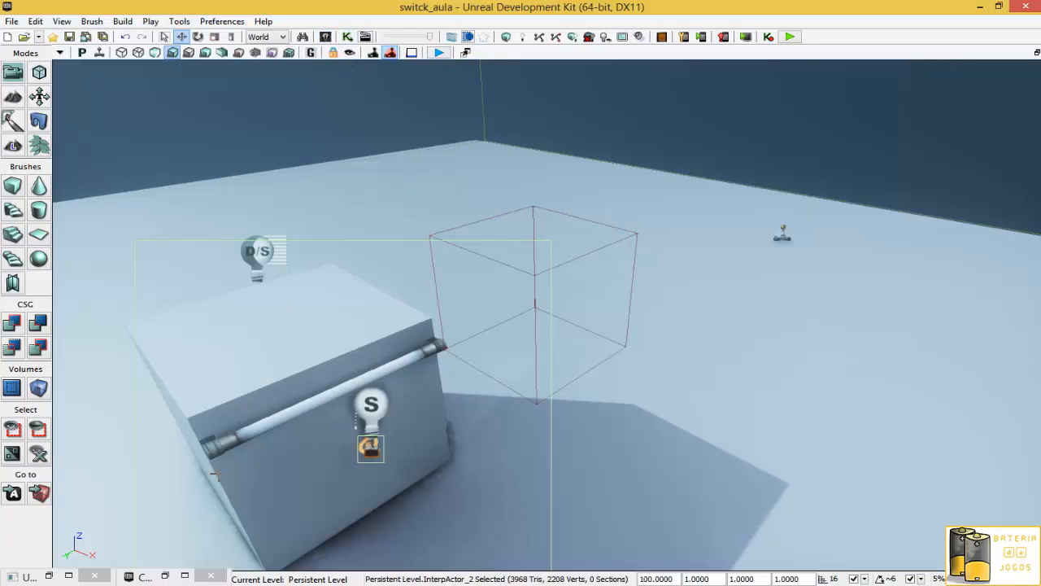
click(162, 576)
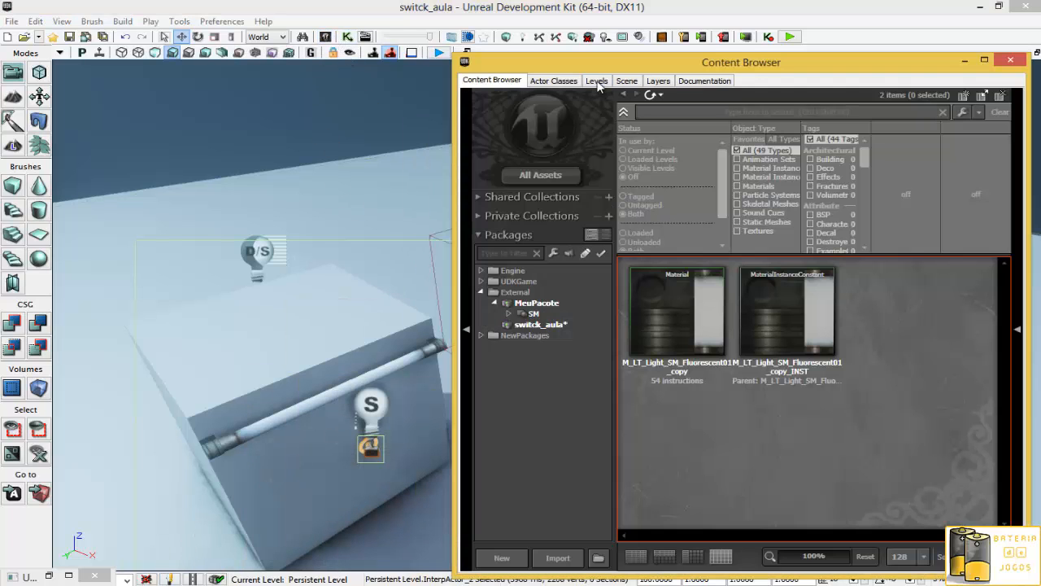
click(561, 82)
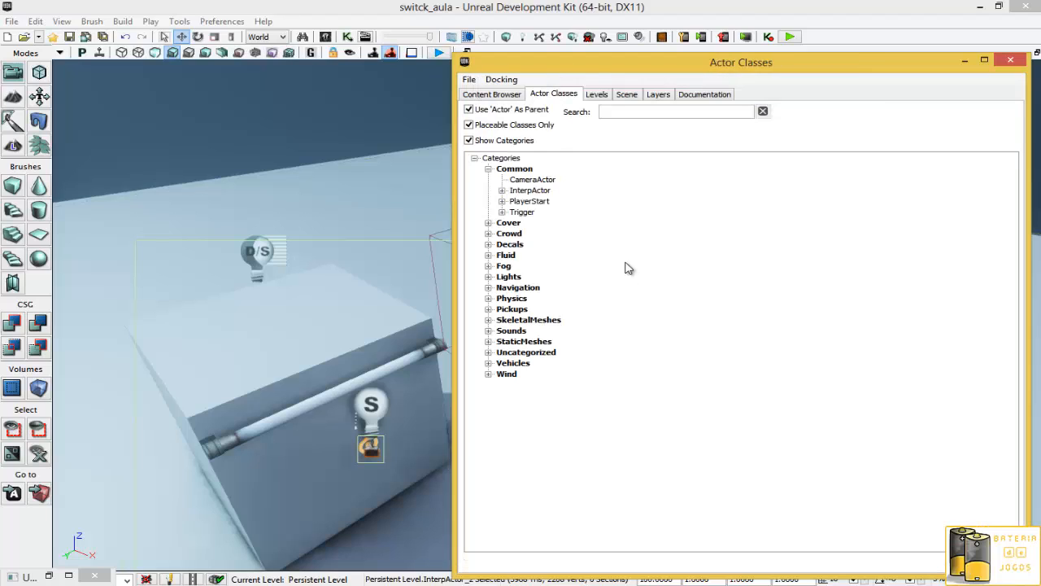
click(638, 111)
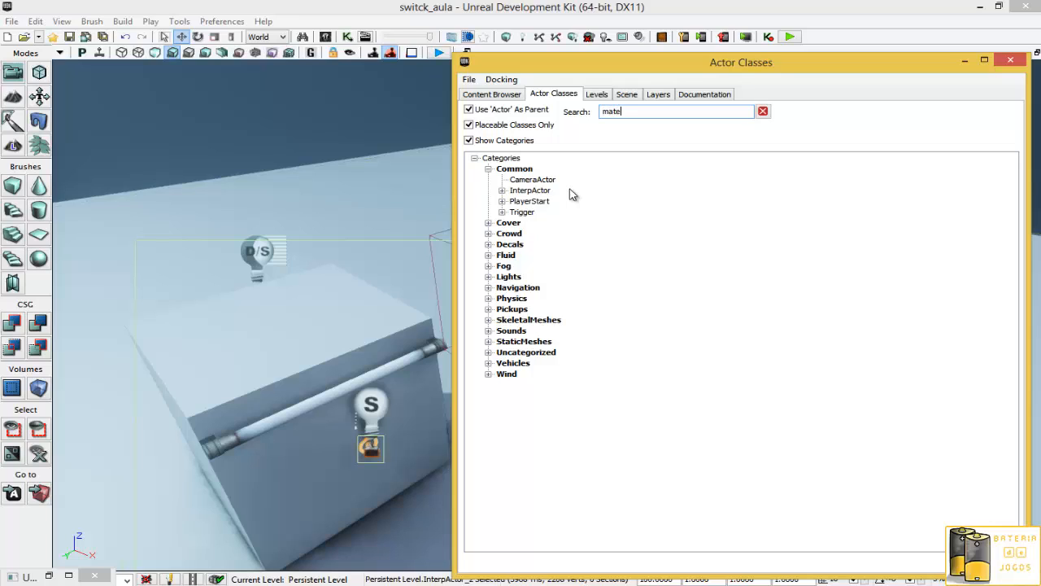
key(Return)
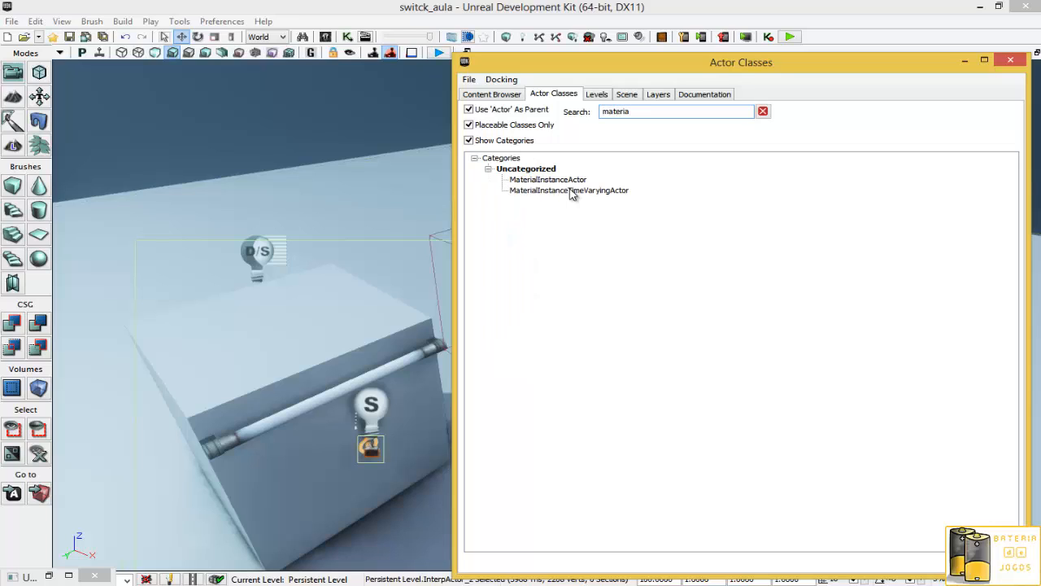
text(l)
click(491, 94)
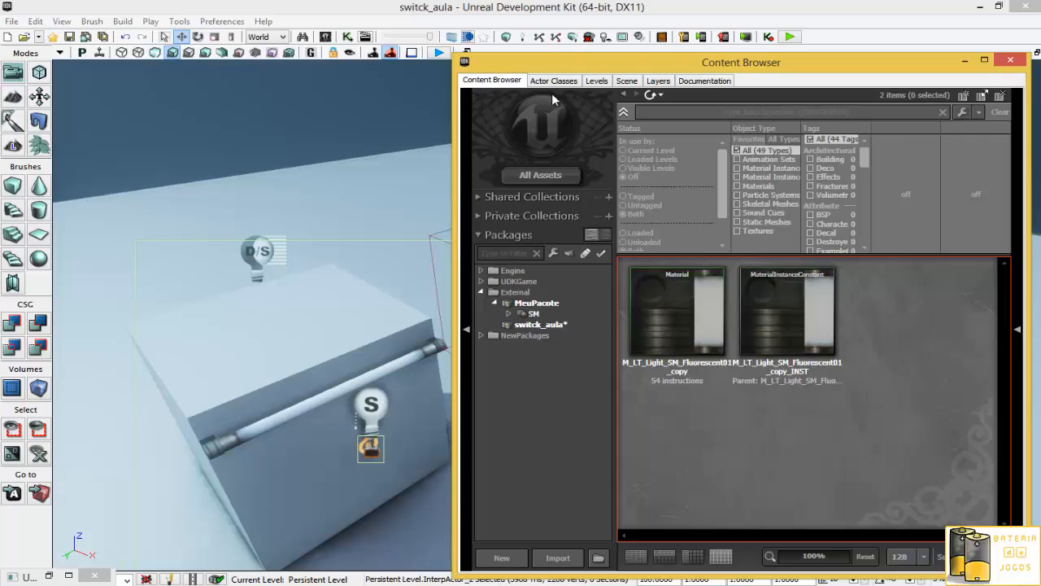
click(562, 80)
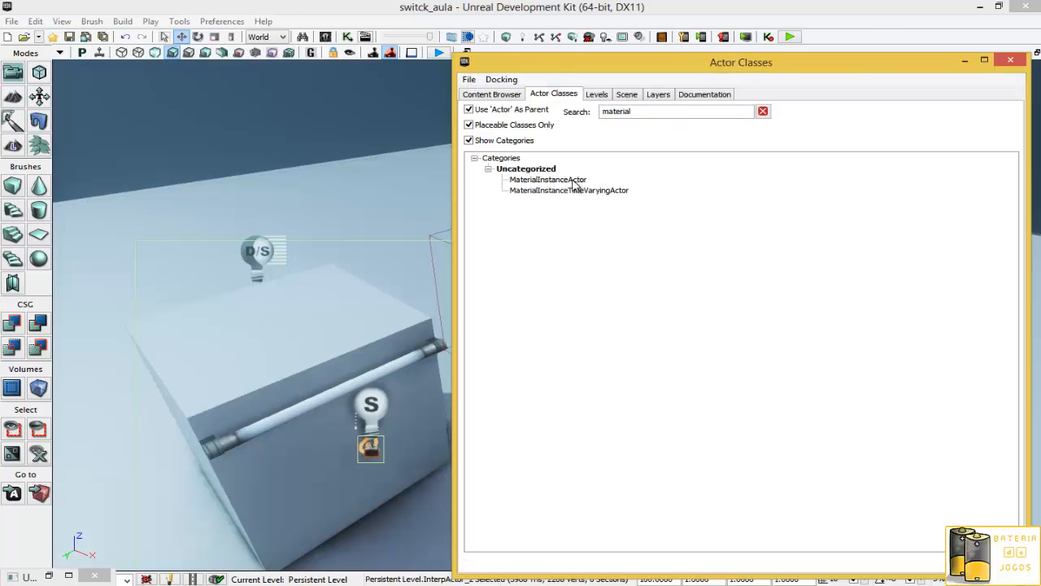
- Place a MaterialInstanceActor in the level beside the fluorescent tube and close the actor classes window
drag(574, 184, 319, 364)
drag(302, 303, 293, 224)
drag(300, 363, 393, 347)
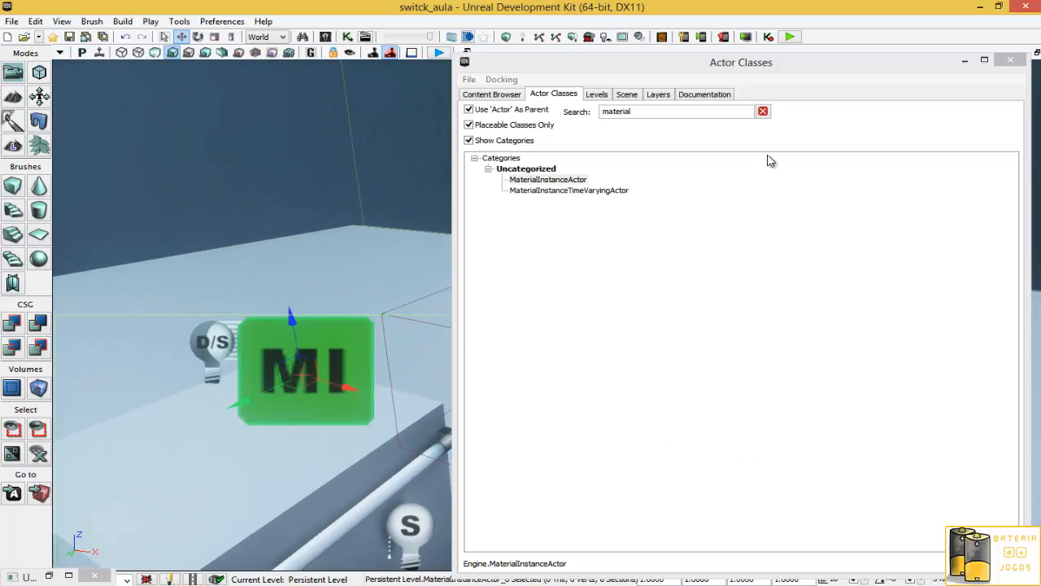
click(1010, 60)
drag(600, 309, 480, 316)
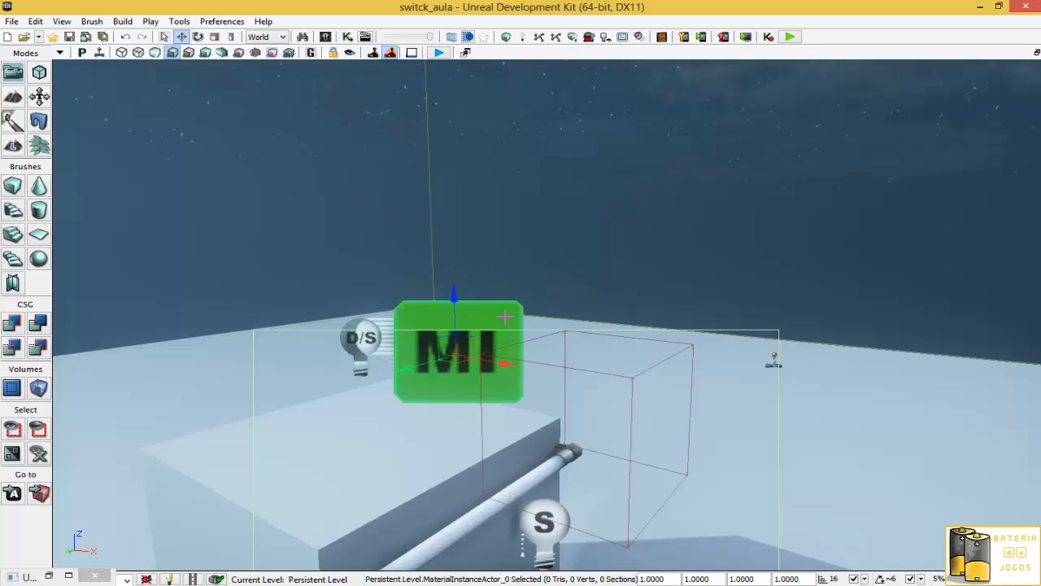
- Open the Matinee node from Kismet and add a new empty group named lampada
click(348, 37)
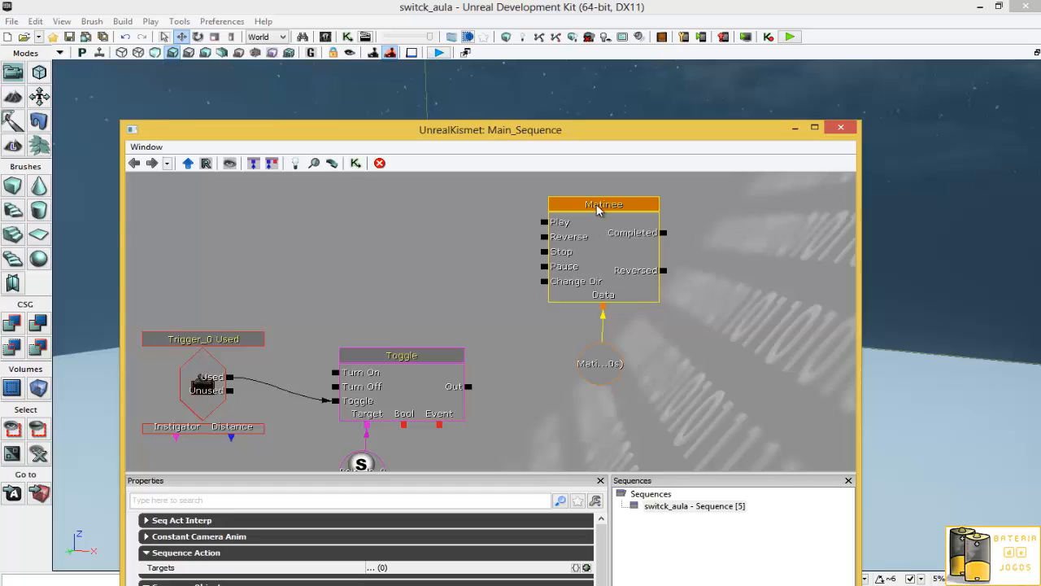
double_click(601, 210)
right_click(450, 284)
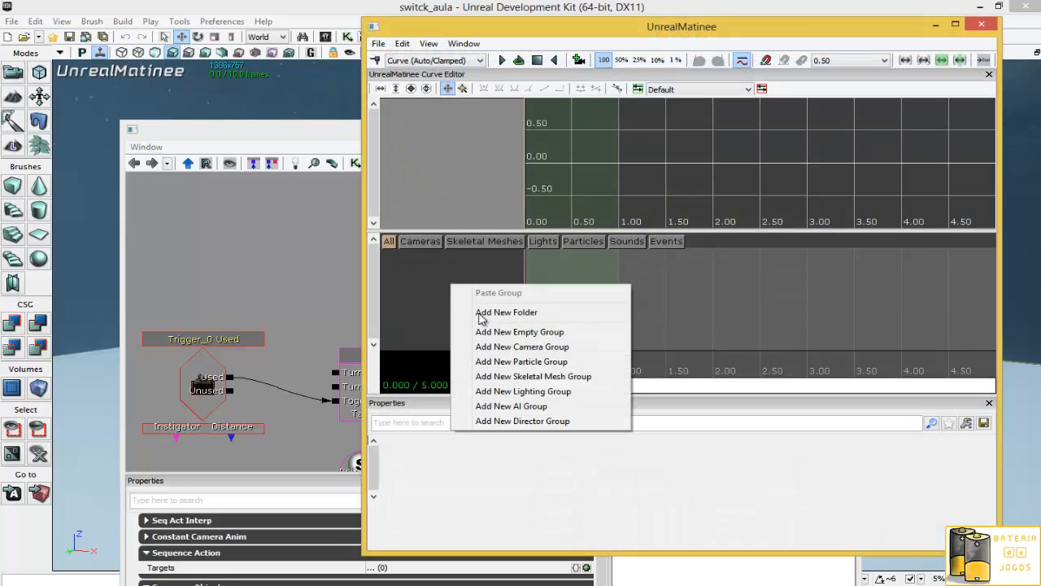
click(501, 332)
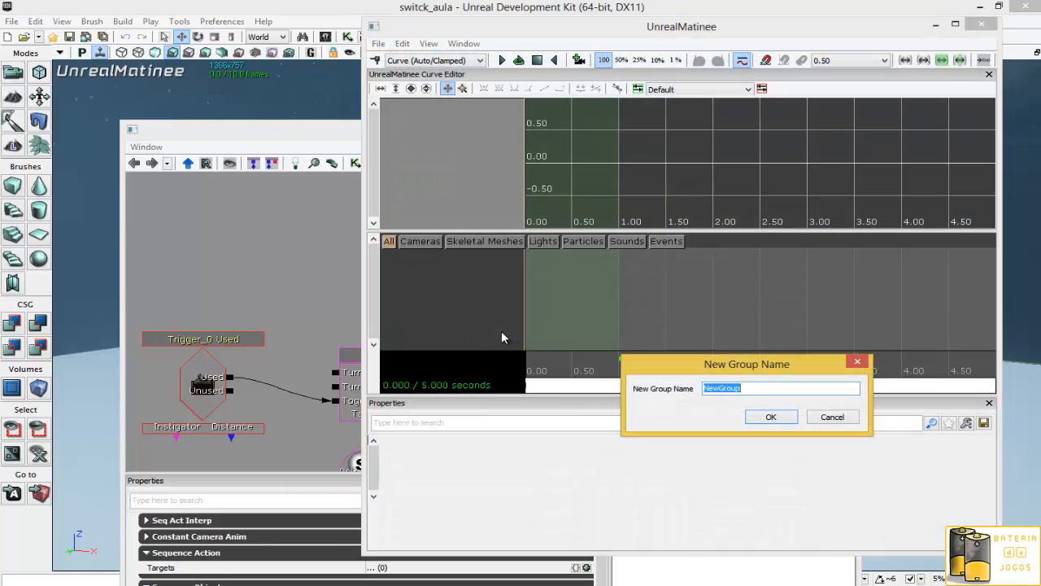
text(lampada)
key(Return)
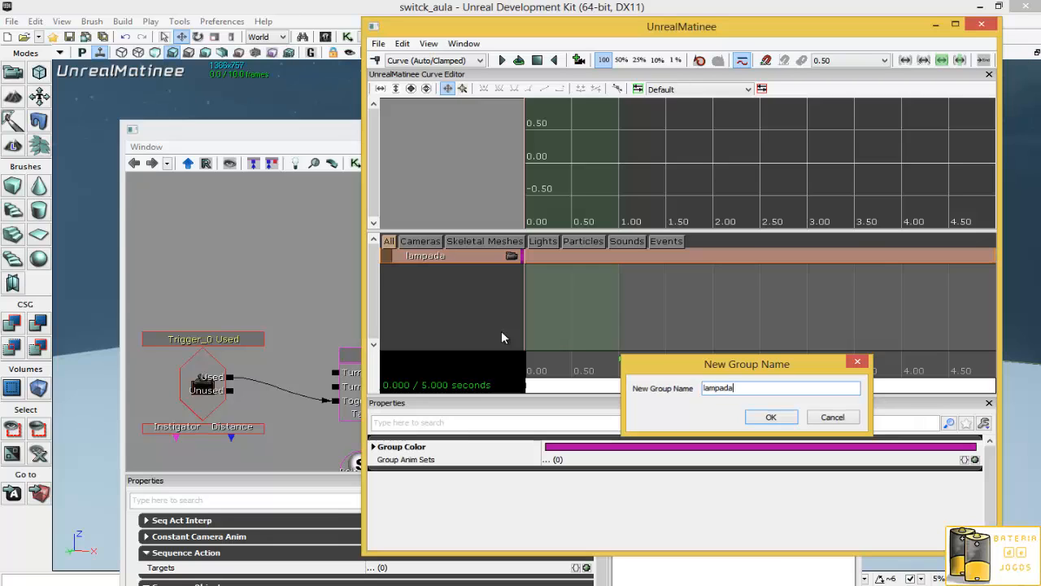
- Reposition the MaterialInstanceActor variable linked to the Matinee's lampada connector, then minimize Kismet
click(289, 131)
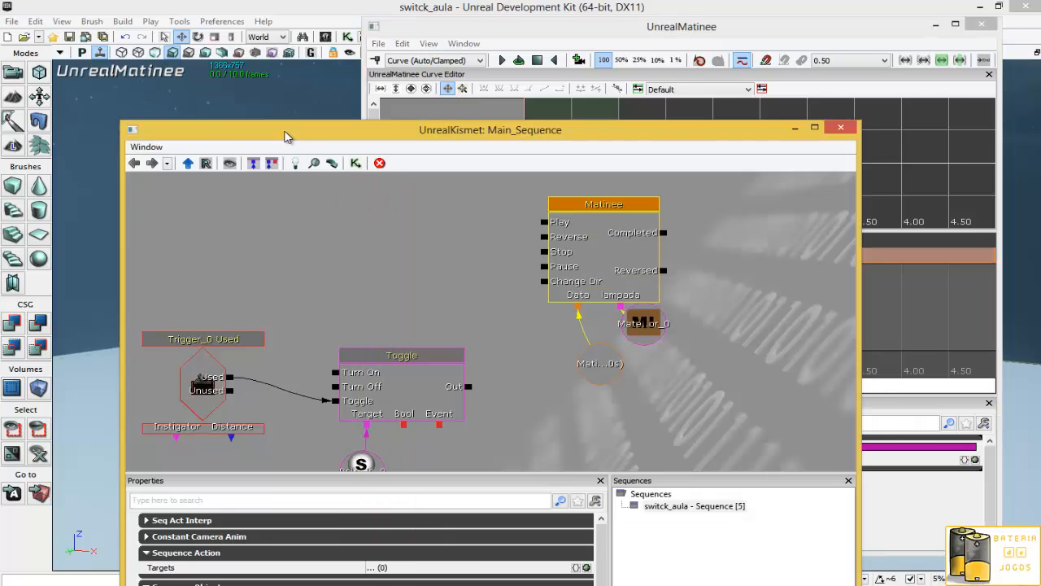
click(652, 330)
drag(655, 333, 676, 356)
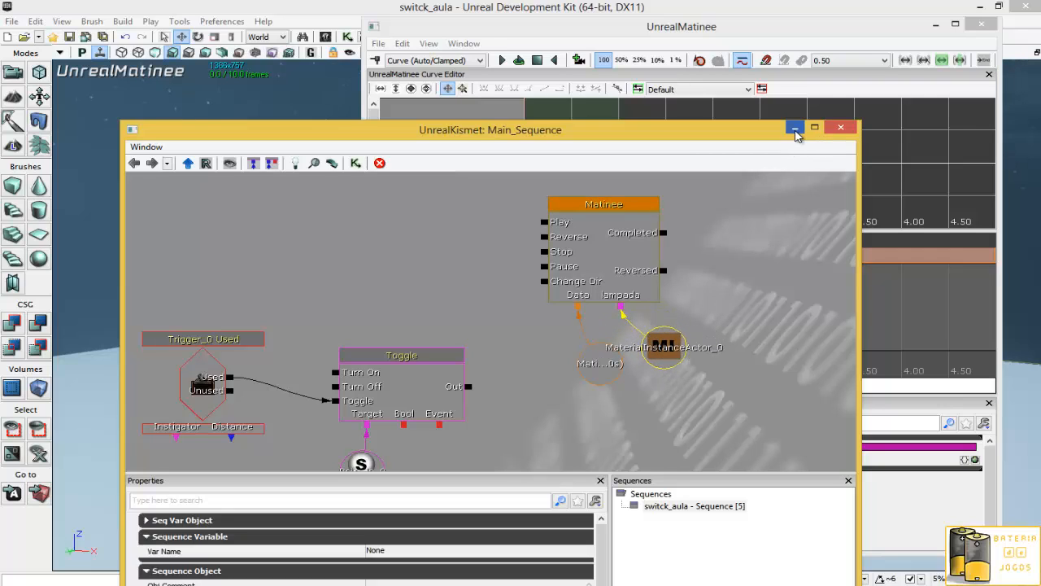
click(795, 127)
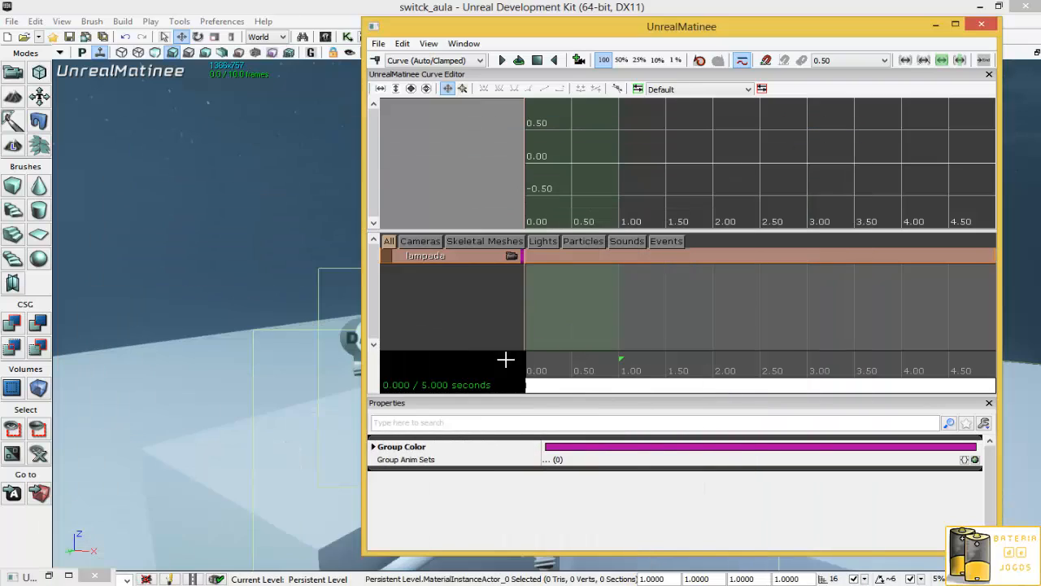
- Add a Float Material Param track to the lampada group
right_click(431, 256)
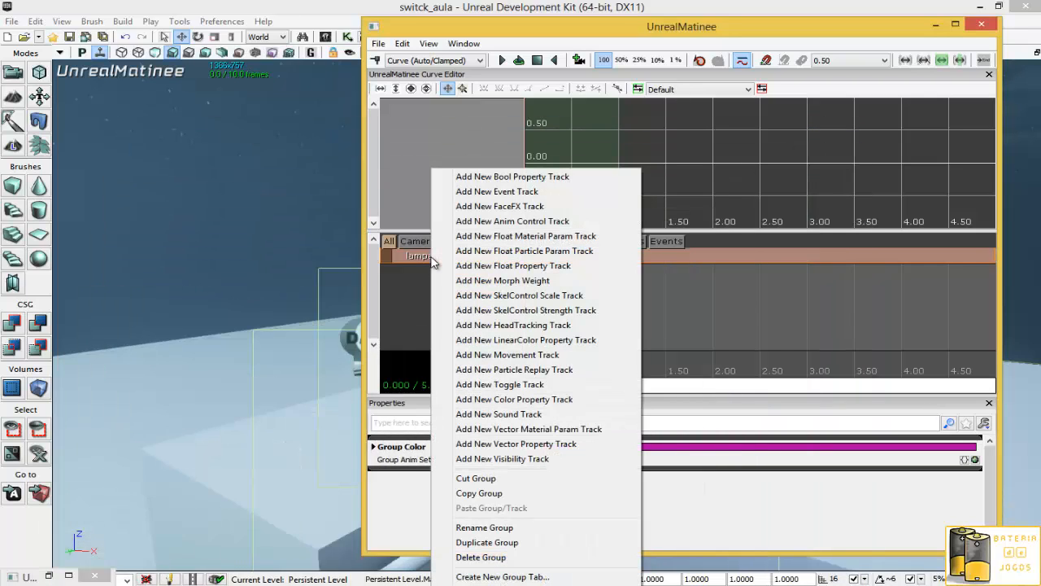
click(519, 236)
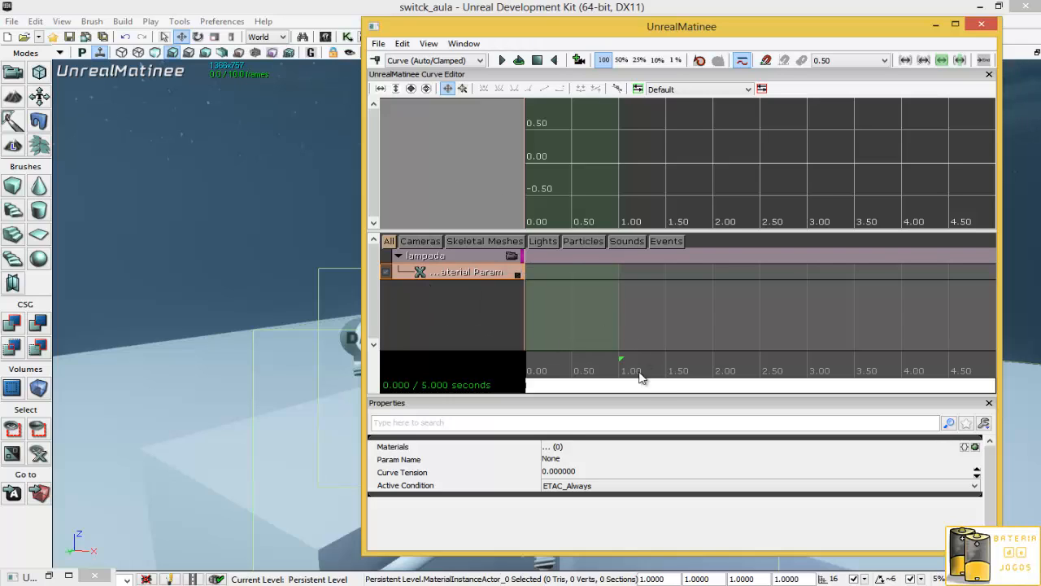
mouse_move(657, 386)
mouse_down()
mouse_move(605, 388)
mouse_move(708, 391)
mouse_up()
drag(944, 350, 570, 366)
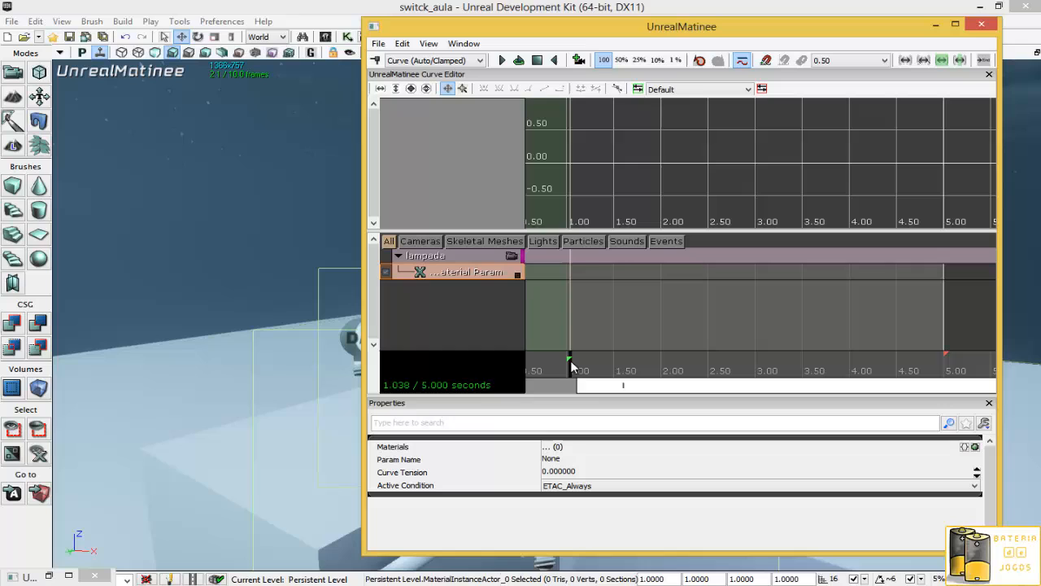
- Open the fluorescent material instance to check its scalar parameter name, then close it and the content browser
click(50, 576)
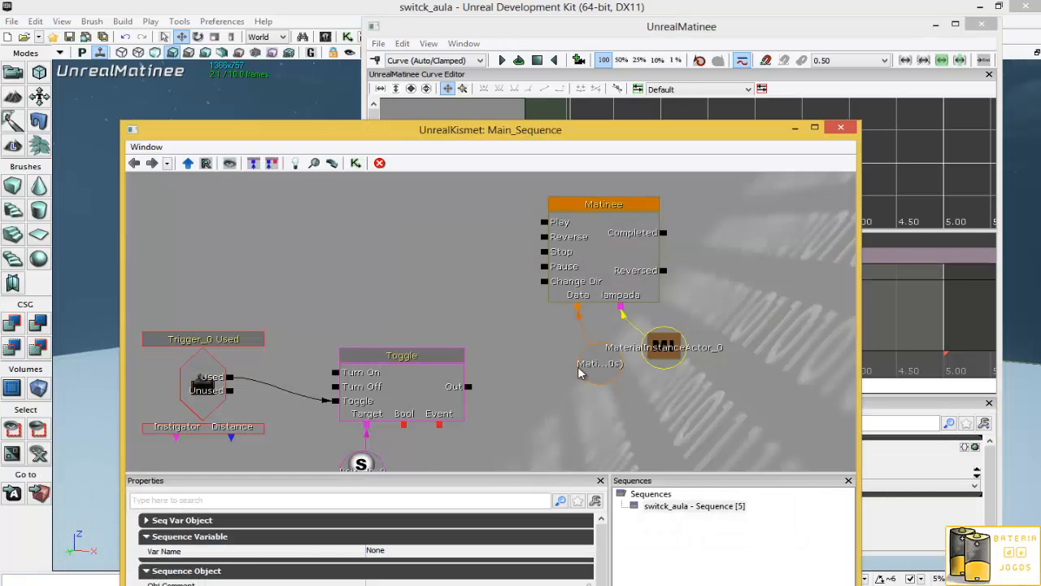
click(325, 36)
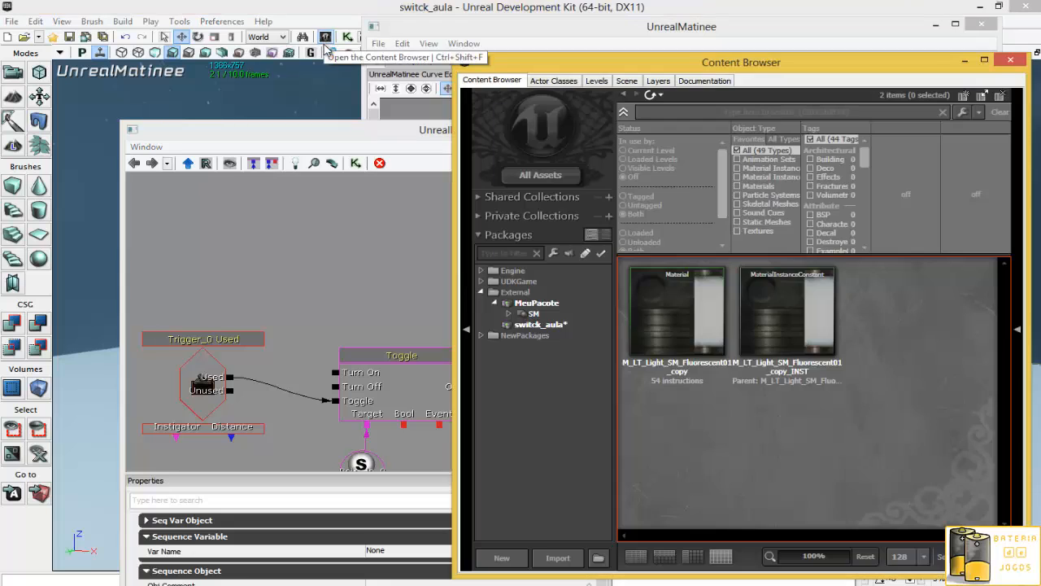
click(800, 345)
double_click(800, 345)
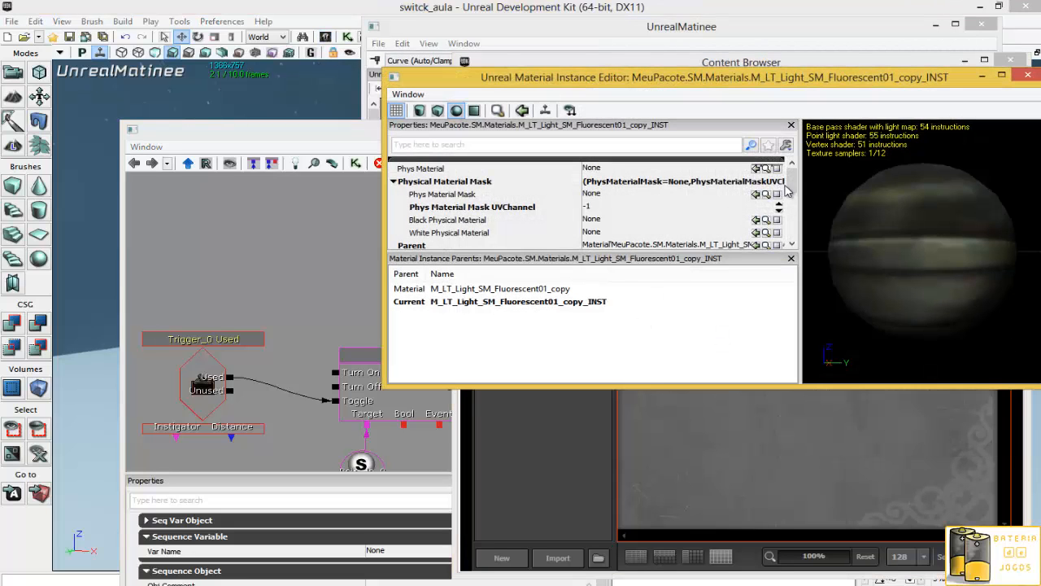
drag(792, 194, 794, 218)
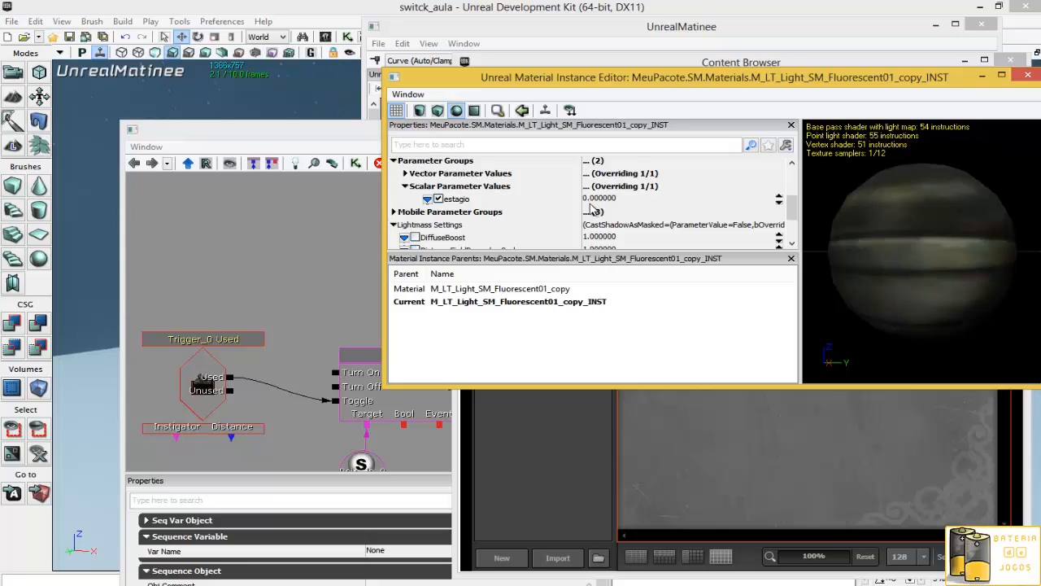
click(1028, 74)
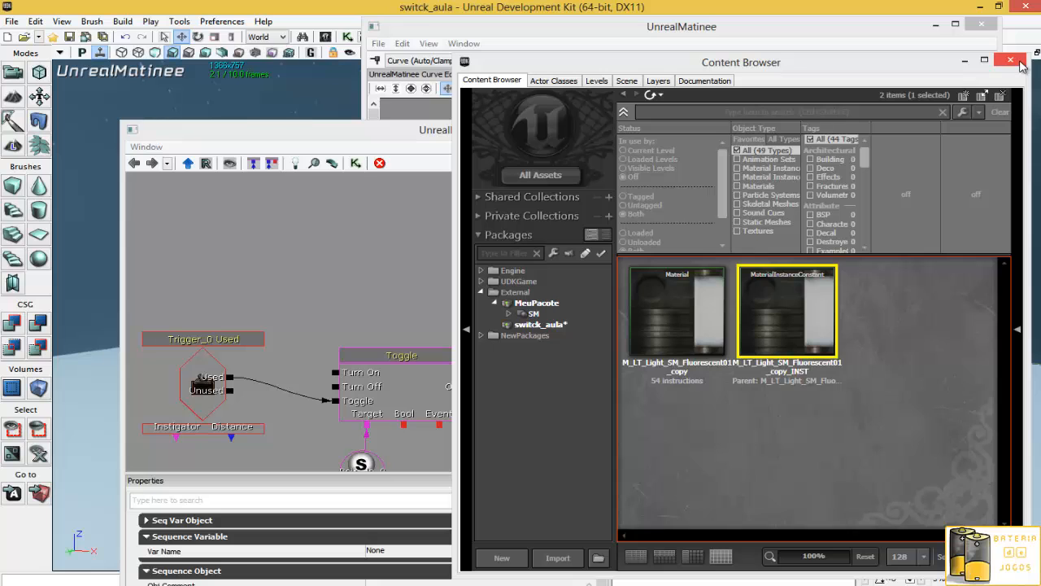
click(1011, 61)
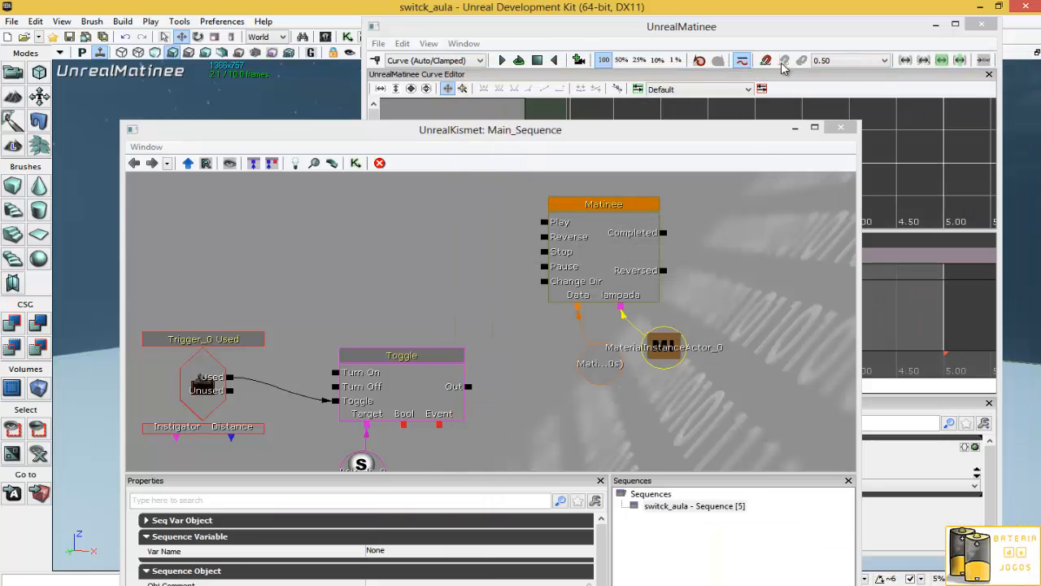
- Shorten the Matinee sequence length to about 0.25 seconds
click(796, 41)
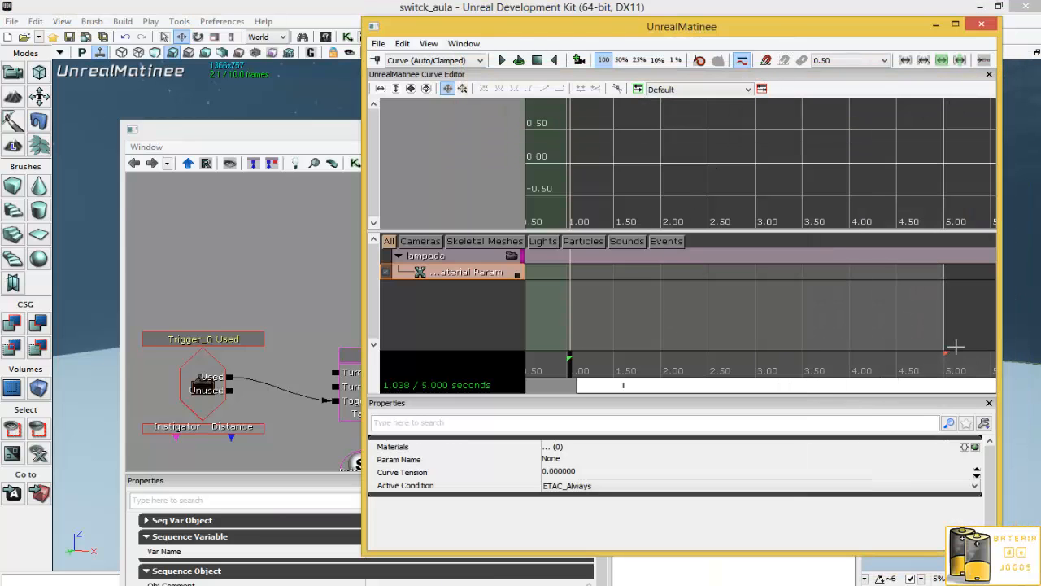
drag(947, 358, 529, 365)
drag(960, 394, 529, 396)
mouse_move(602, 391)
mouse_down()
mouse_move(639, 375)
mouse_move(587, 353)
mouse_up()
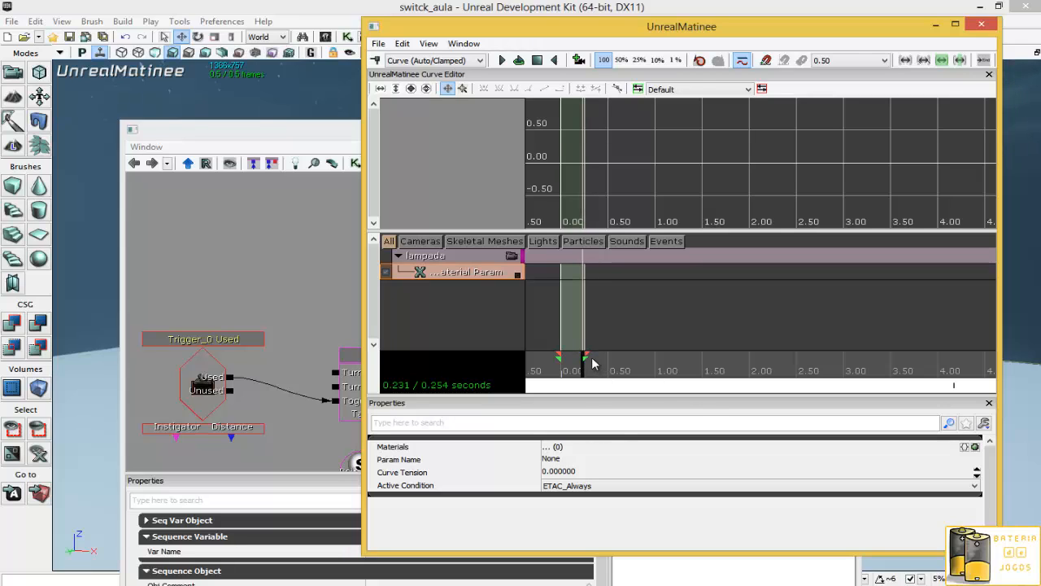
- Add keyframes on the material param track and select the first one
mouse_move(584, 372)
mouse_down()
mouse_move(537, 380)
mouse_move(603, 374)
mouse_up()
key(Return)
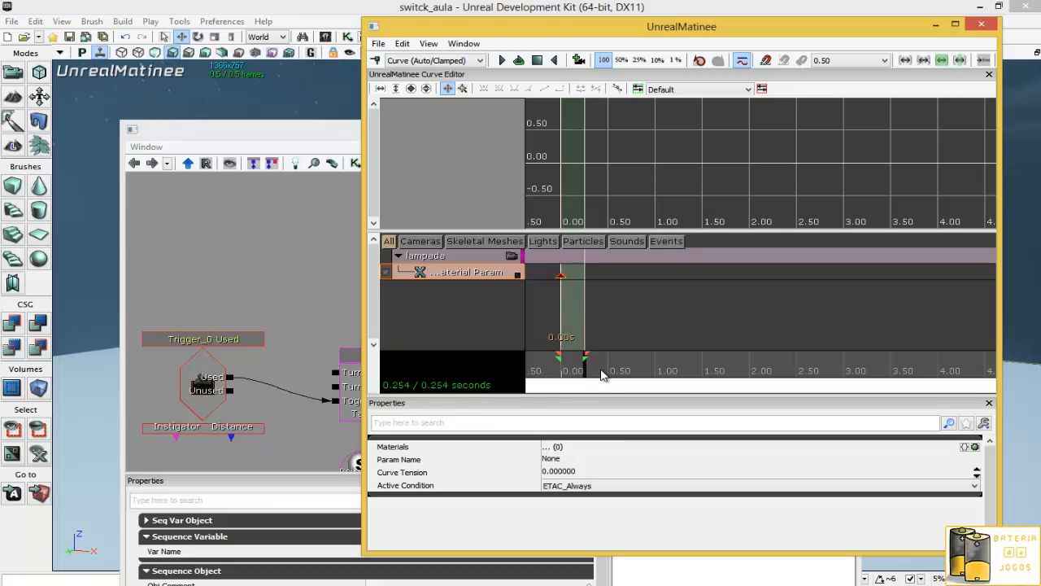
key(Return)
click(560, 275)
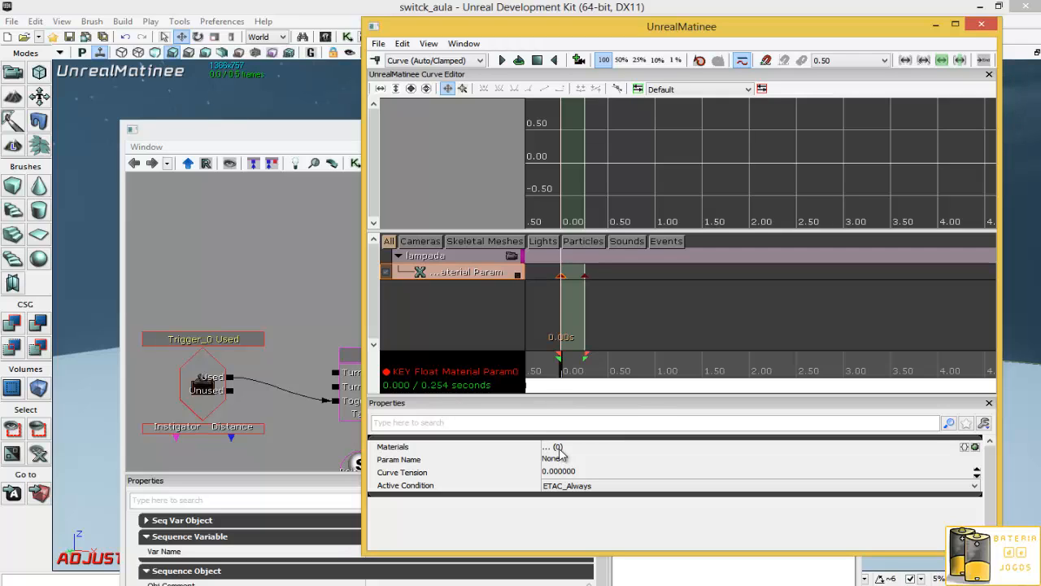
mouse_move(558, 448)
- Assign the fluorescent material instance to the MaterialInstanceActor's Mat Inst property
click(981, 24)
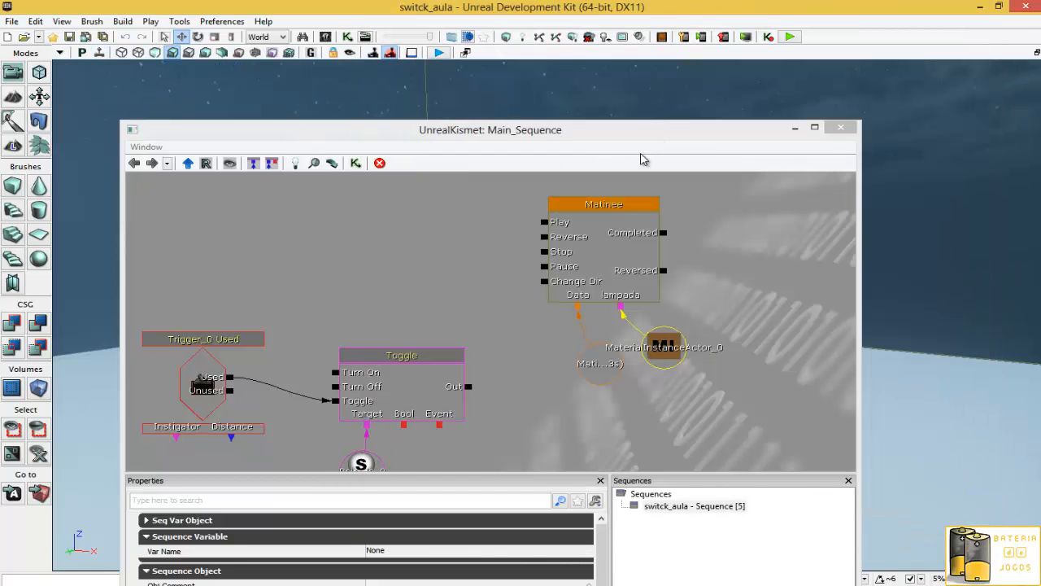
click(841, 127)
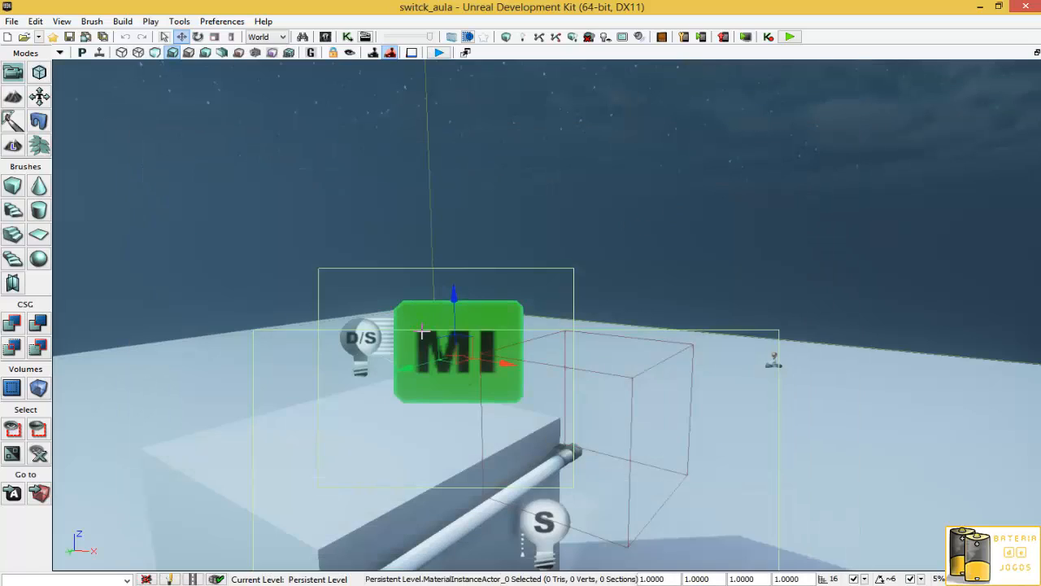
double_click(506, 312)
click(539, 246)
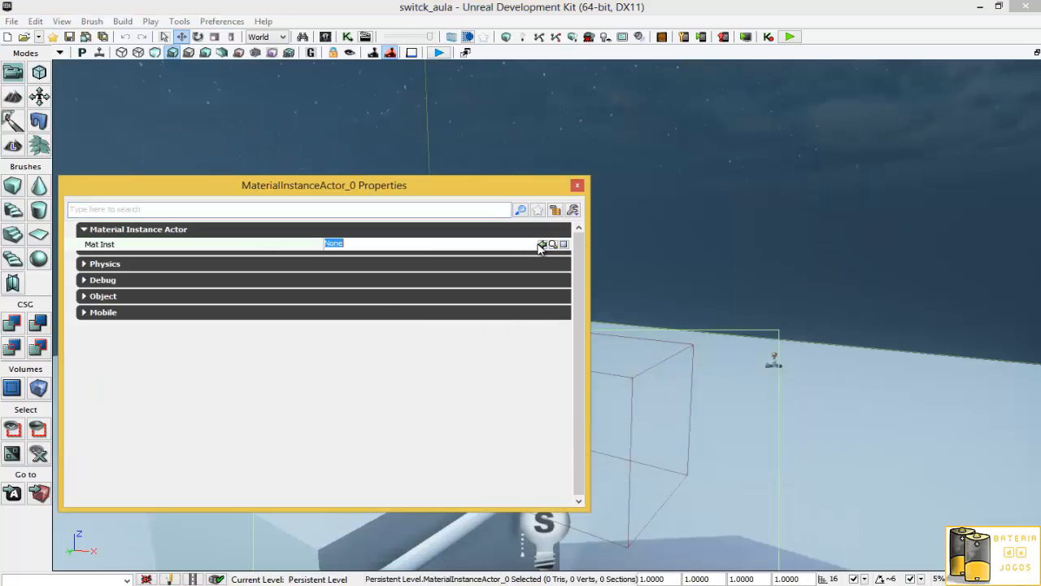
click(541, 244)
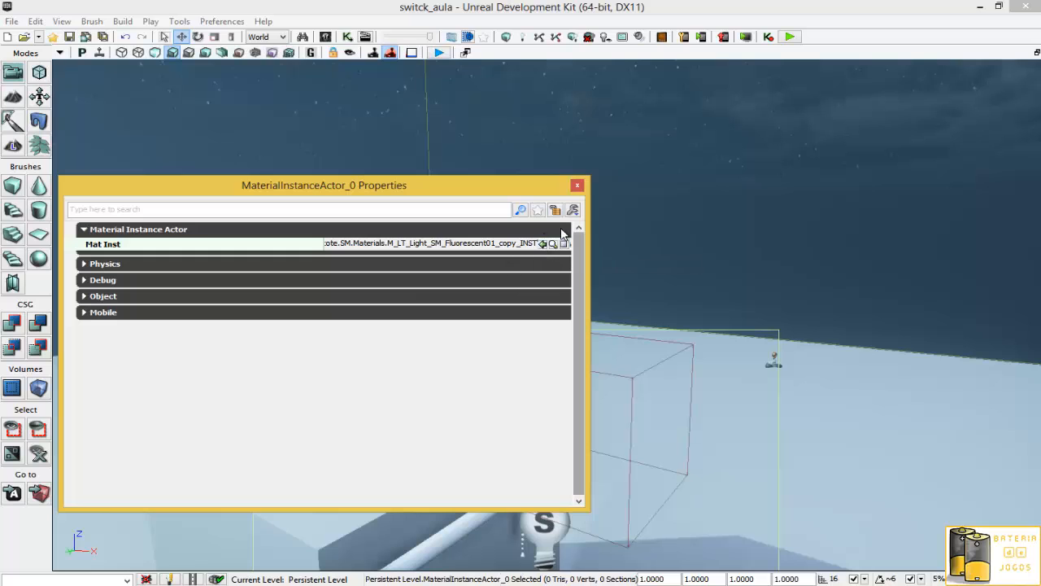
click(577, 185)
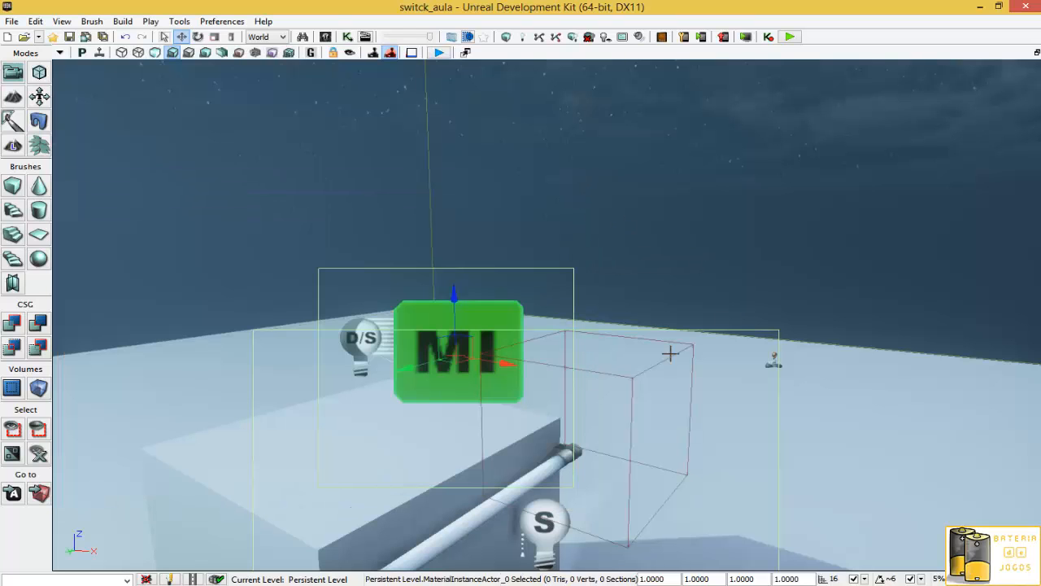
- Reopen Matinee and add a key at the start of the material param track
click(348, 36)
double_click(631, 269)
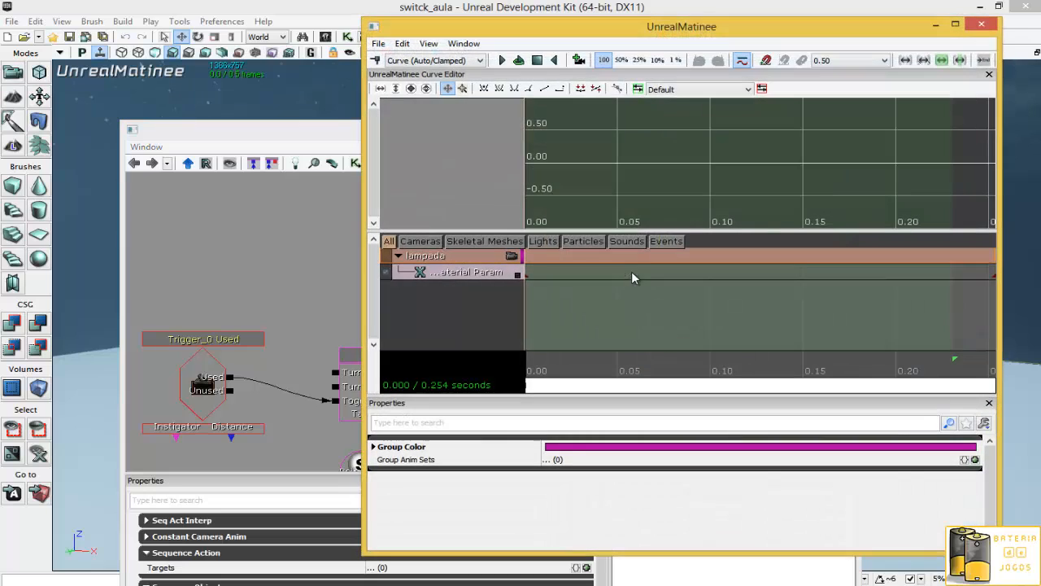
click(527, 275)
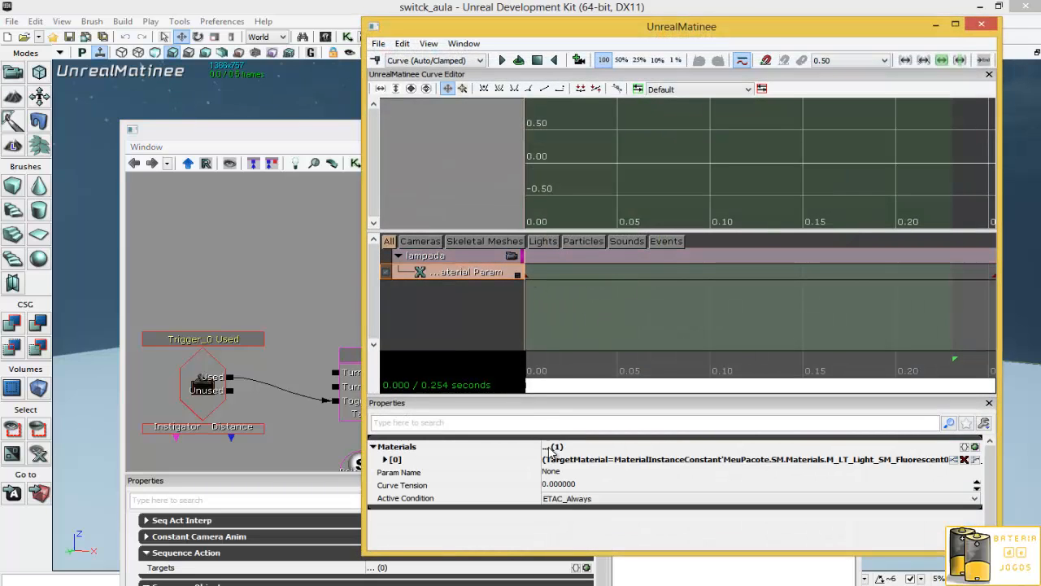
mouse_move(761, 395)
mouse_down()
mouse_move(495, 390)
mouse_move(756, 394)
mouse_move(745, 400)
mouse_up()
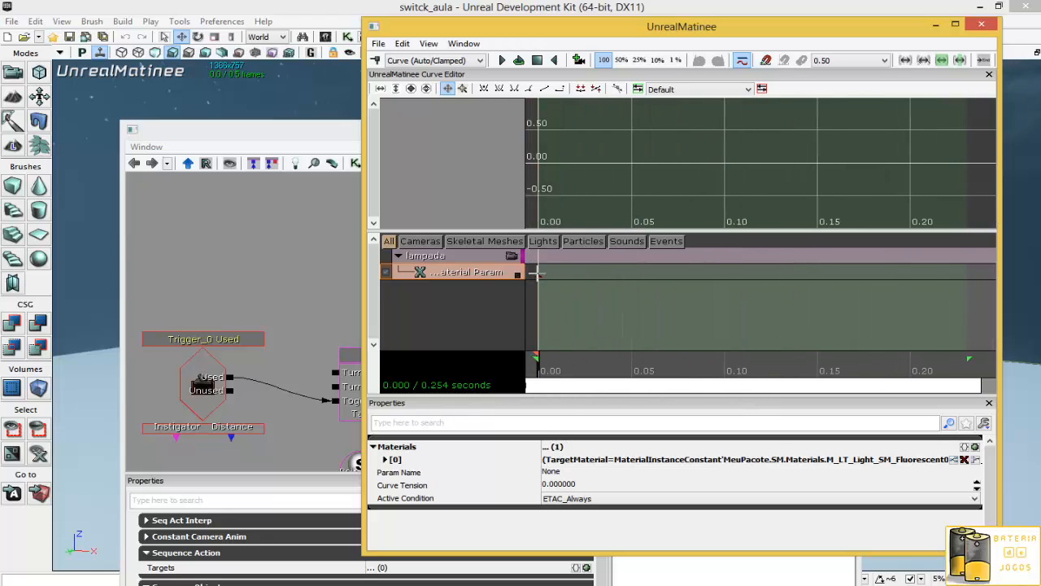
key(Return)
- Set the material param track's Param Name to estagio
click(574, 472)
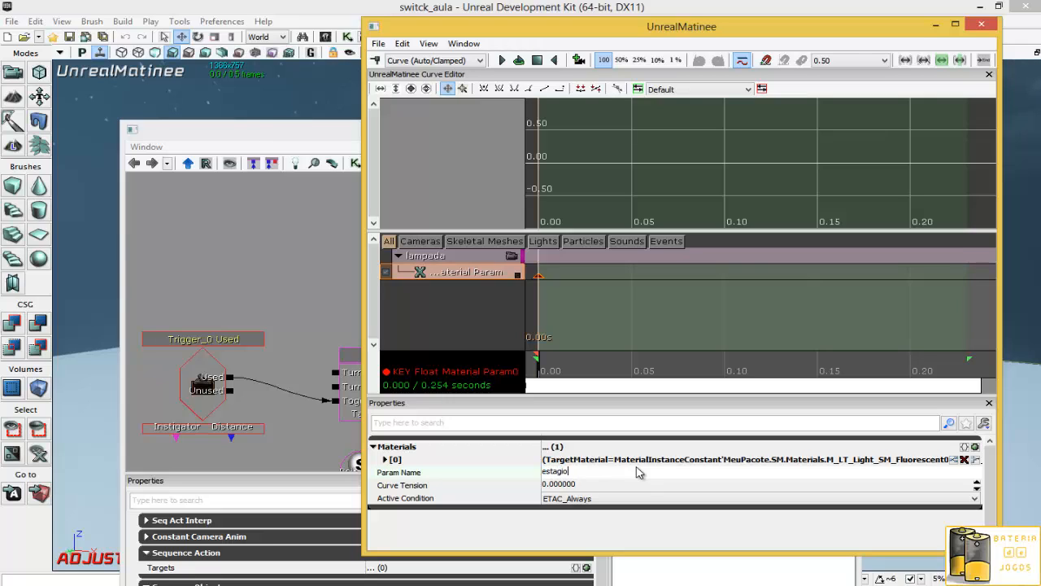
text(estagio)
key(Return)
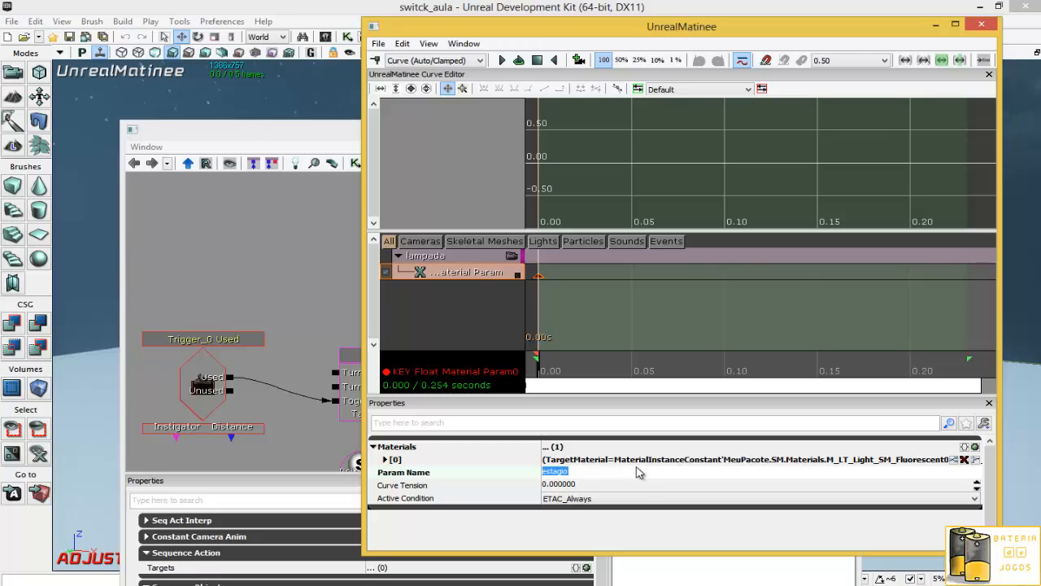
- Set the start key's value to 0 and minimize Kismet
right_click(539, 277)
click(567, 295)
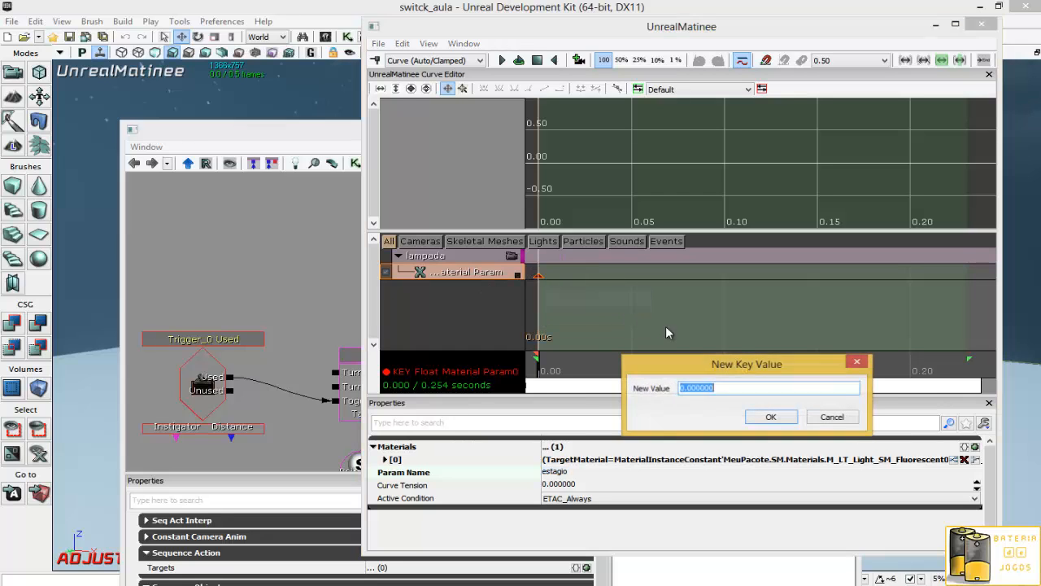
click(771, 418)
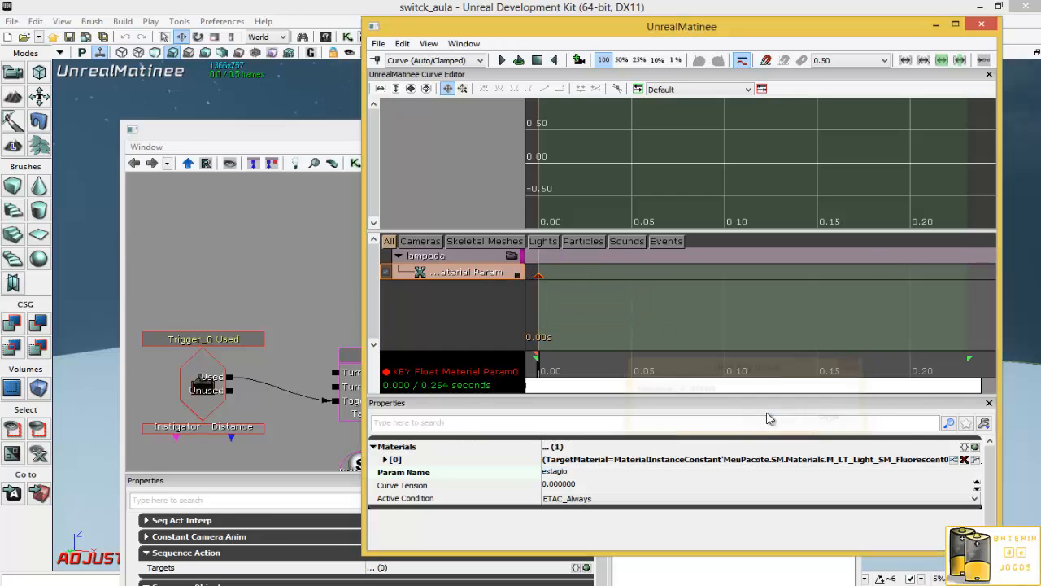
click(294, 142)
click(800, 128)
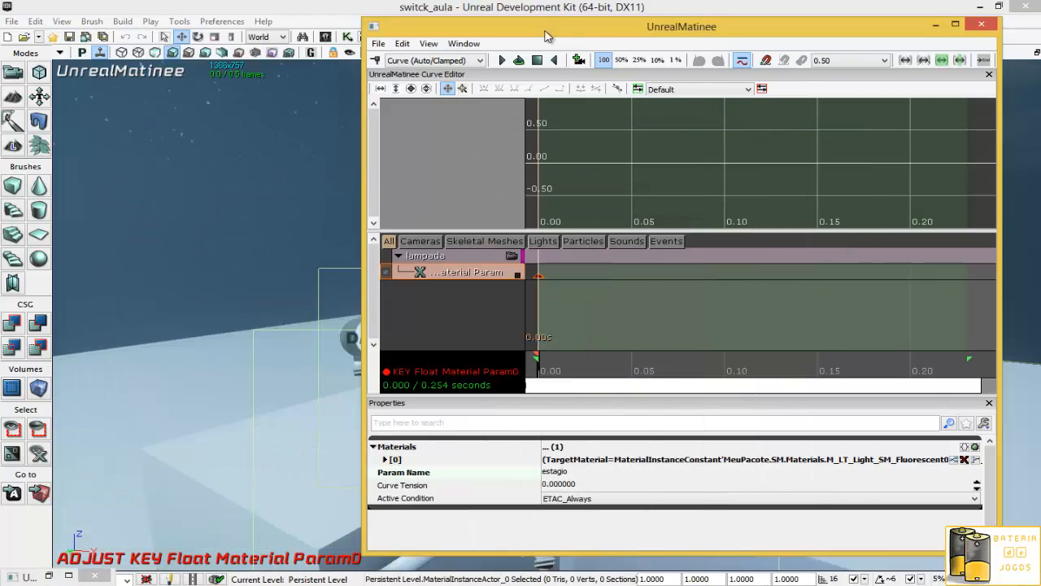
- Select the key at the end of the material param track, at about 0.25 s, and set its value to 1
drag(613, 35, 759, 97)
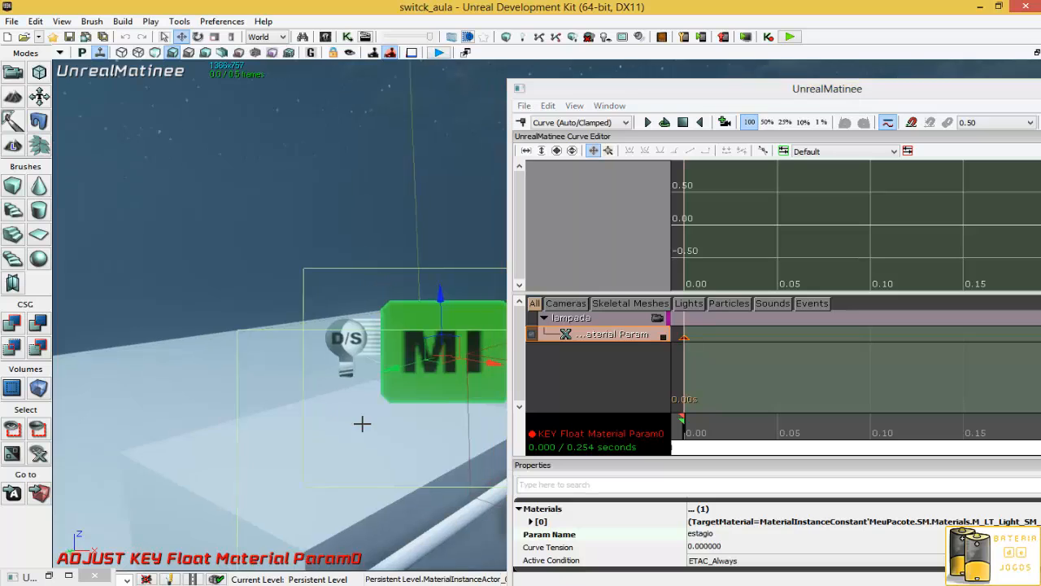
drag(362, 423, 435, 521)
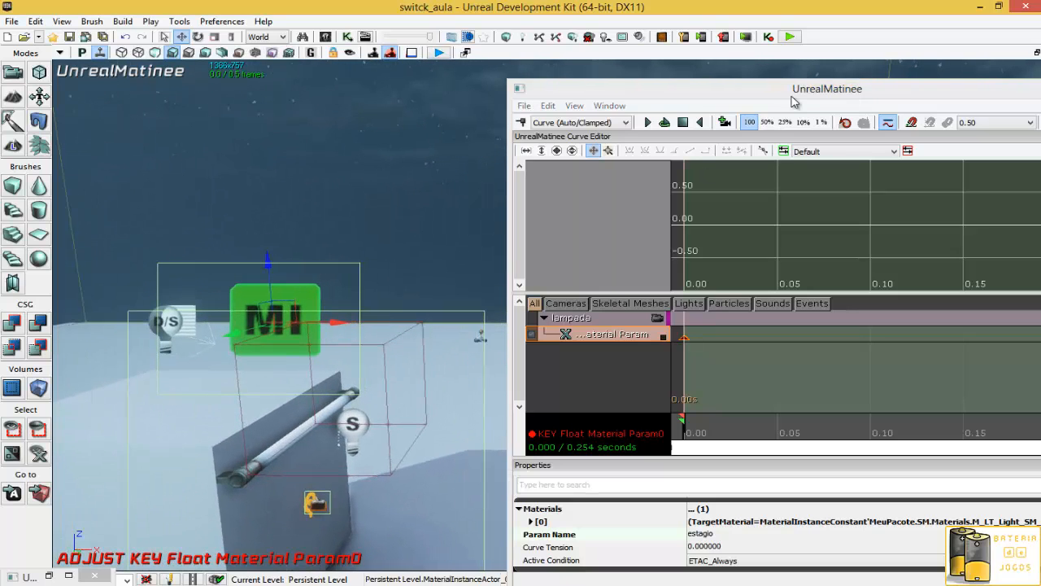
drag(794, 101, 678, 92)
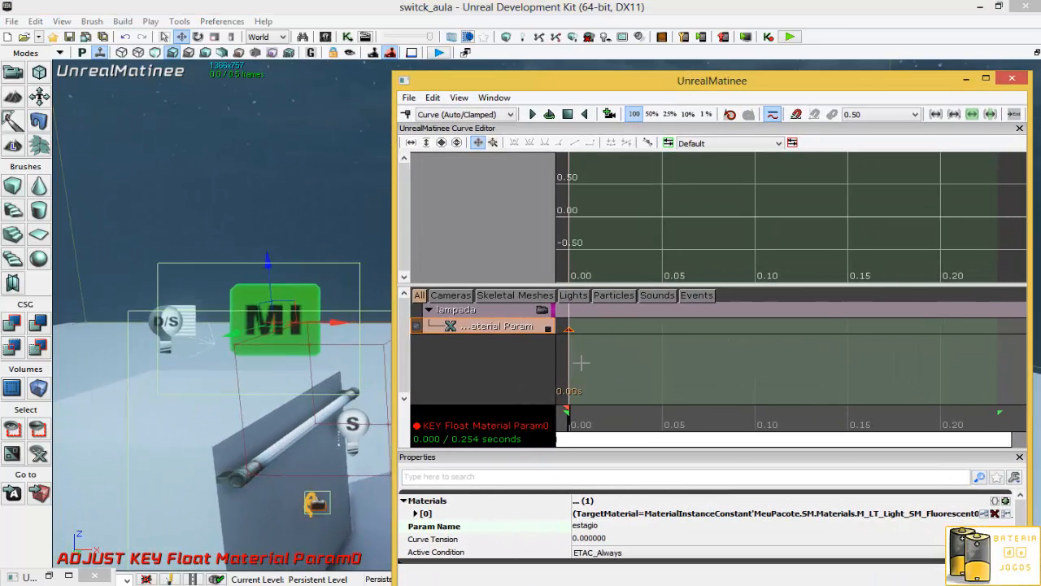
scroll(909, 366, down, 3)
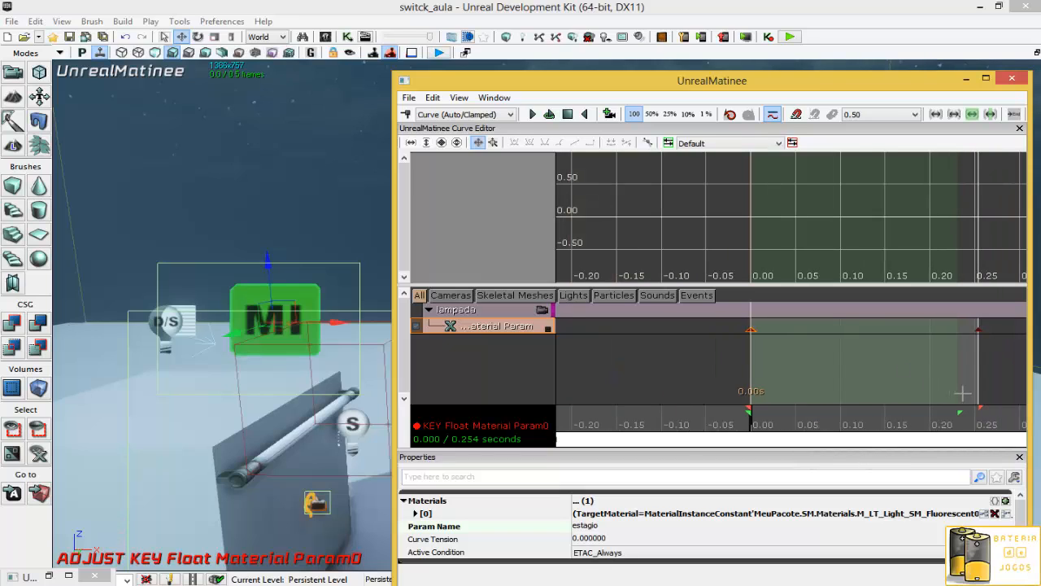
click(980, 329)
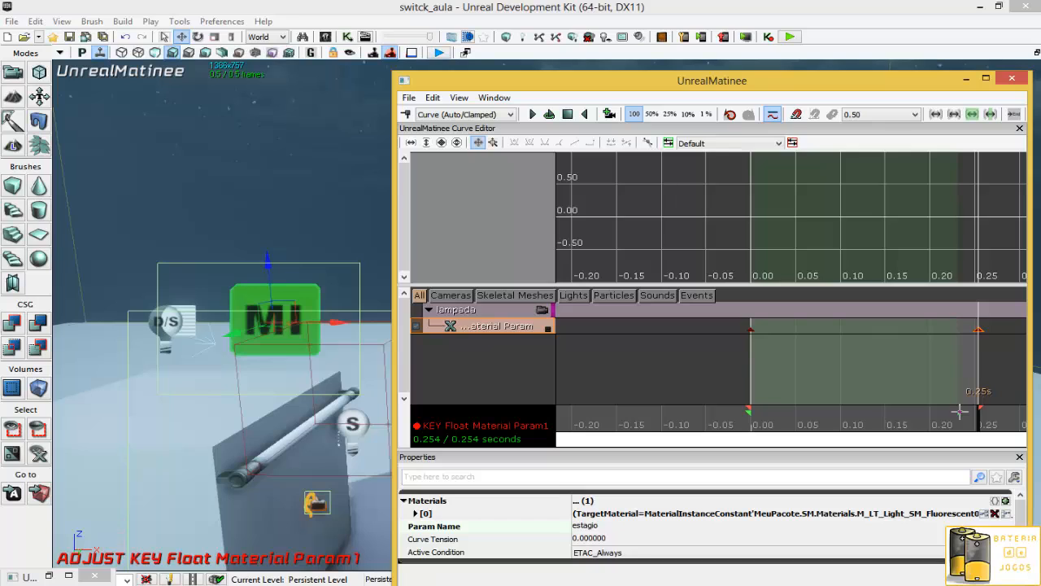
click(991, 363)
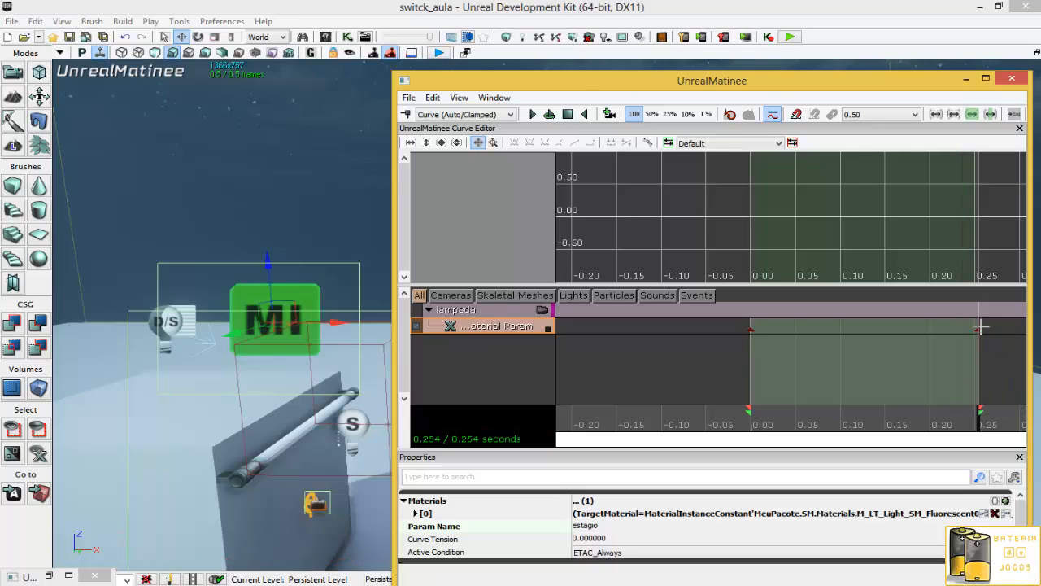
click(980, 328)
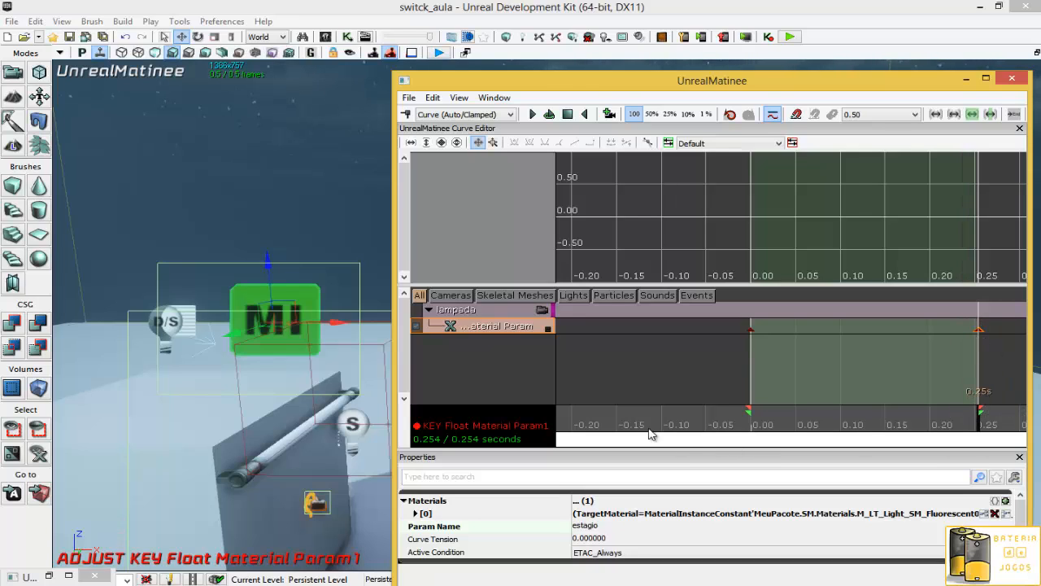
click(616, 542)
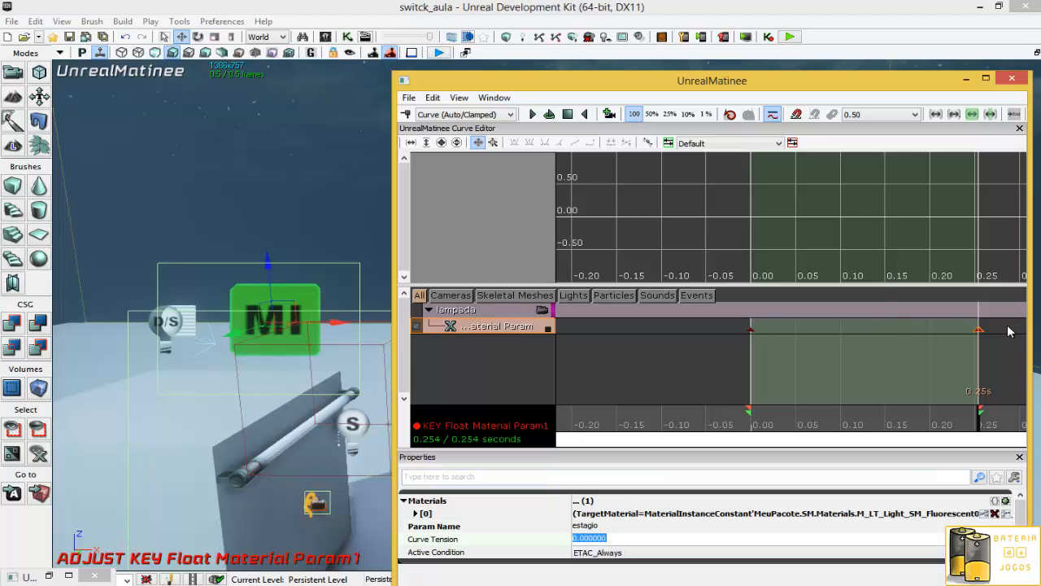
right_click(979, 328)
click(976, 350)
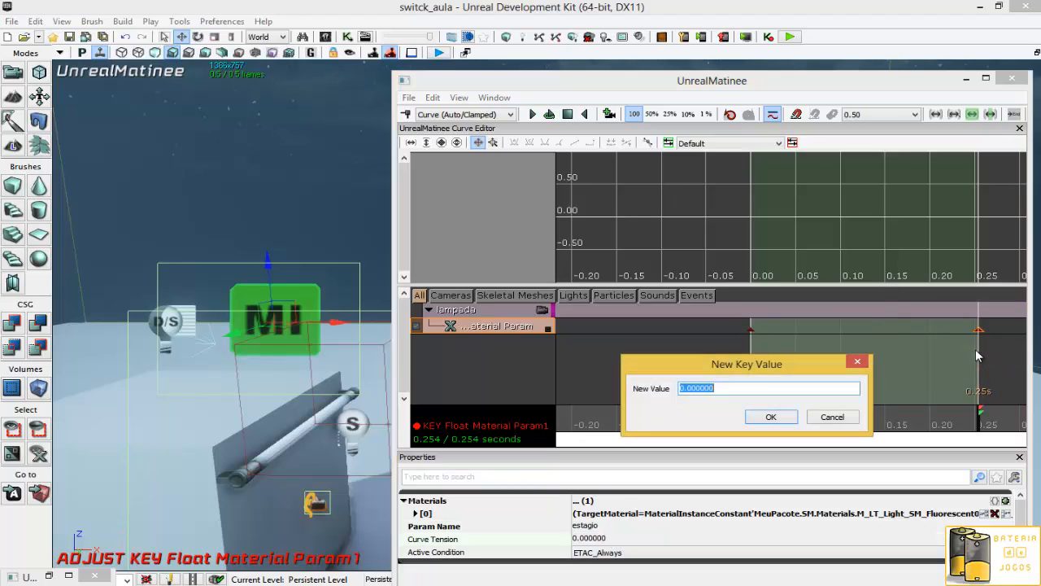
text(1)
click(770, 416)
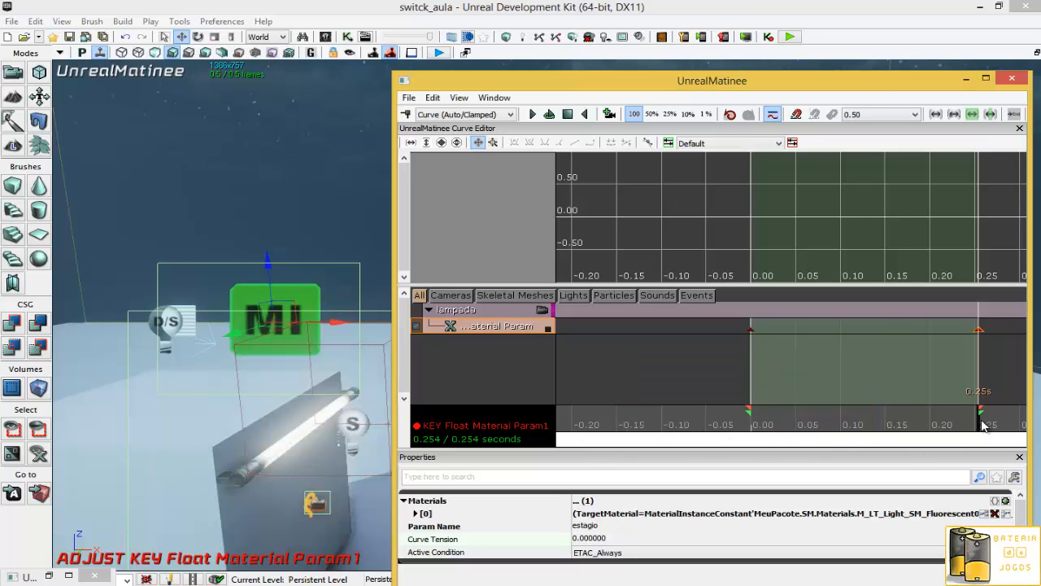
- Scrub the Matinee timeline back to the start to preview the lamp lighting, then close Matinee
drag(982, 426, 1021, 433)
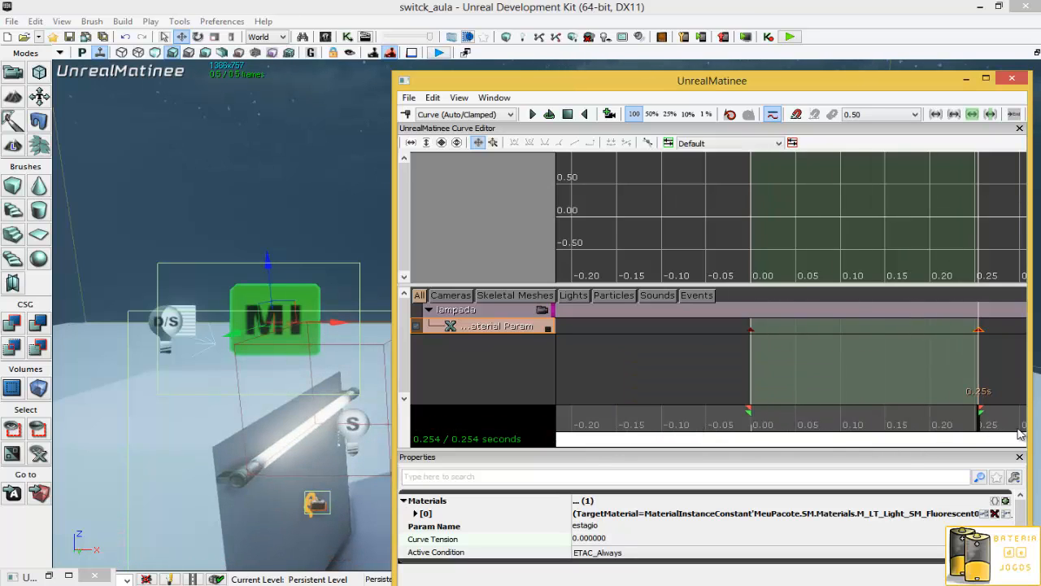
drag(959, 437, 718, 437)
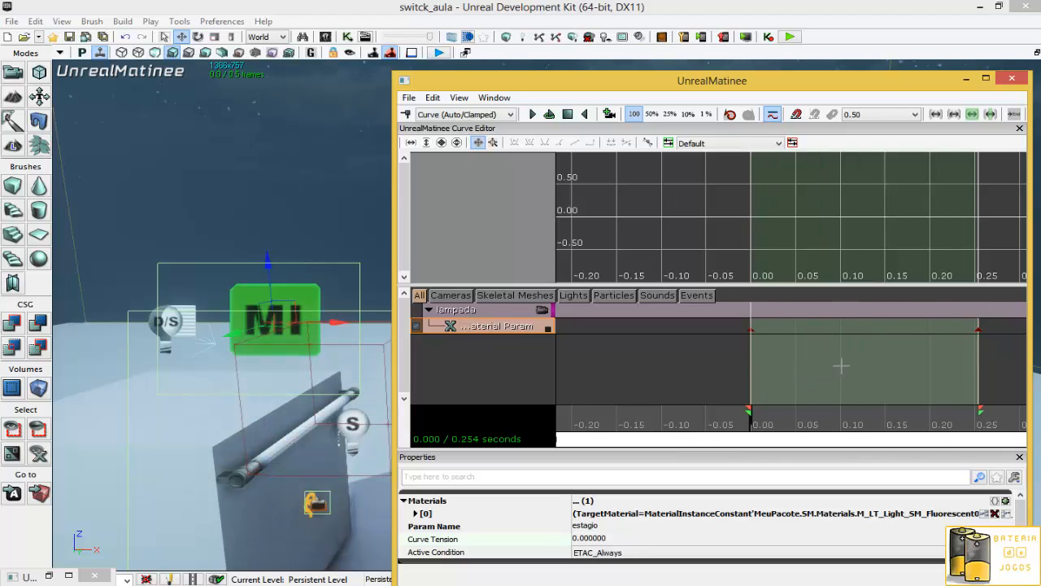
click(1011, 81)
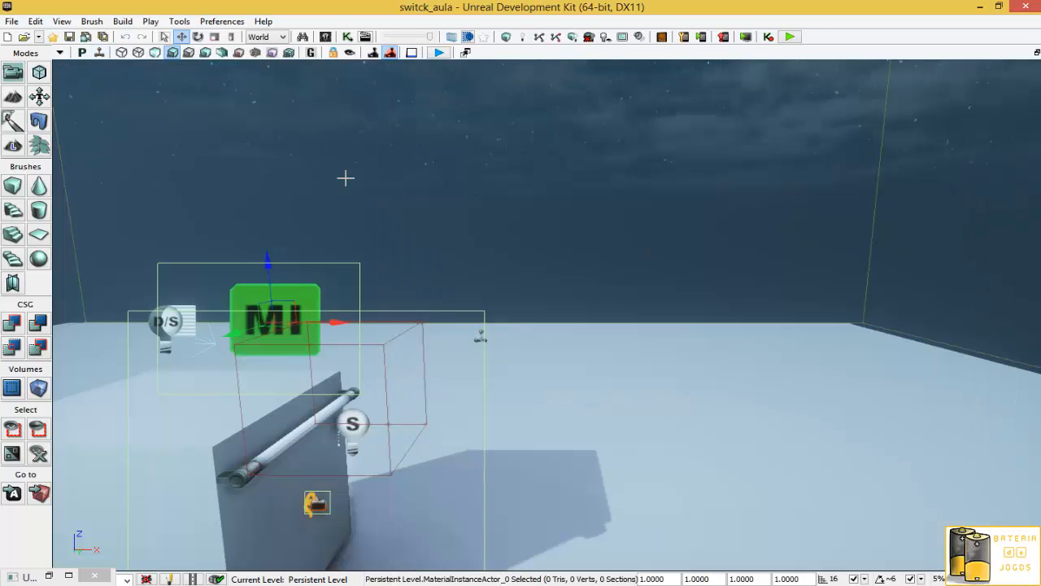
- In Kismet, connect the trigger's Used output to the Matinee Play input, then break all links on Play
click(350, 38)
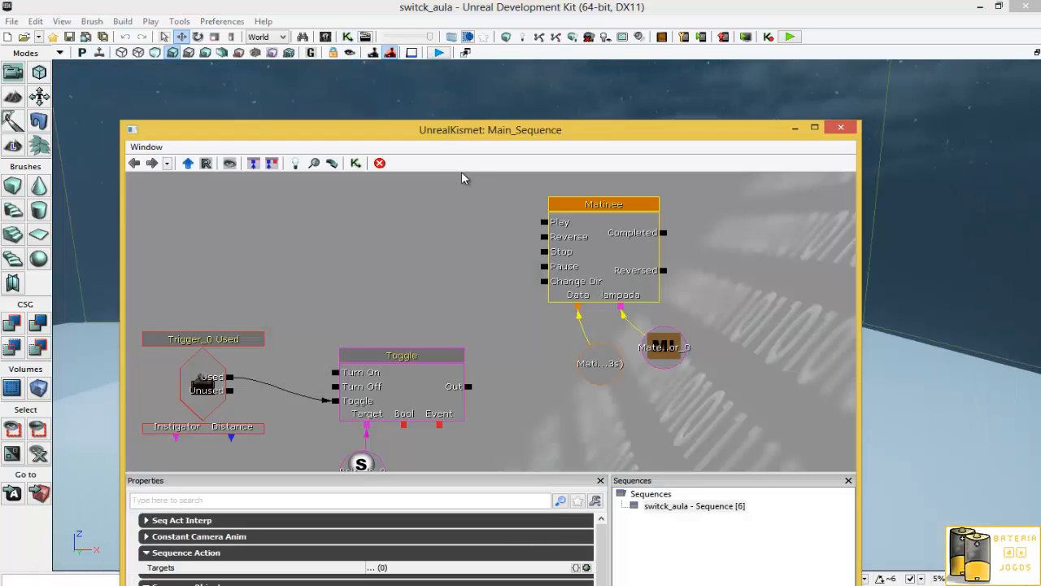
drag(403, 265, 490, 269)
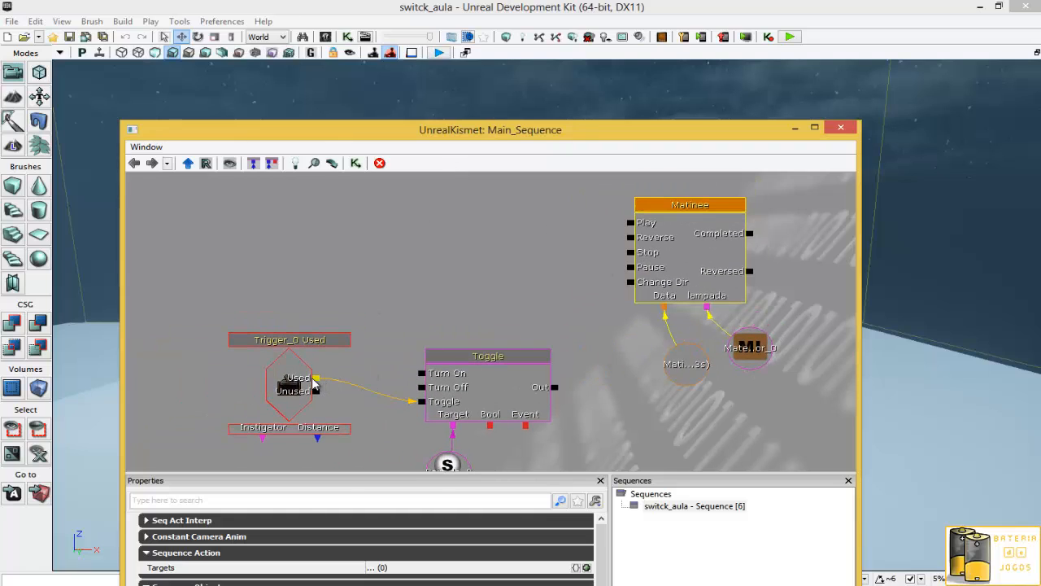
drag(315, 379, 628, 223)
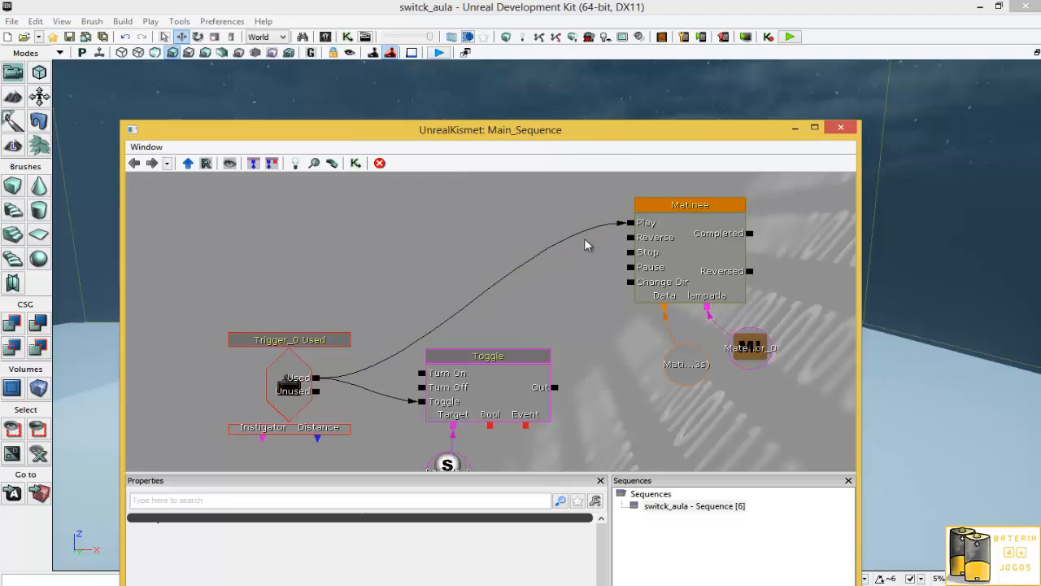
right_click(645, 224)
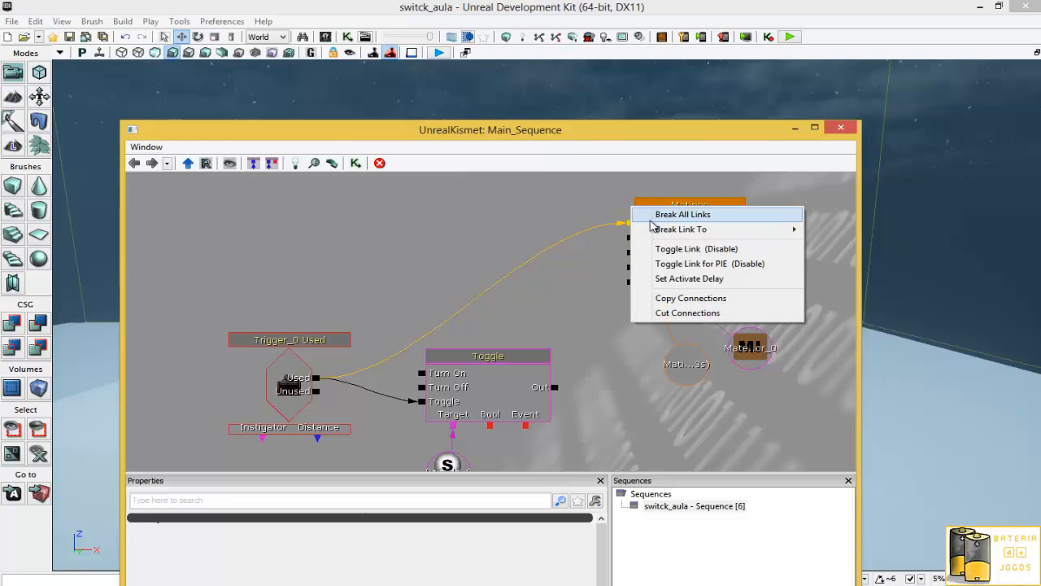
click(655, 215)
- Add a new Switch action to the Kismet sequence above the Toggle node
right_click(453, 225)
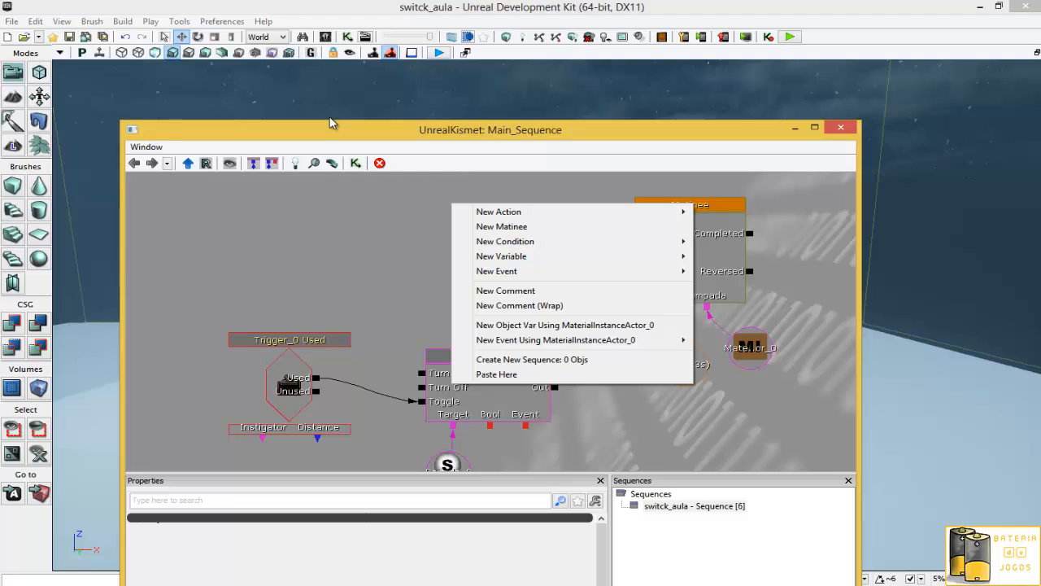
mouse_move(561, 213)
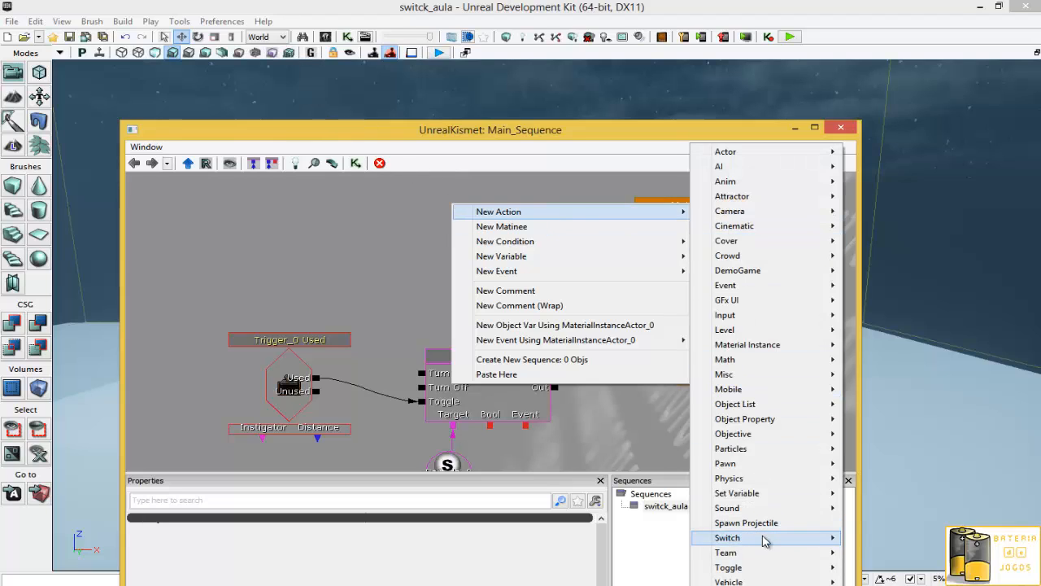
mouse_move(764, 541)
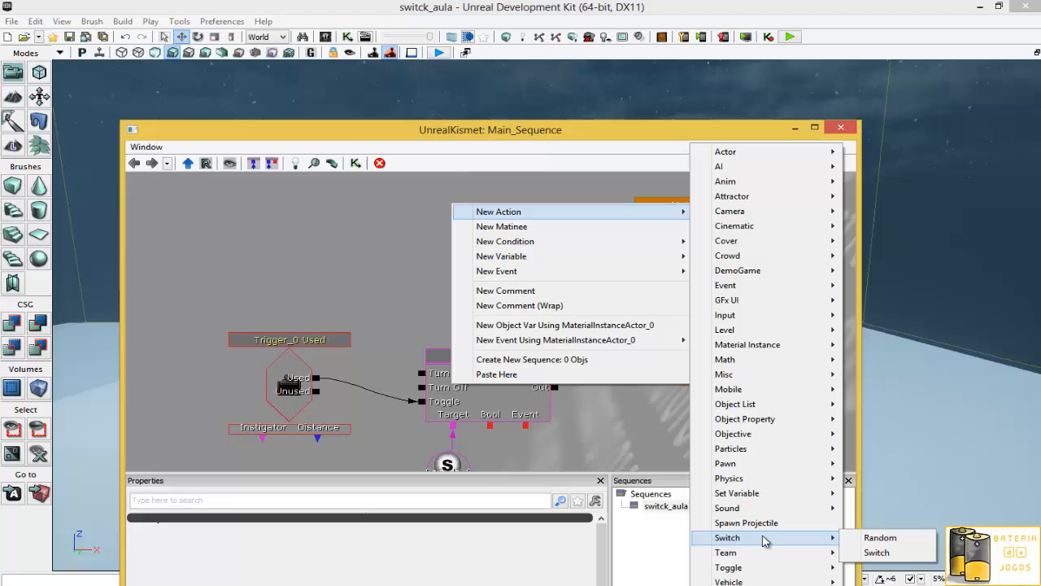
click(871, 553)
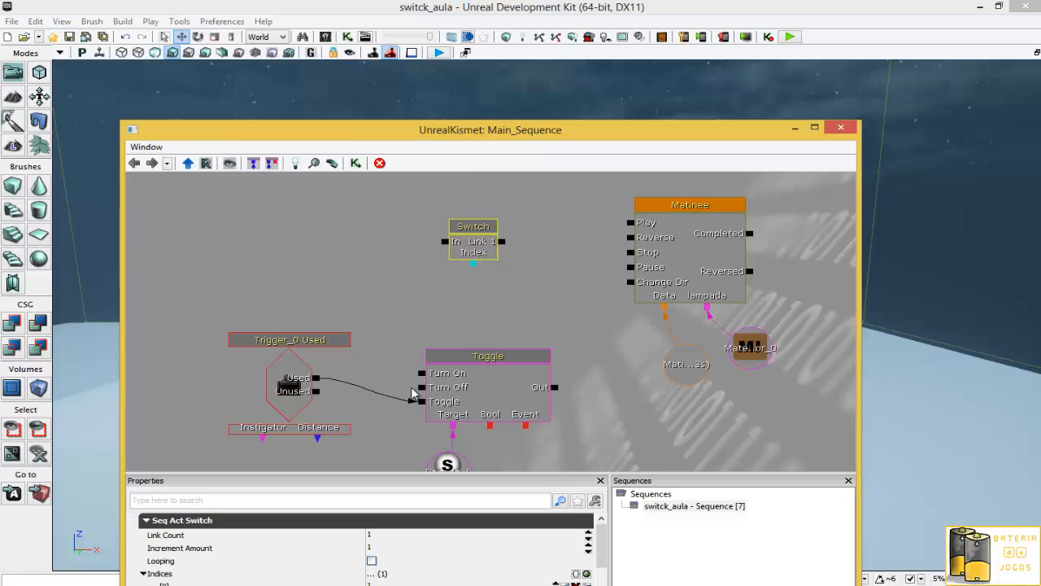
drag(543, 130, 592, 31)
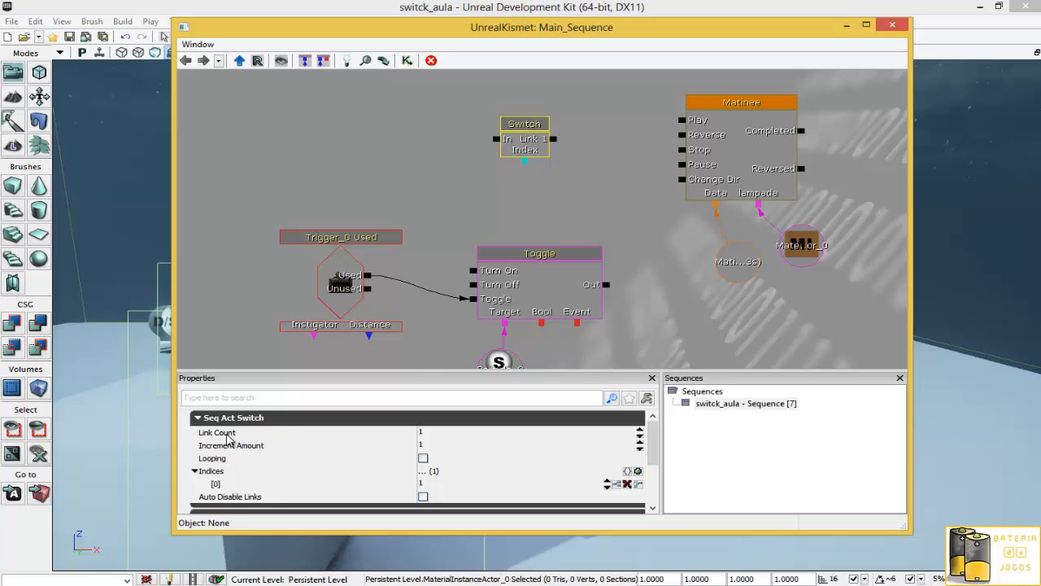
- Set the Switch action's Link Count to 2 and enable Looping
click(439, 438)
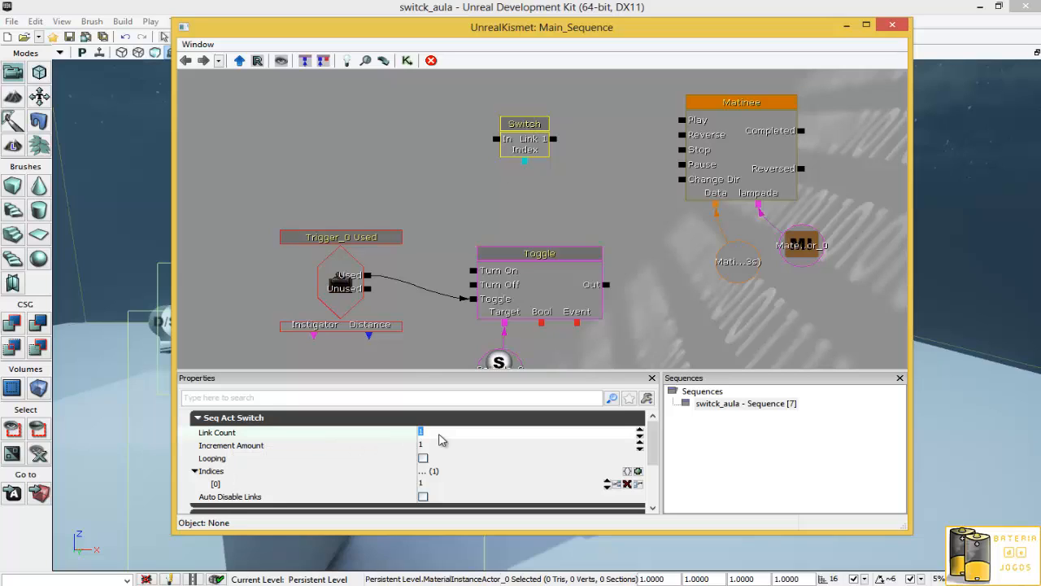
click(423, 459)
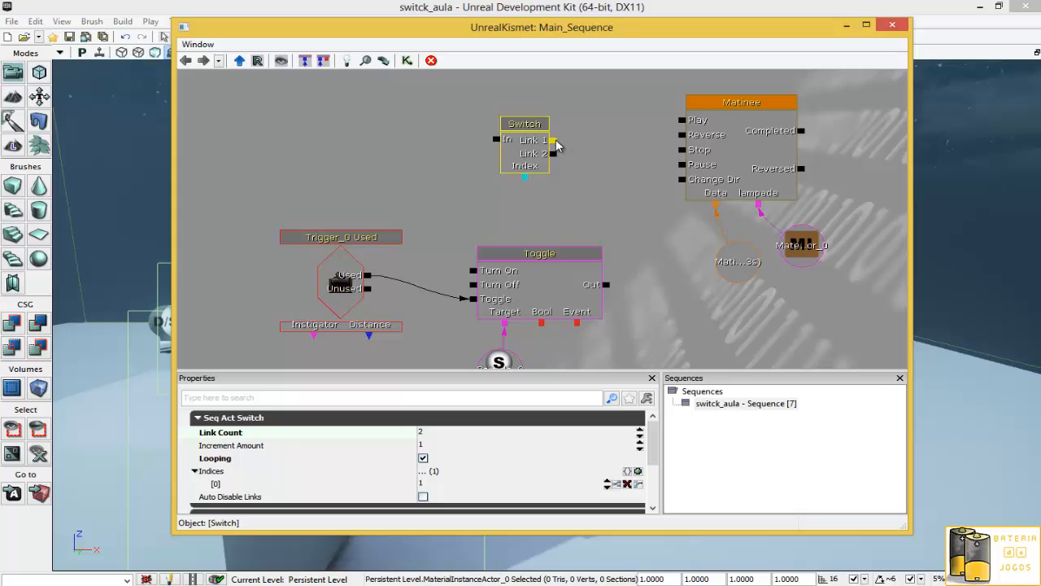
- Wire Switch Link 1 to Matinee Play, Link 2 to Reverse, and the trigger's Used output to the Switch input
drag(554, 140, 682, 135)
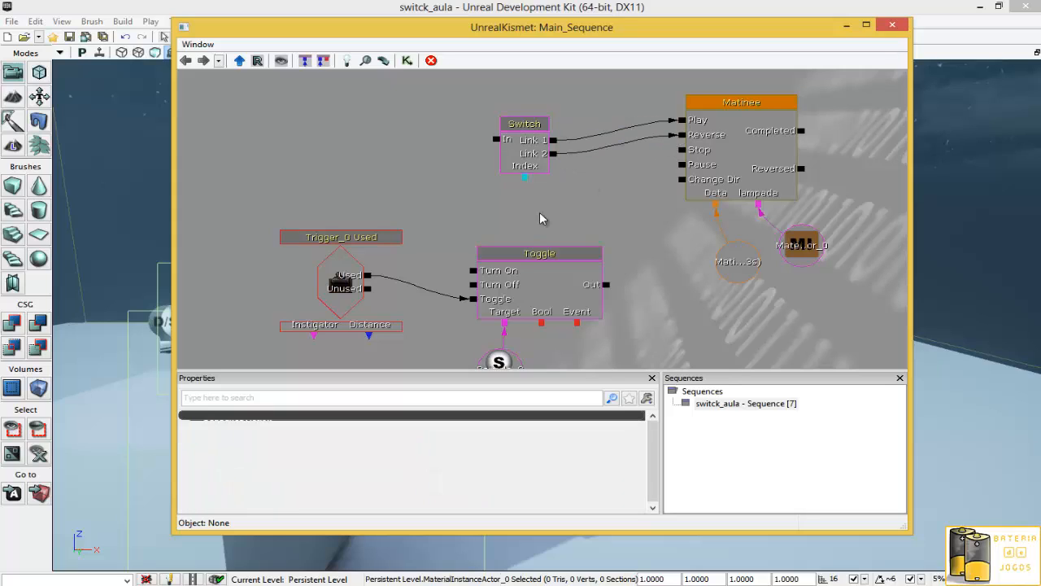
drag(368, 275, 498, 145)
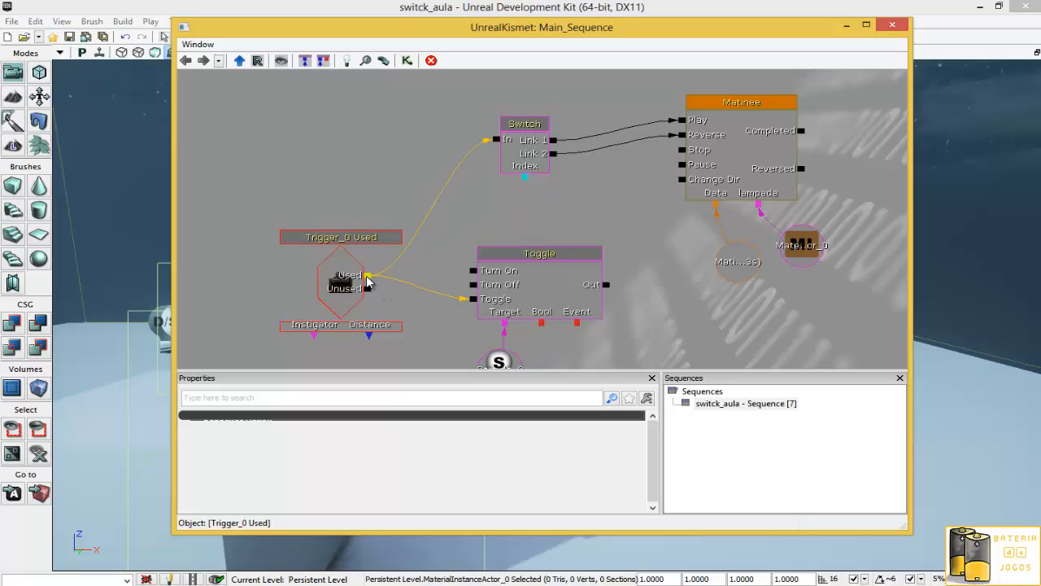
click(522, 129)
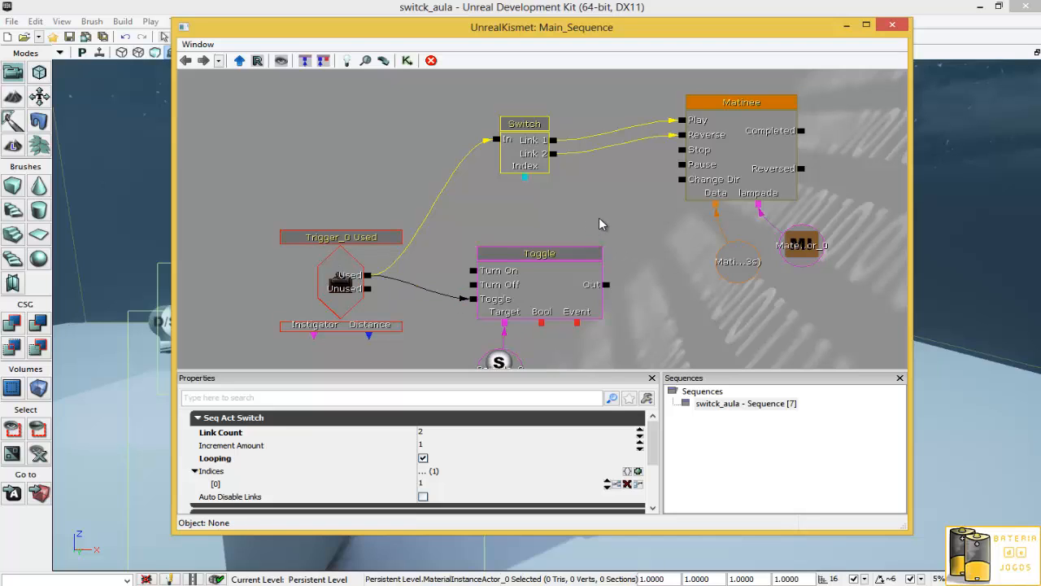
- Close the Kismet editor
drag(646, 289, 636, 253)
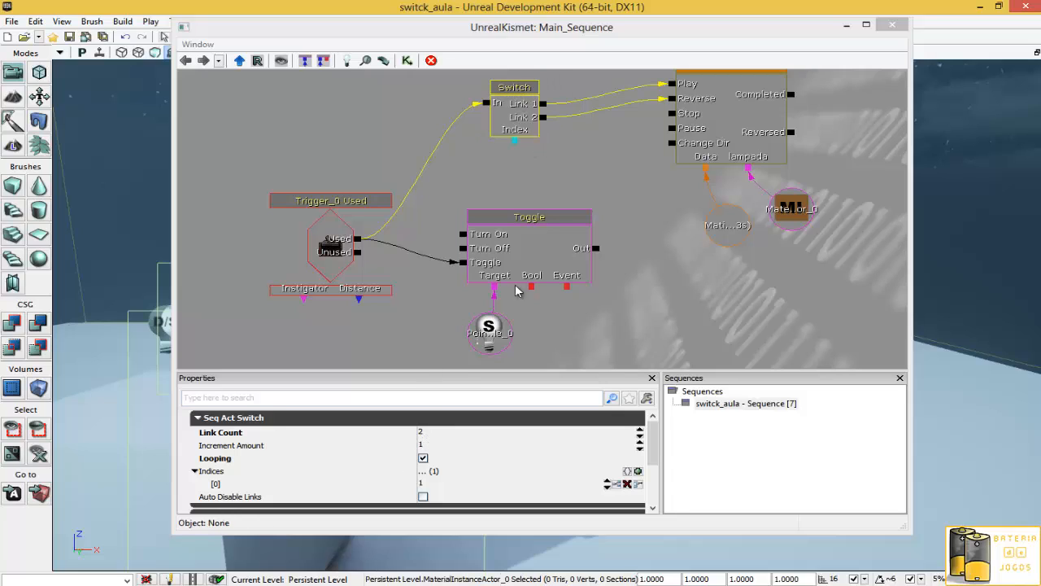
drag(623, 170, 601, 231)
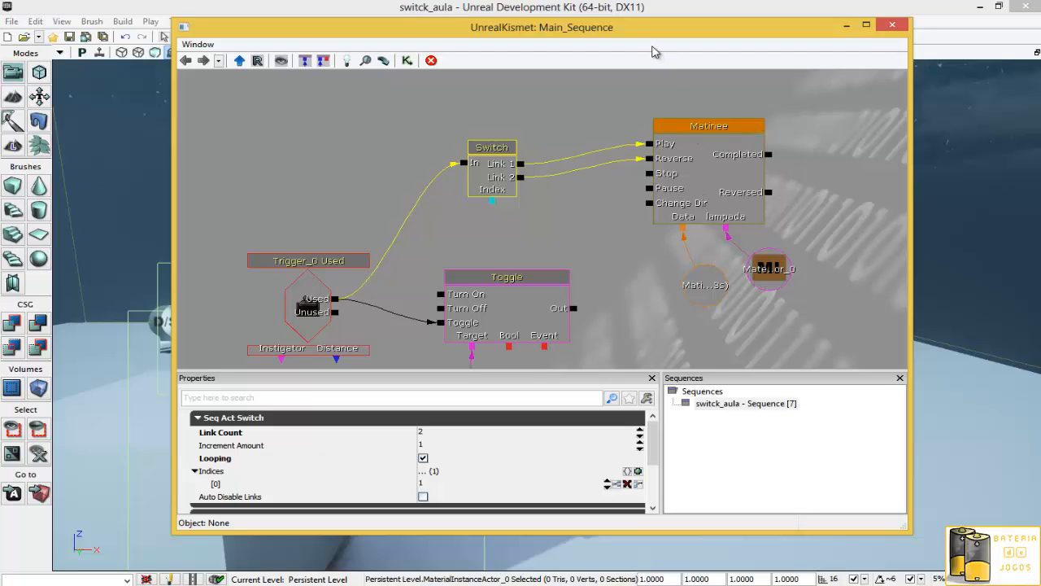
drag(655, 51, 966, 157)
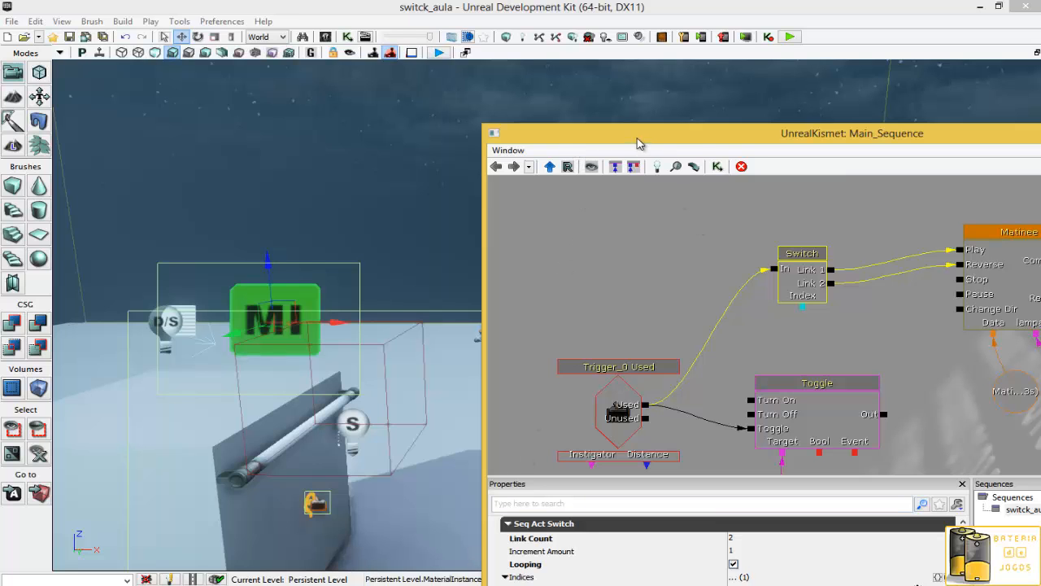
drag(639, 143, 405, 519)
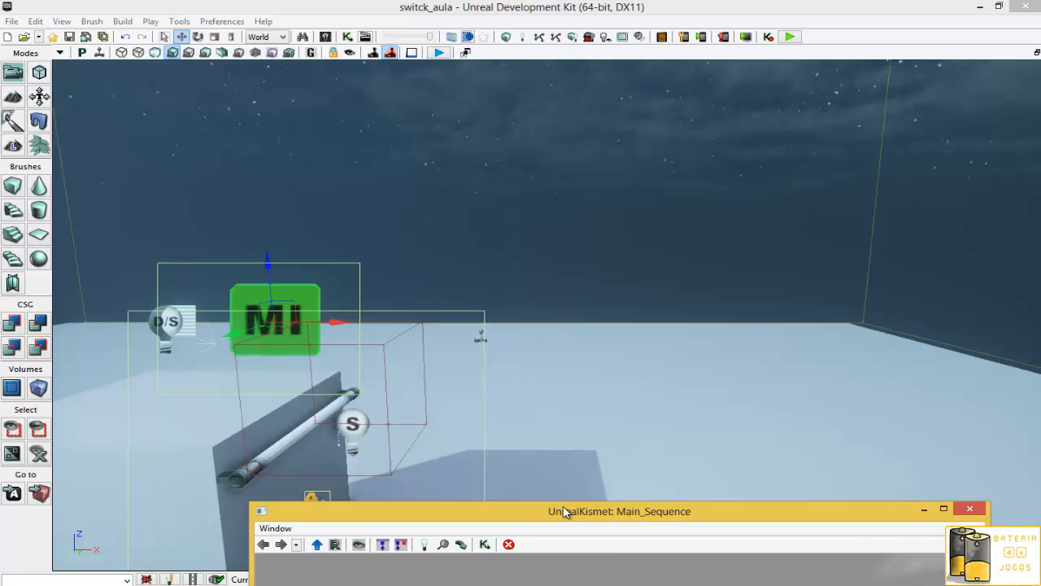
drag(567, 511, 454, 452)
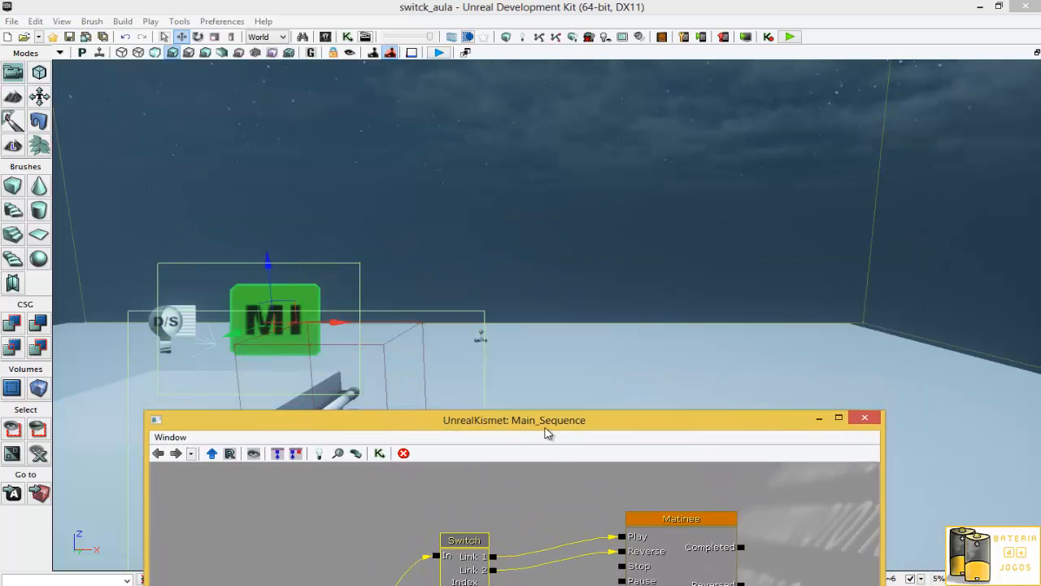
drag(546, 433, 514, 168)
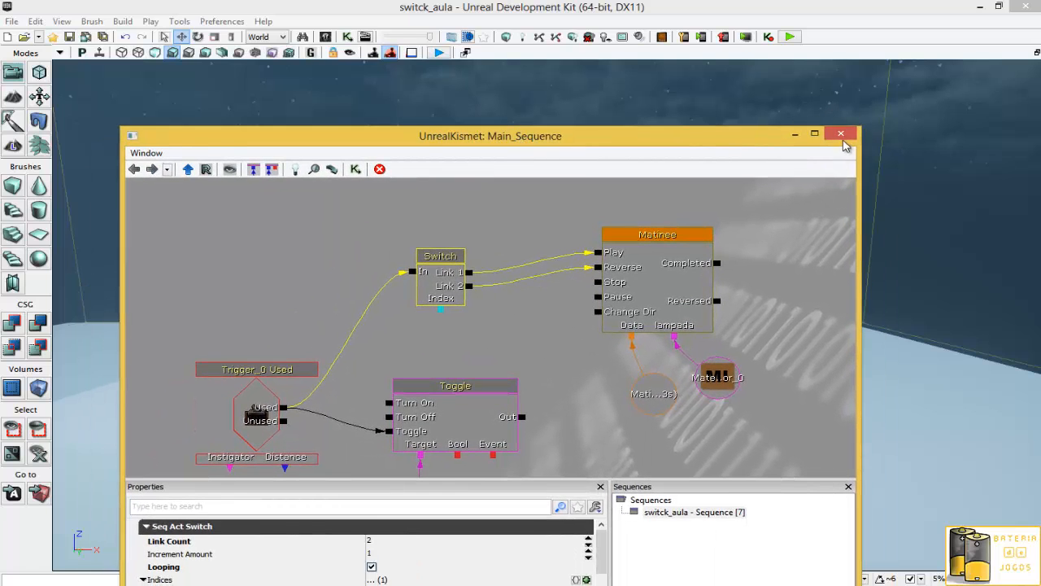
click(841, 136)
- Launch Play from Here in the viewport and continue past the package warning
right_click(599, 525)
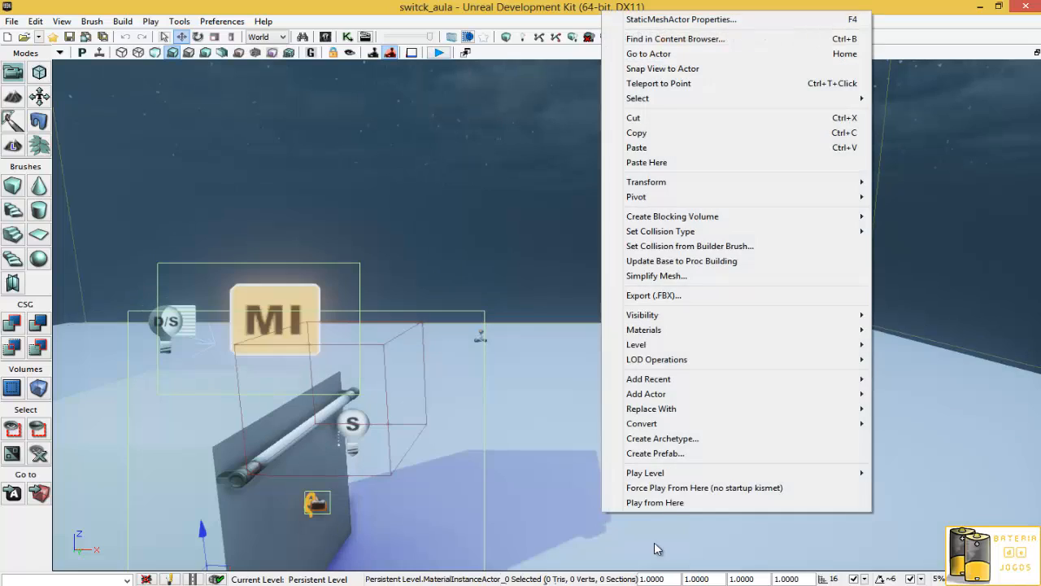
click(660, 506)
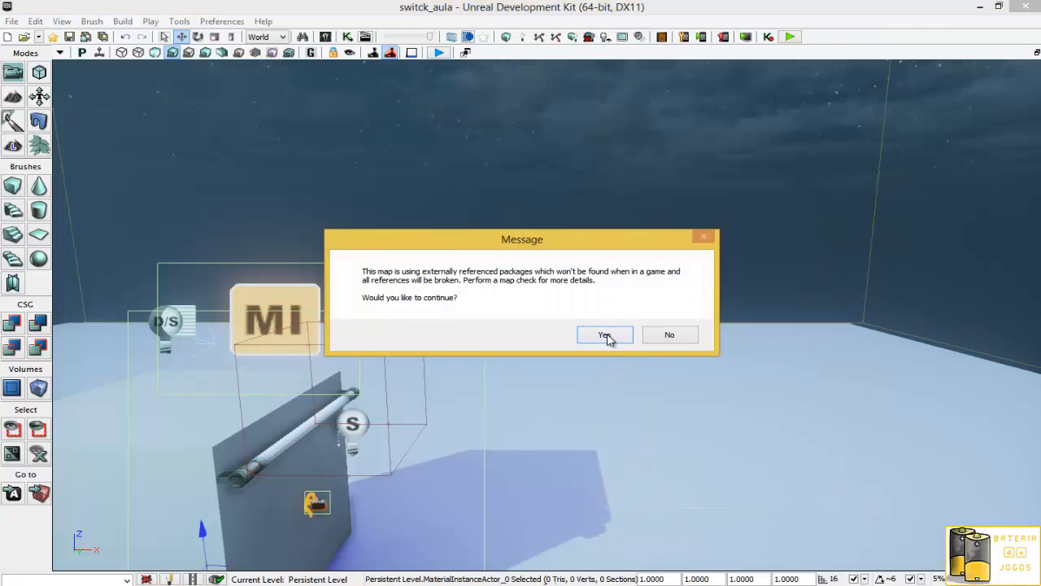
click(605, 335)
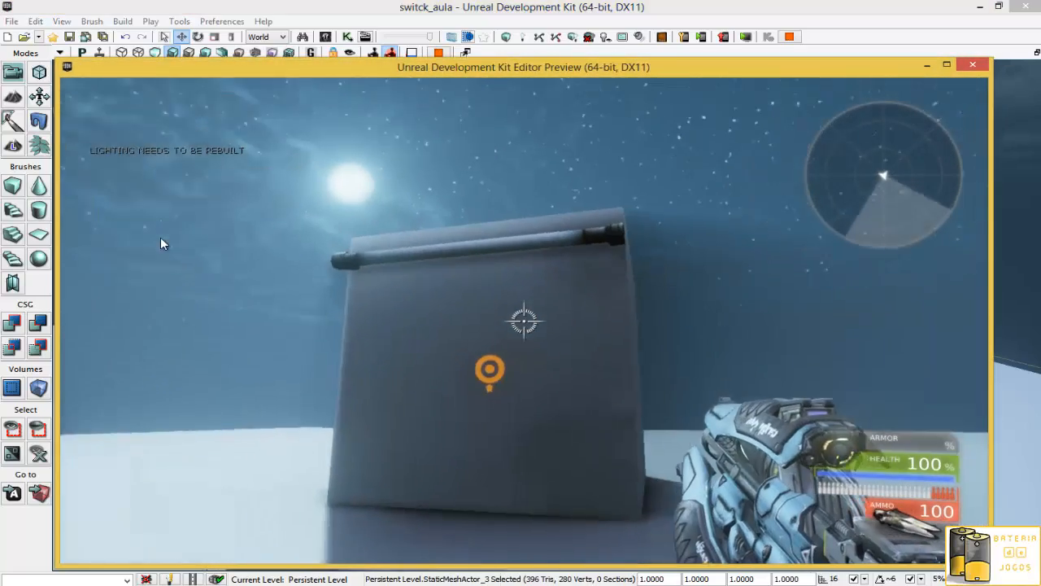
- Walk up to the switch, use it repeatedly to toggle the tube light, and exit the preview
key(w)
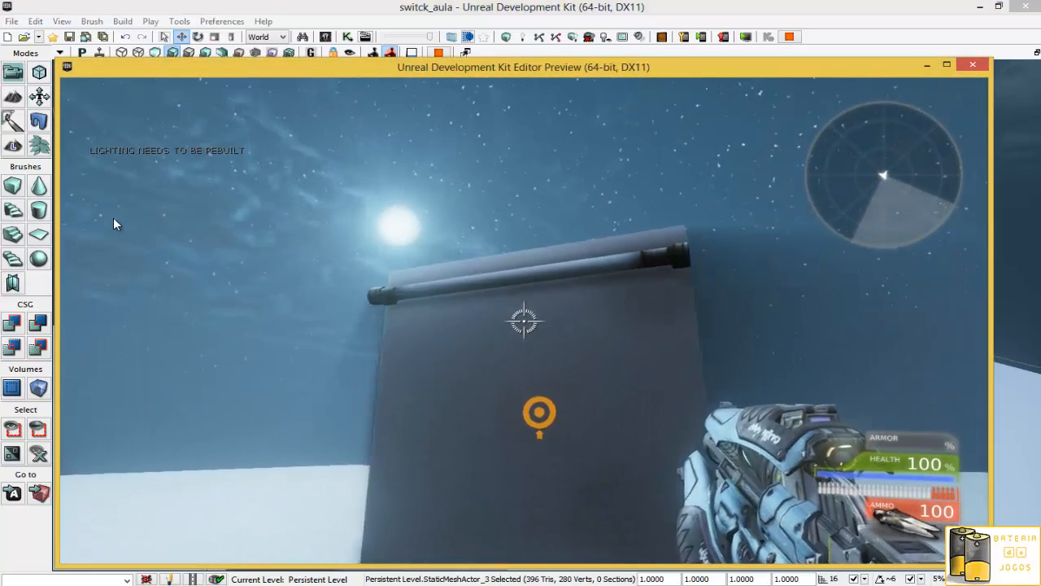
key(w)
key(e)
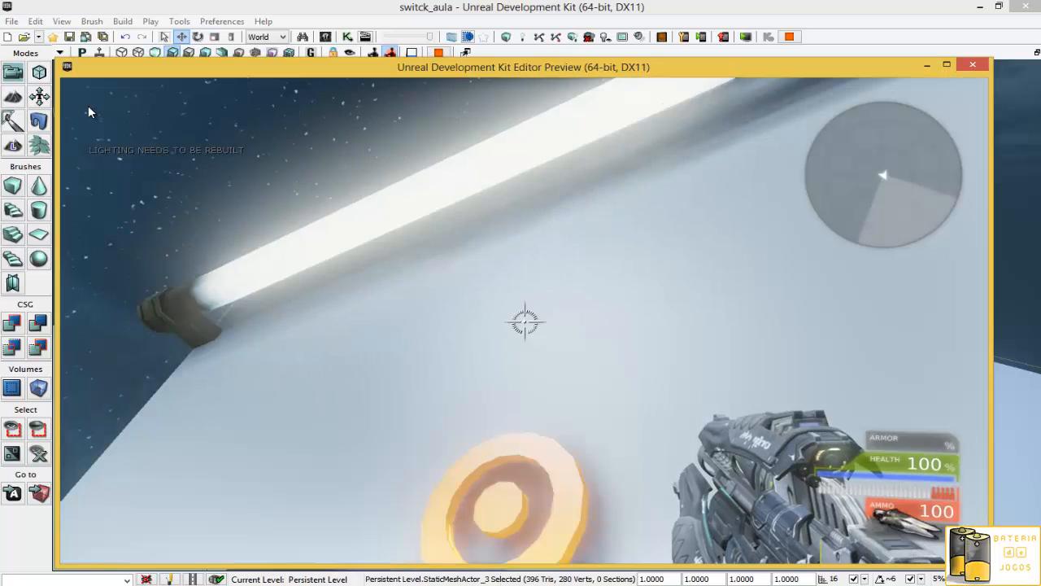
key(e)
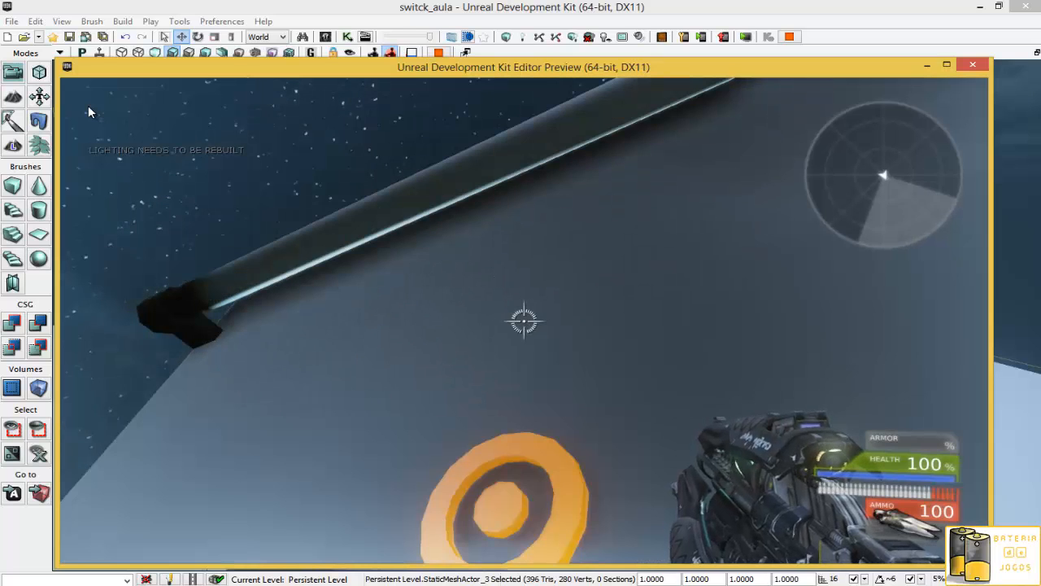
key(e)
key(e)
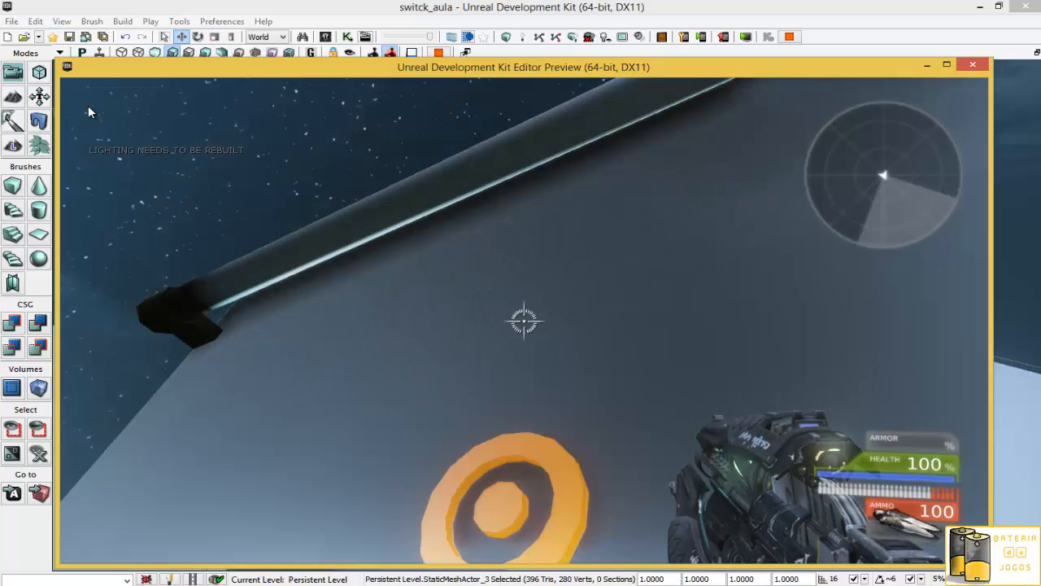
key(e)
key(e)
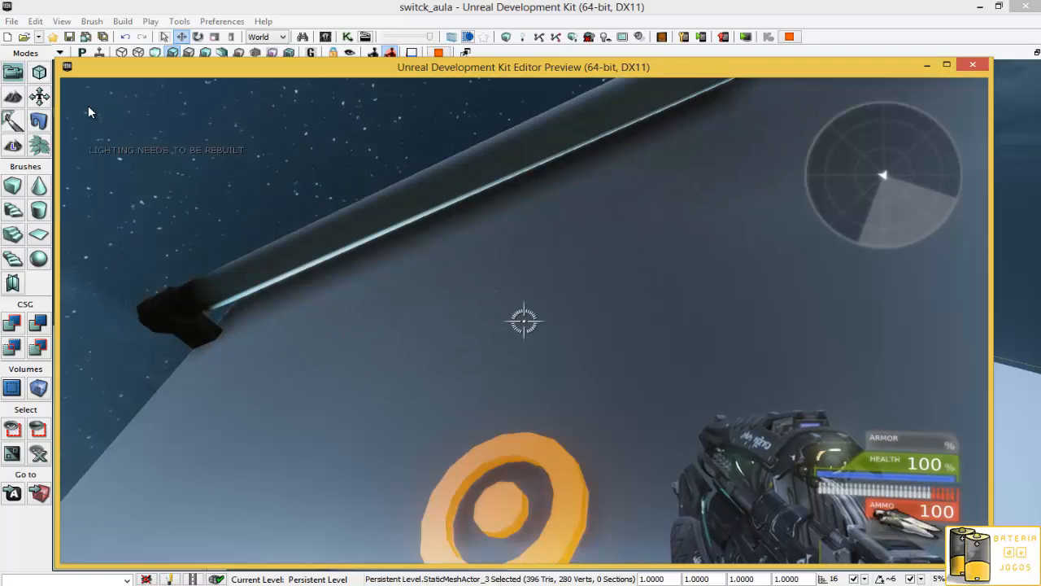
key(e)
key(e)
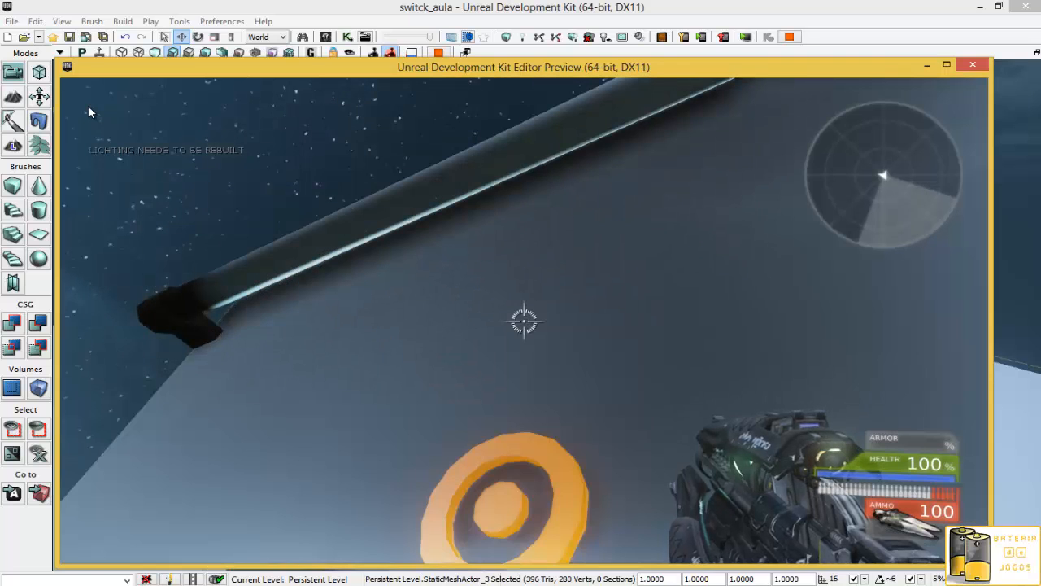
key(e)
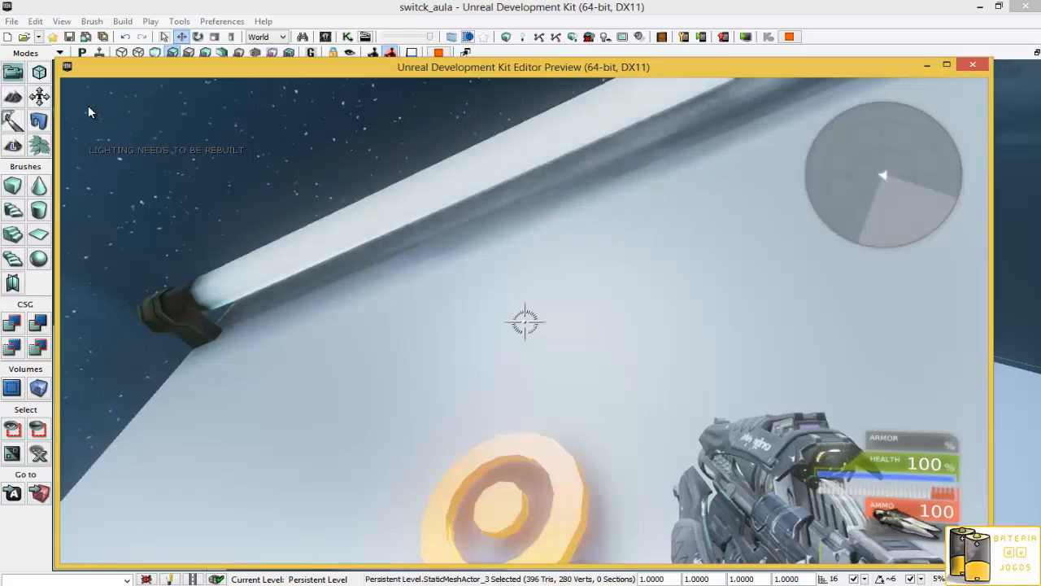
key(e)
key(e)
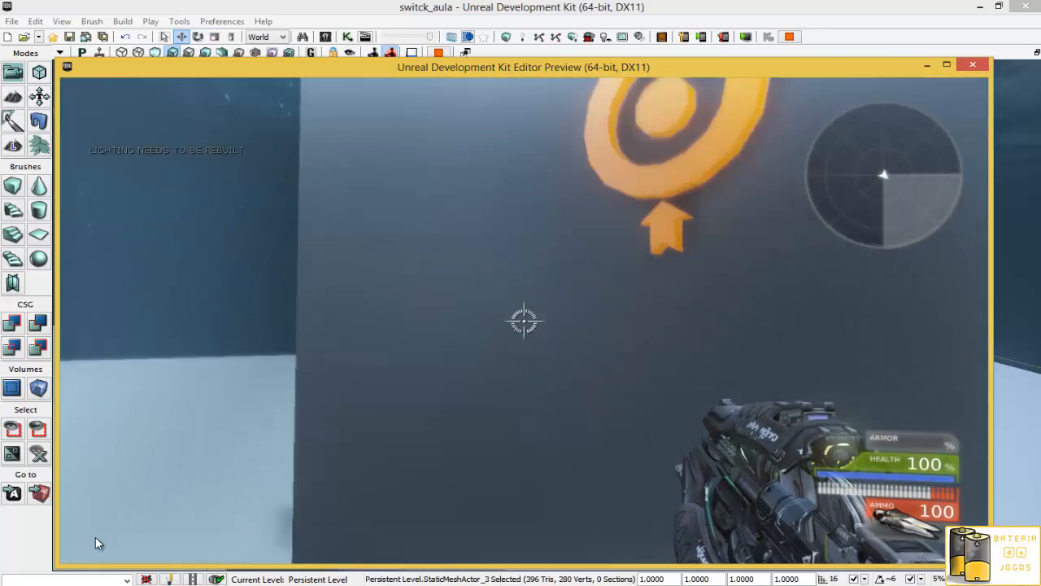
key(Escape)
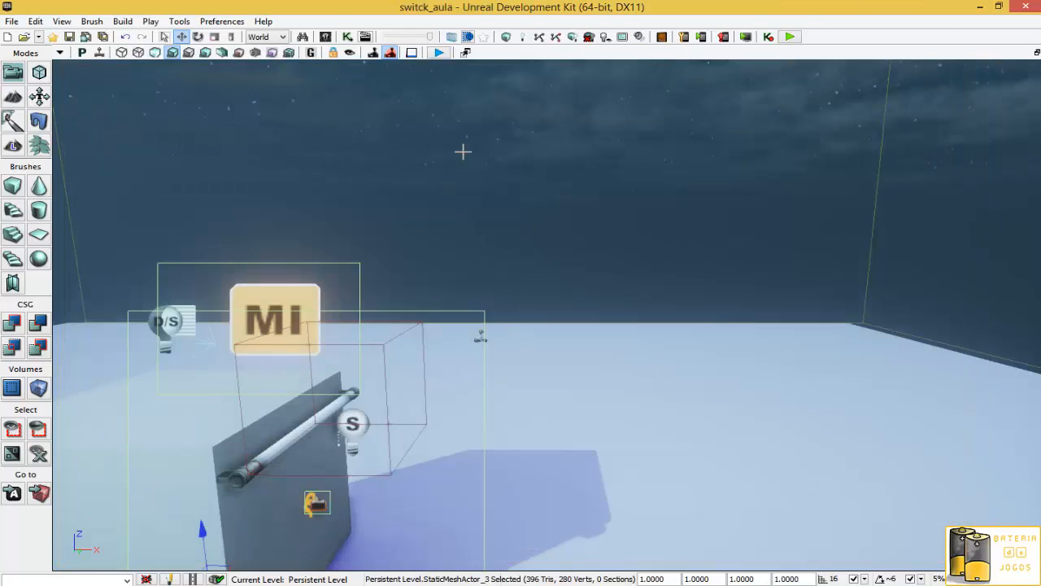
- Start building the map and stop the build
click(571, 38)
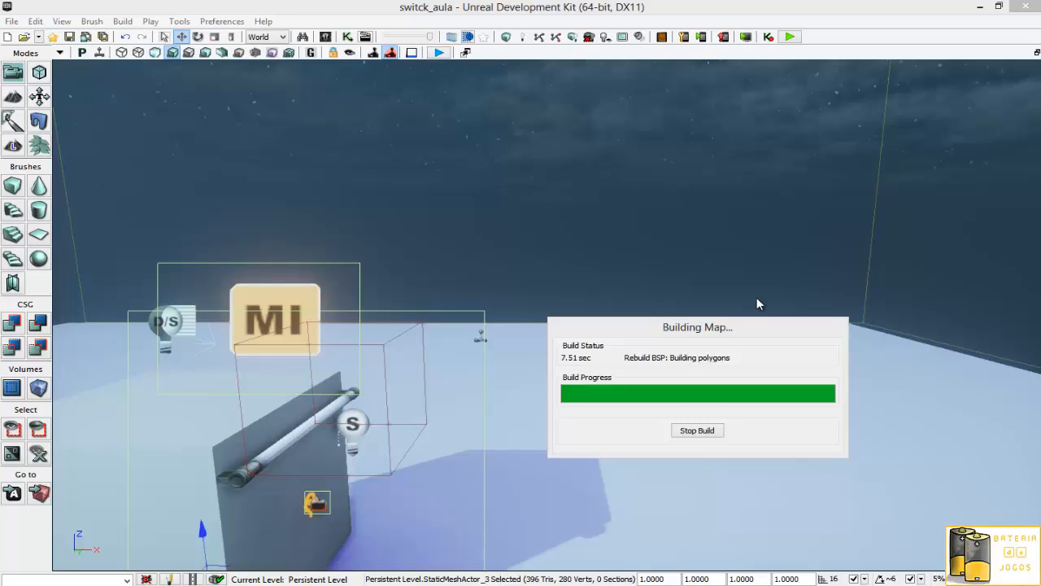
click(708, 435)
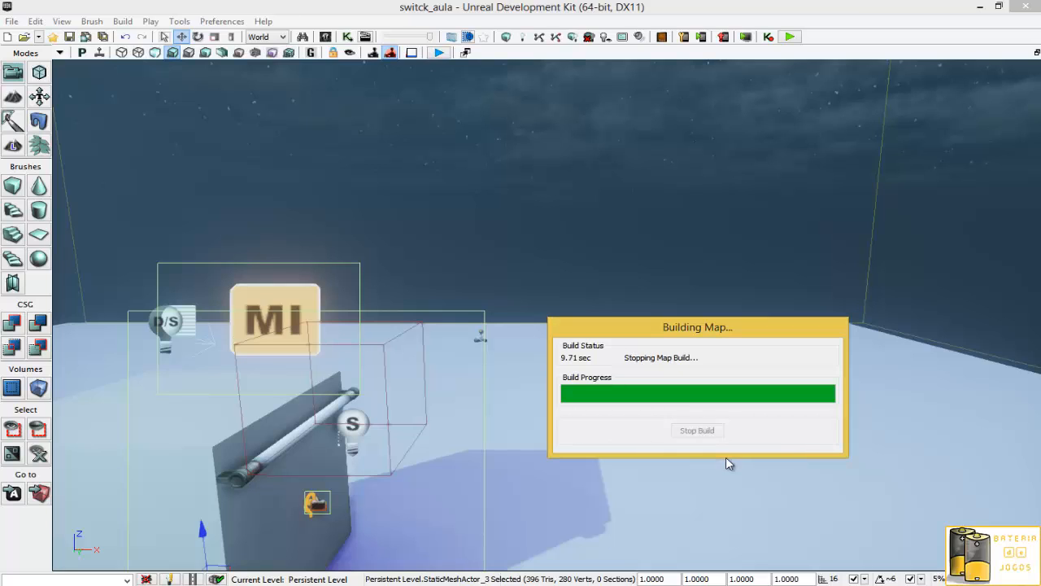
- Duplicate the fluorescent tube InterpActor and place the copy just below the original on the wall
click(295, 419)
click(247, 483)
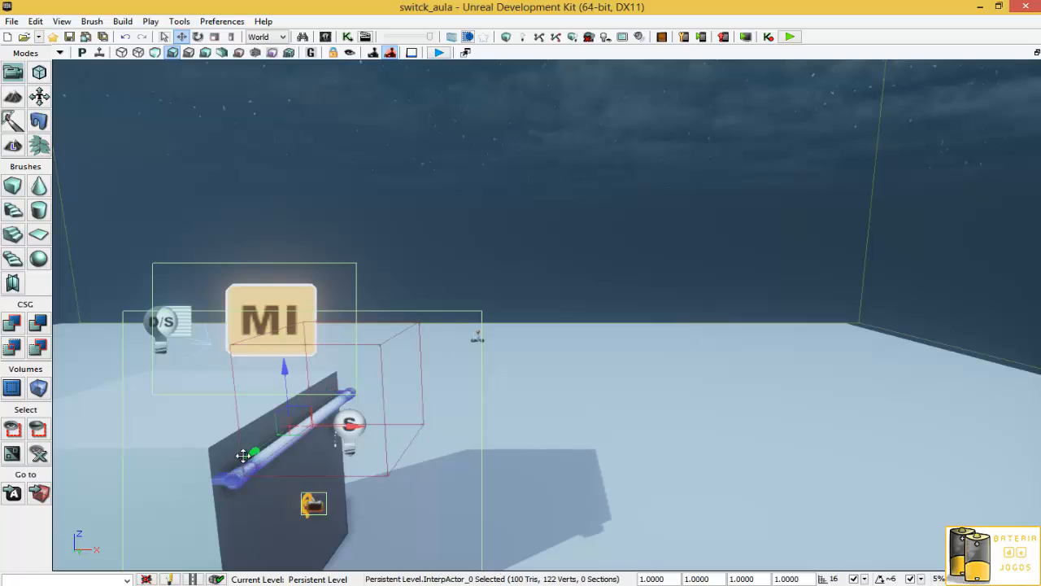
shift+drag(288, 385, 287, 429)
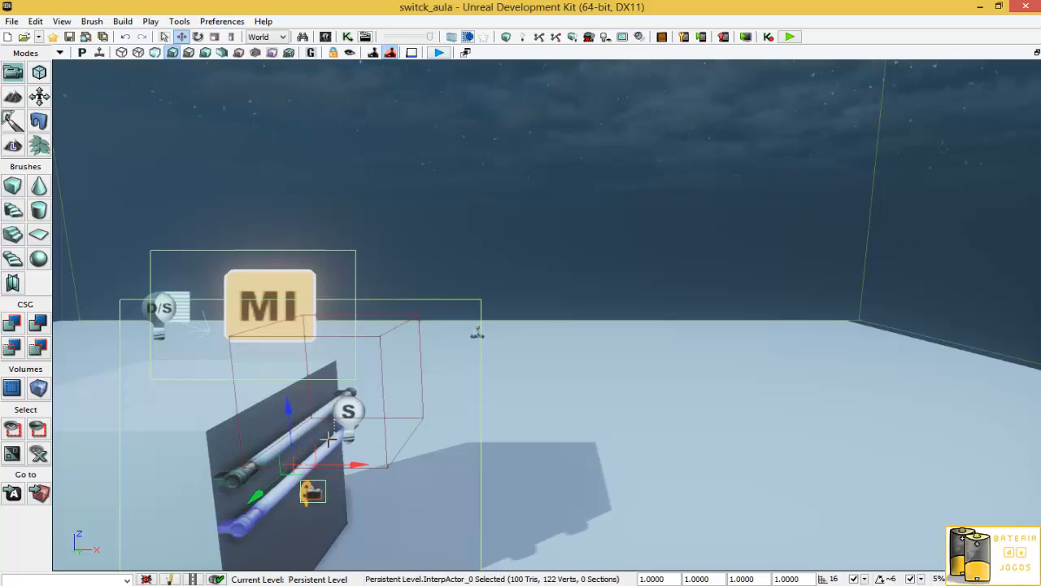
- Launch Play from Here again and continue past the package warning
right_click(646, 531)
click(723, 504)
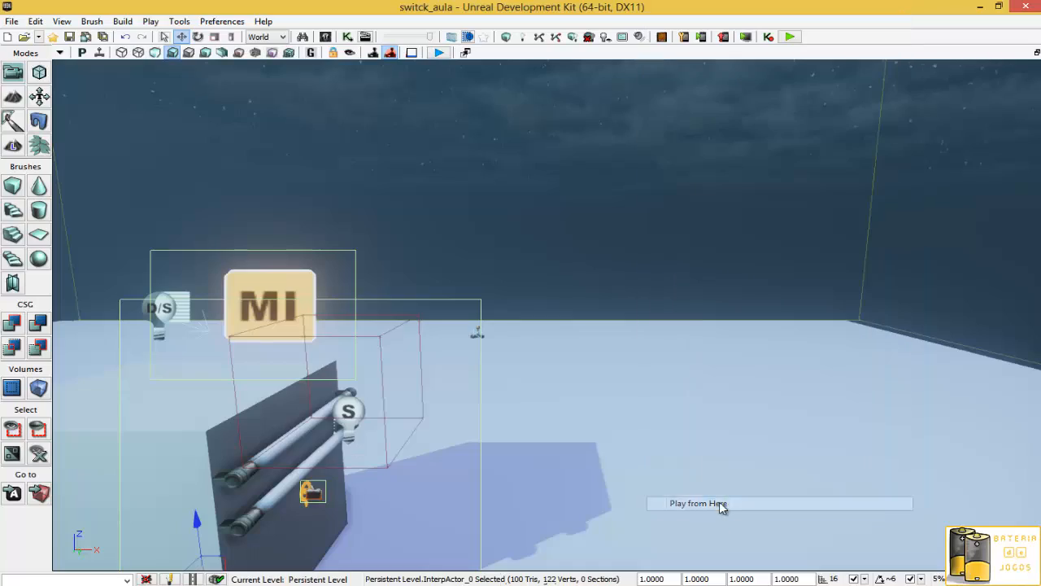
click(605, 334)
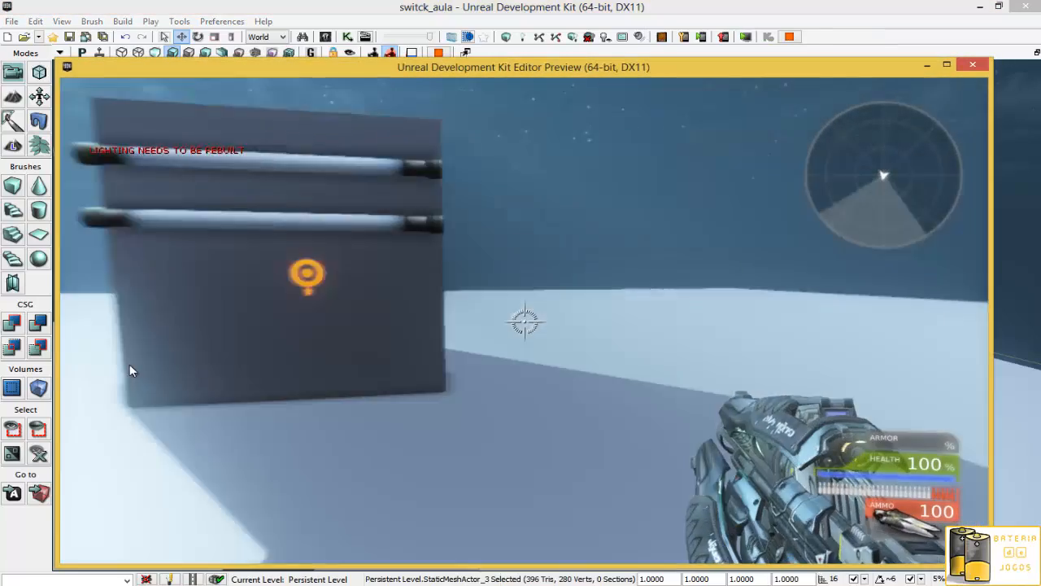
- Walk to the switch and use it repeatedly to test both tubes toggling on and off
key(w)
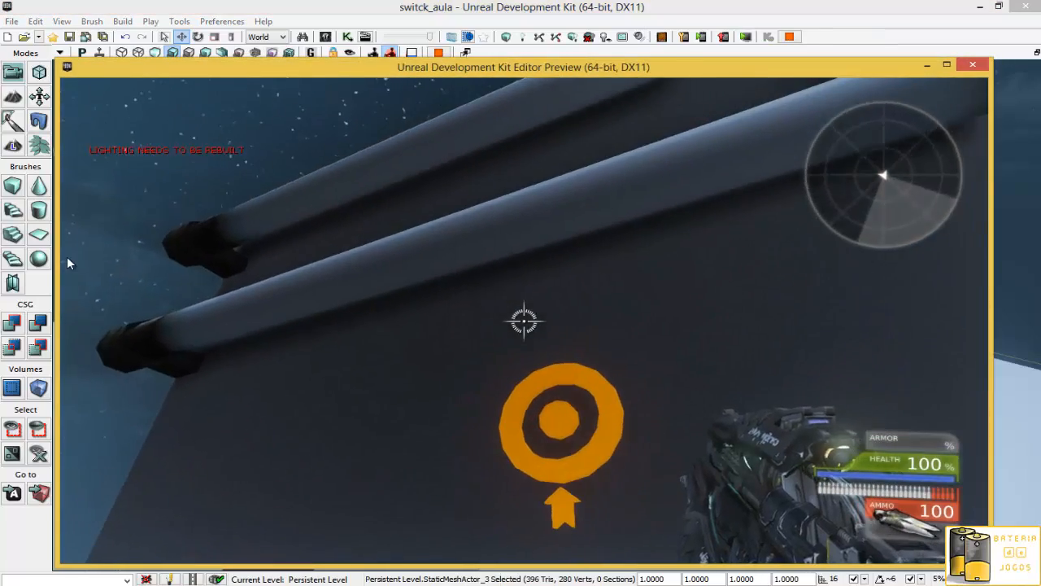
key(e)
key(e)
key(e)
key(e)
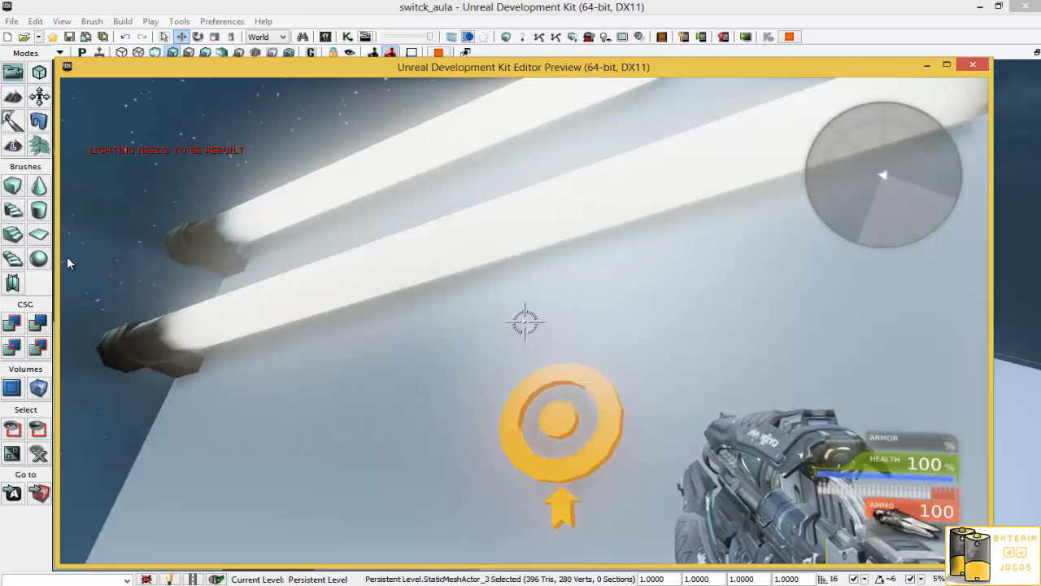
key(e)
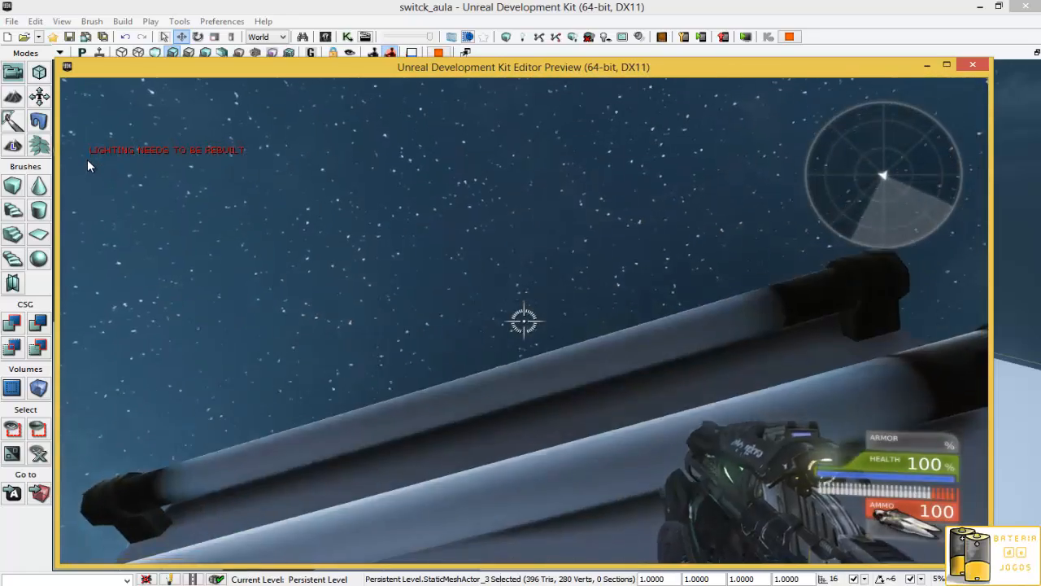
key(e)
key(e)
key(e)
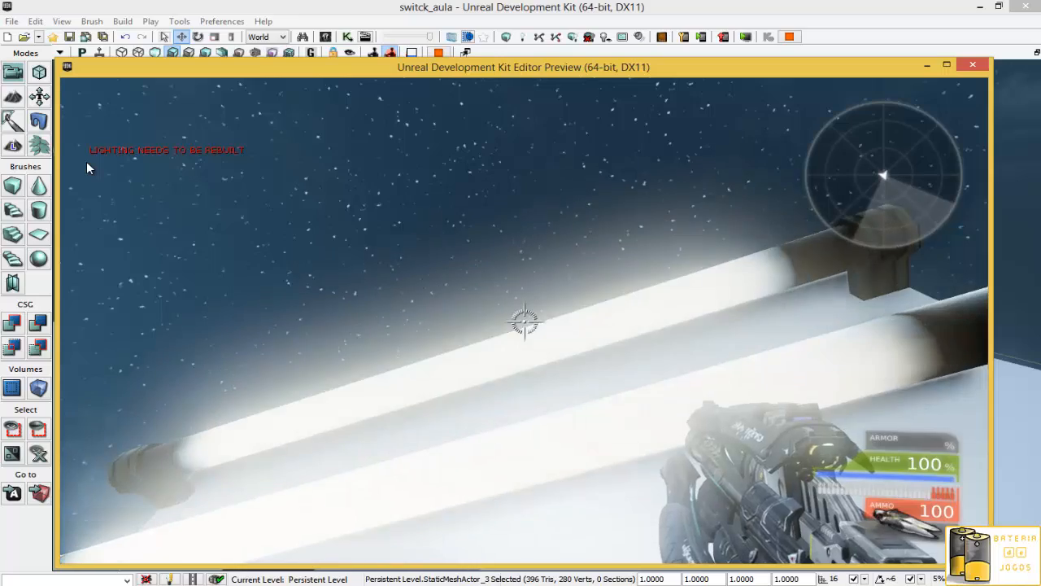
key(e)
key(e)
key(e)
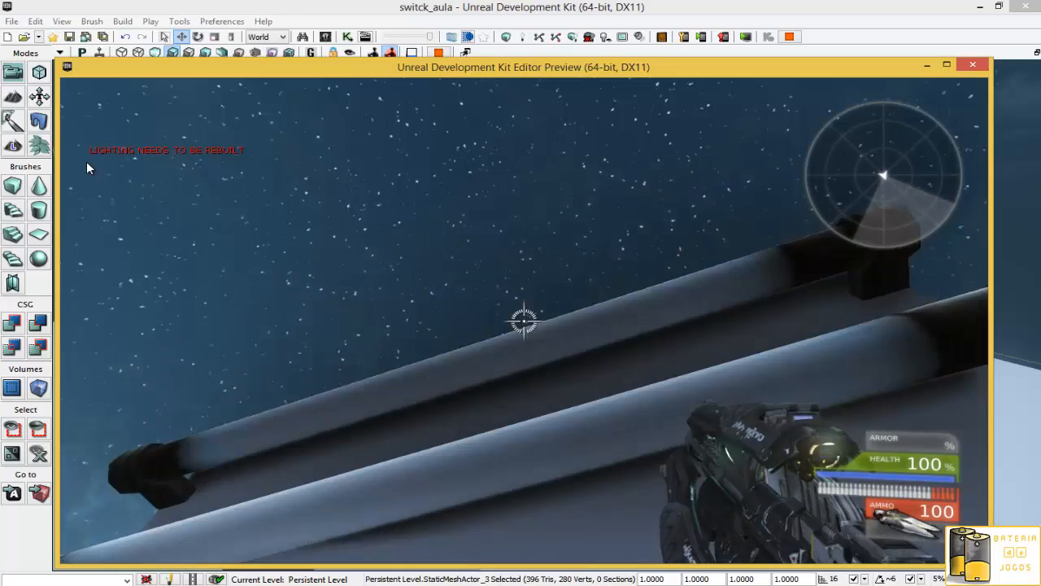
key(e)
key(e)
key(e)
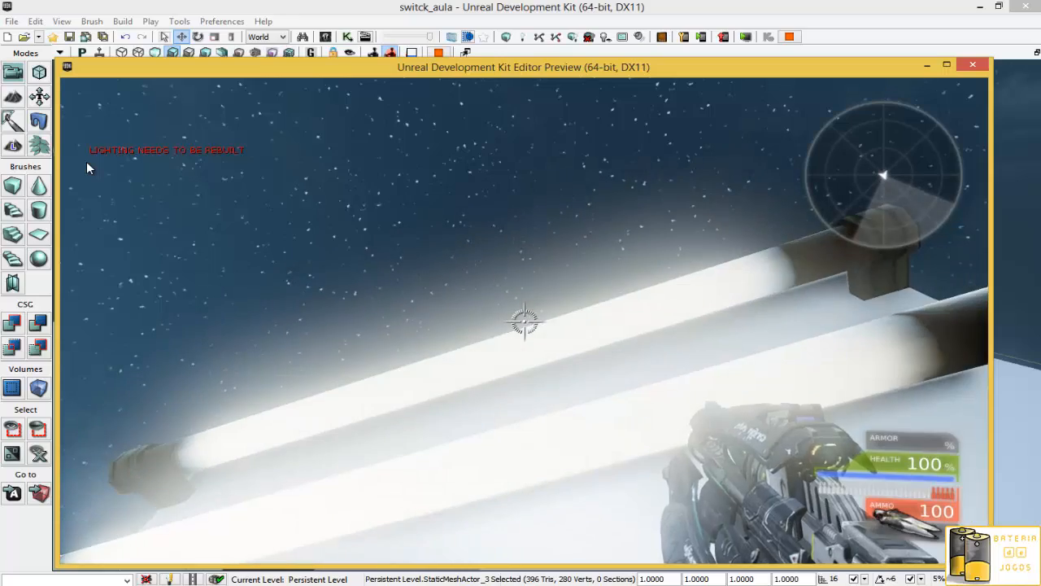
- Leave the play preview and open the Matinee sequence from the Kismet main sequence in the Matinee editor
key(Escape)
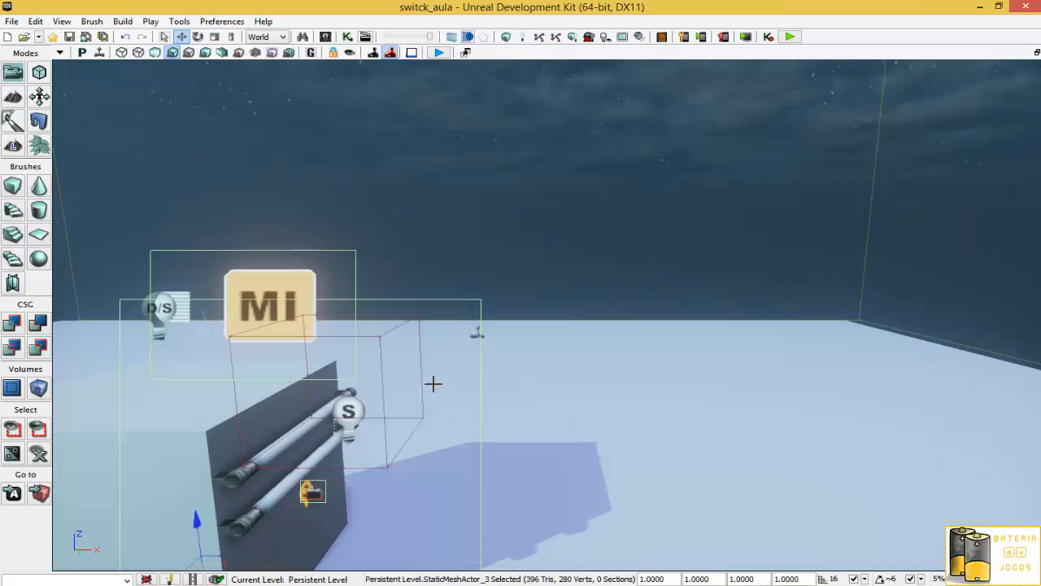
click(248, 525)
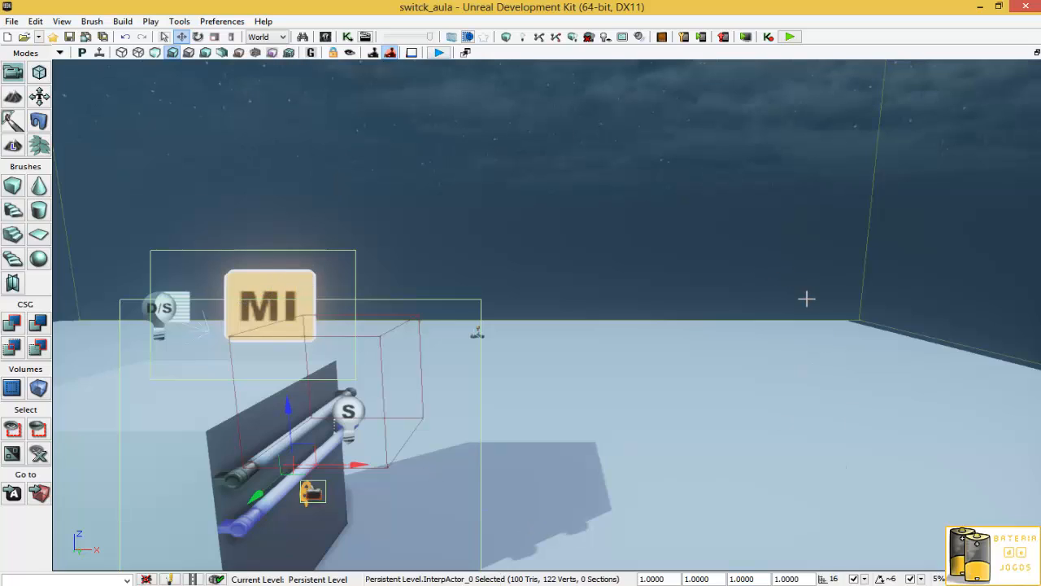
click(277, 285)
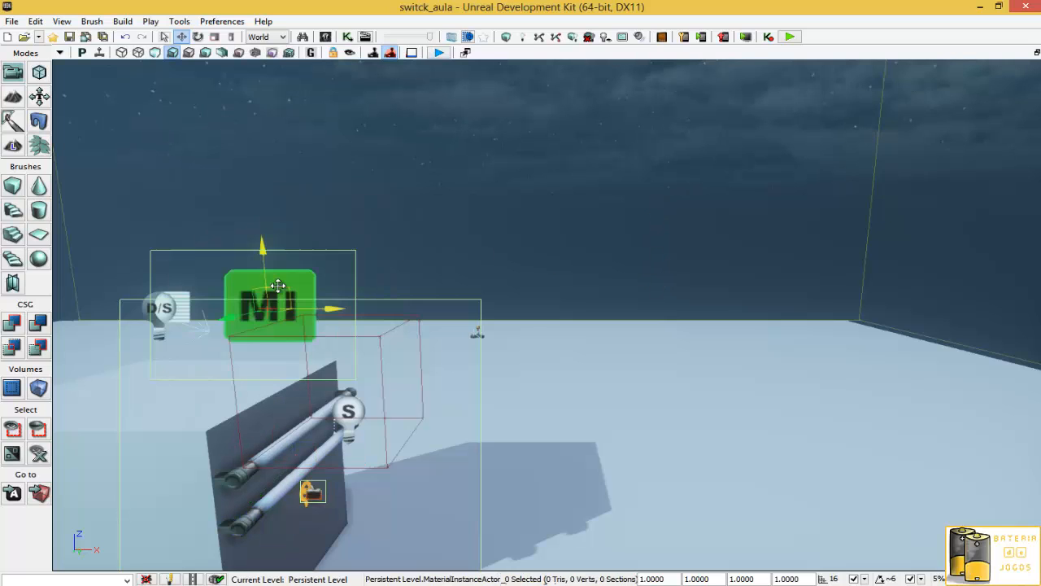
click(348, 37)
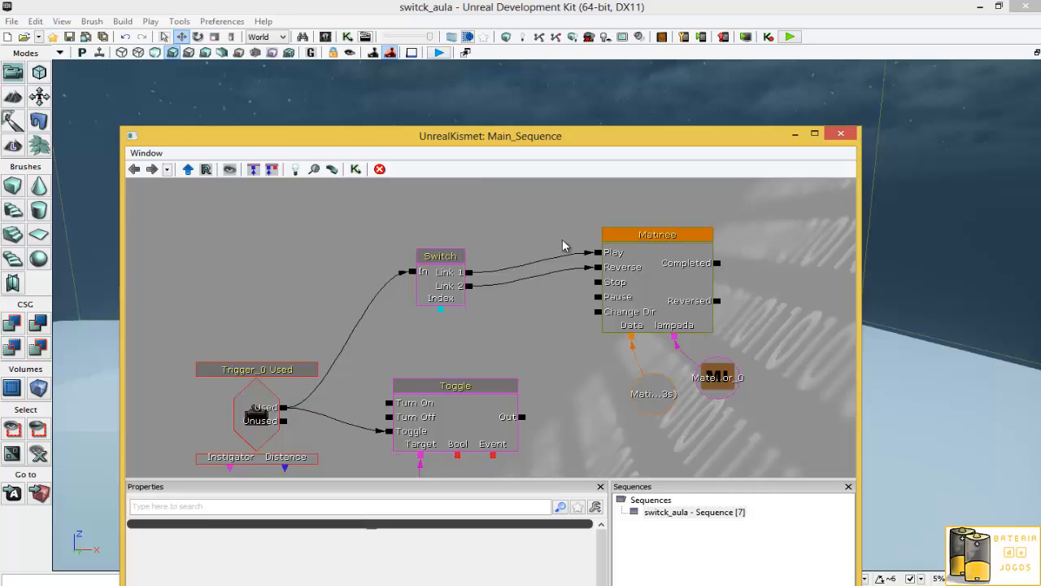
click(663, 237)
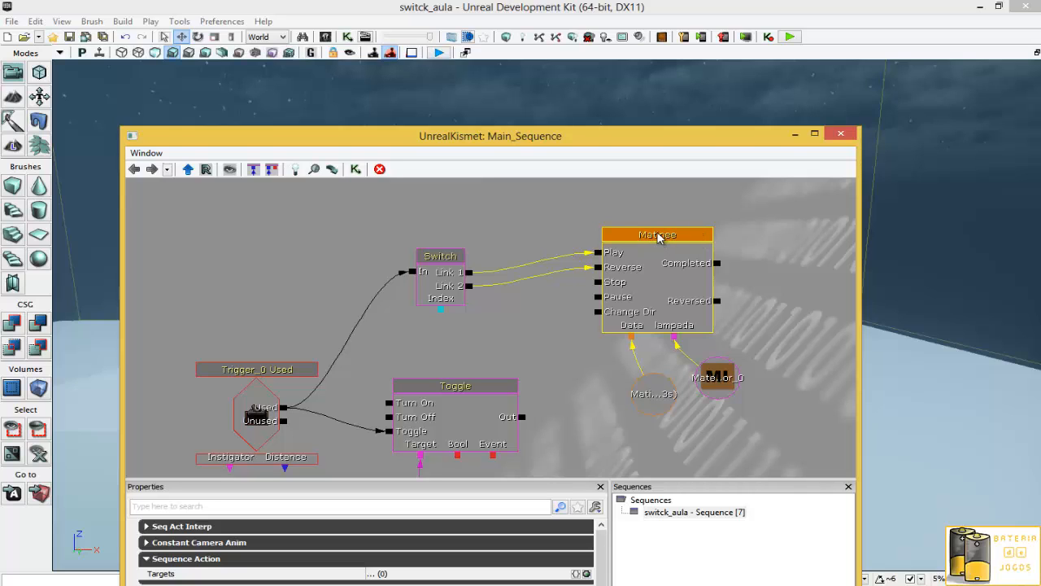
double_click(657, 236)
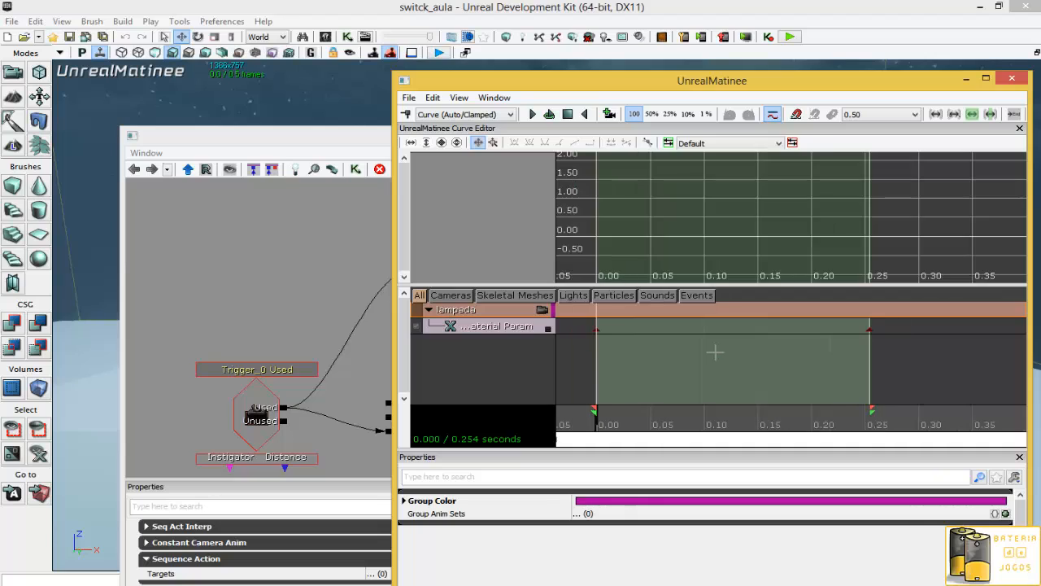
- Show the lampada Float Material Param curve in the curve editor, set its keys to smooth auto curves, and close Matinee and Kismet
click(548, 328)
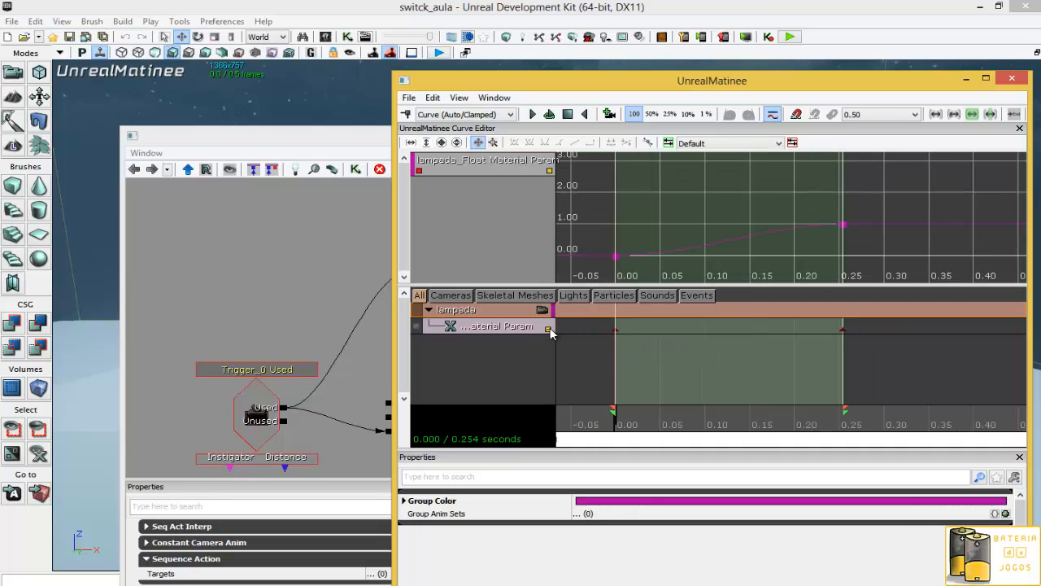
click(549, 171)
click(616, 257)
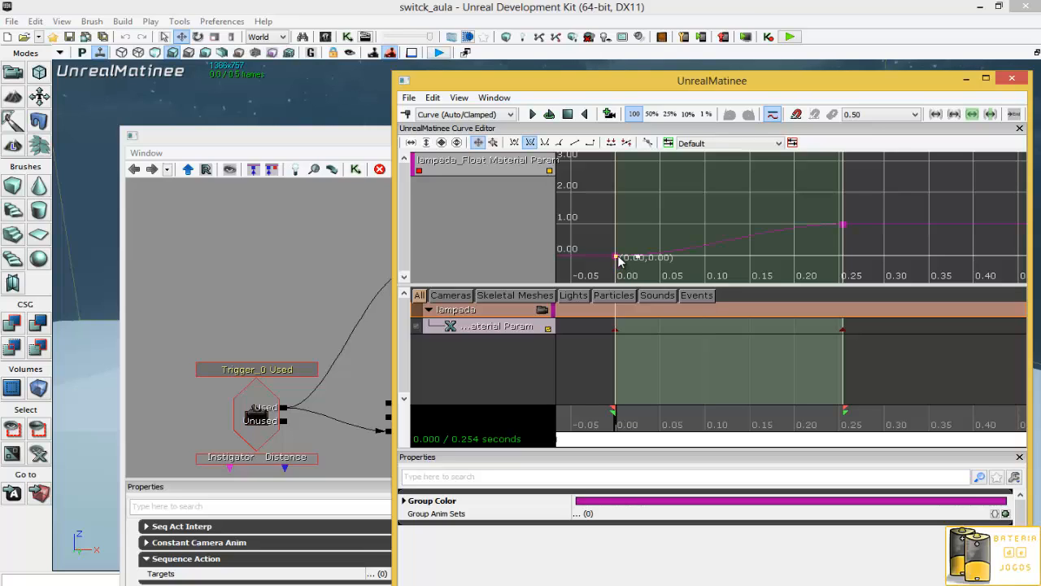
click(843, 225)
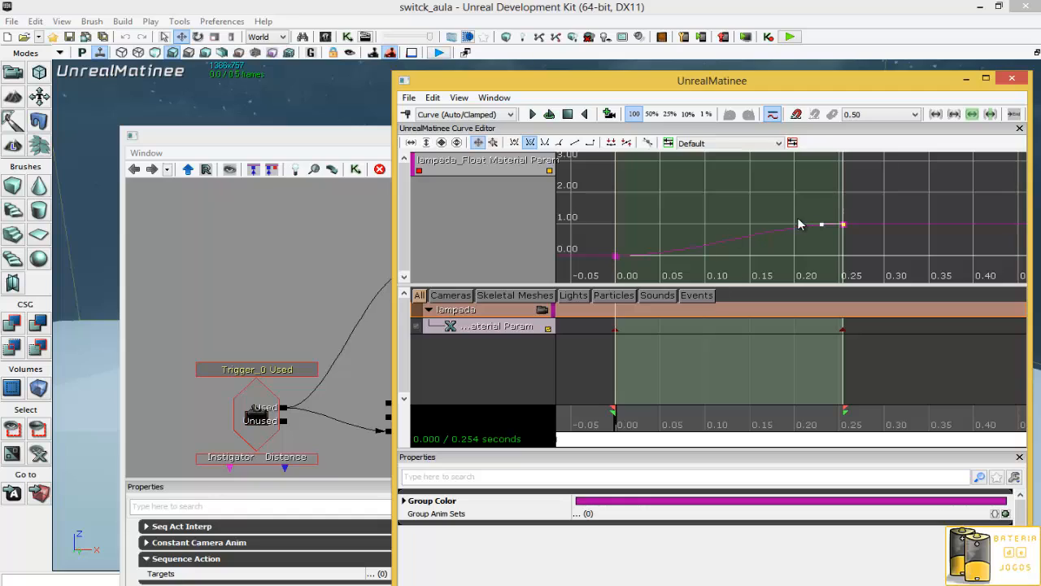
drag(820, 228, 825, 215)
mouse_move(843, 226)
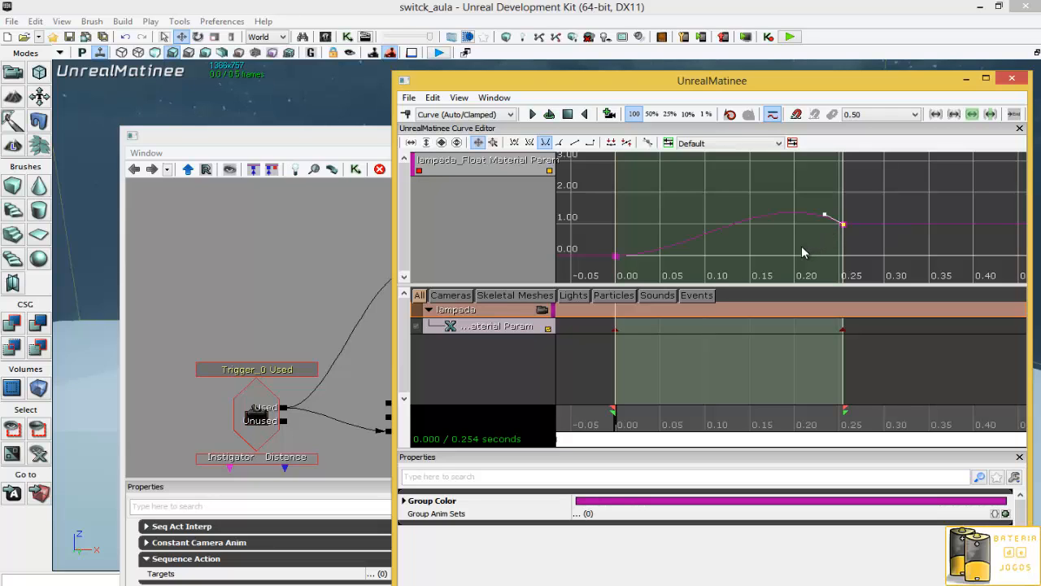
click(1012, 80)
click(855, 134)
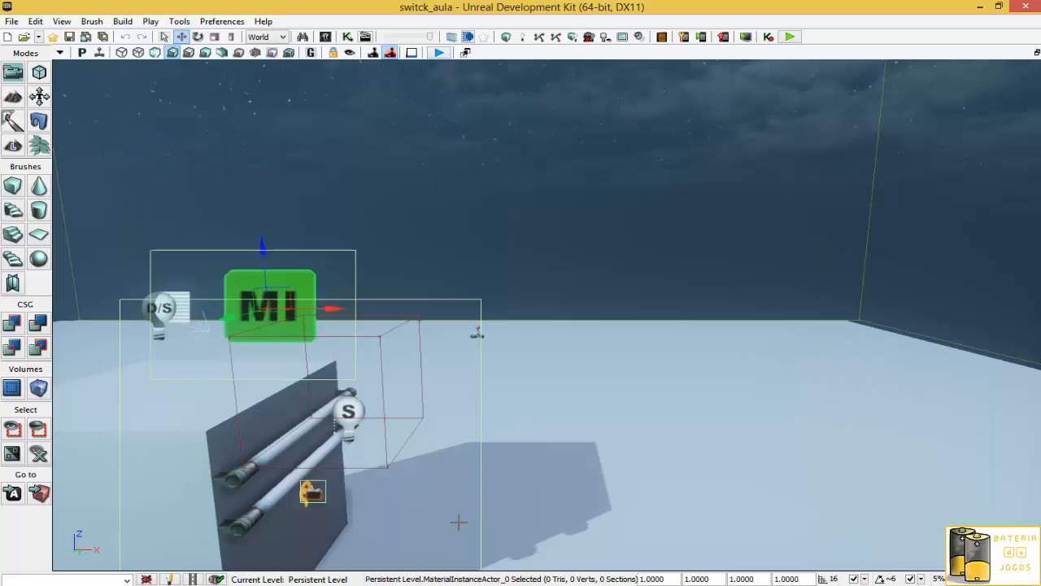
- Launch Play from Here in the viewport and continue past the externally referenced package warning
right_click(605, 542)
click(653, 531)
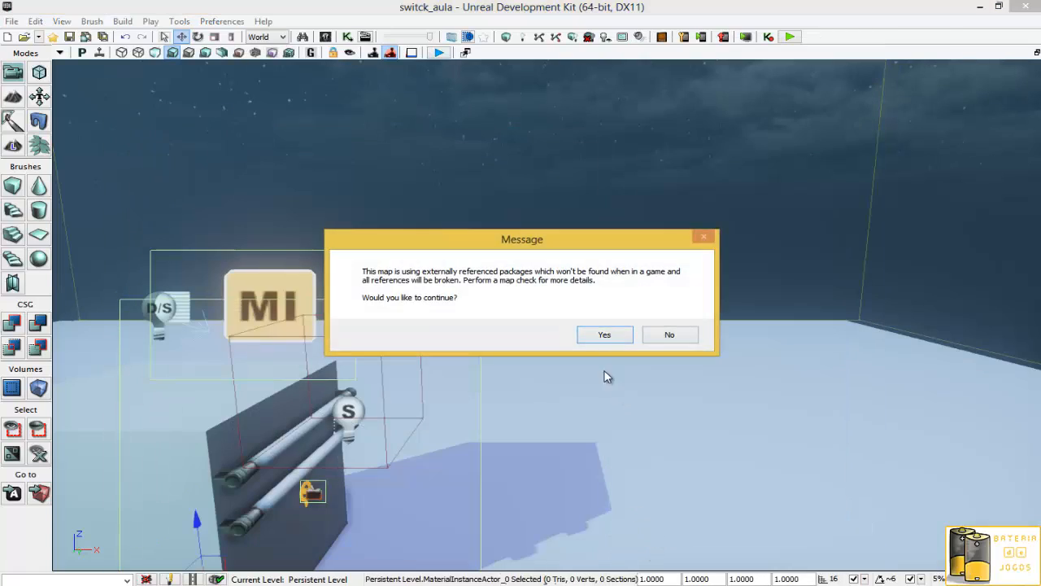
click(603, 336)
click(332, 383)
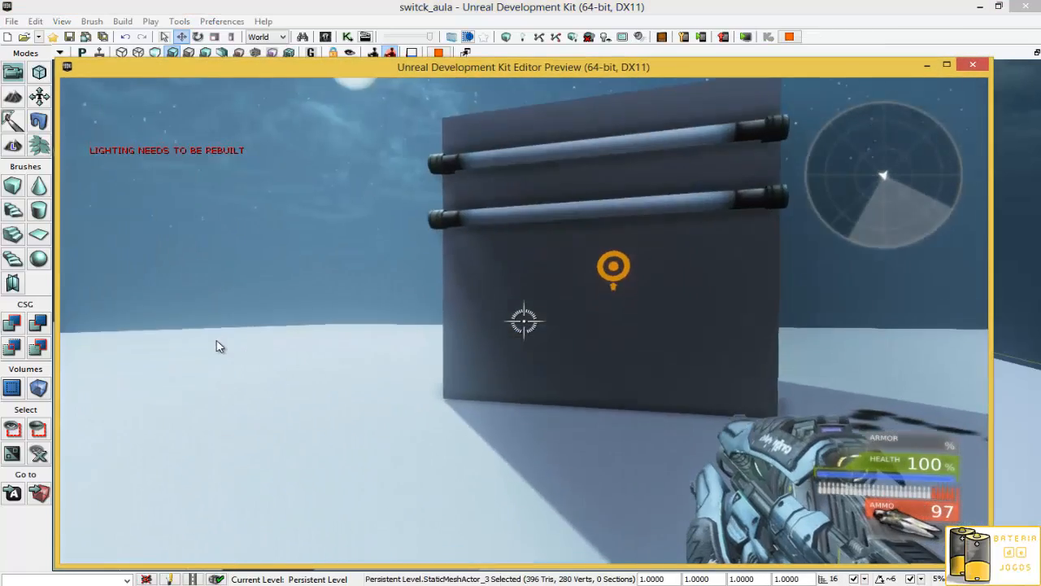
- Walk up to the switch and use it repeatedly to test the smoother fading of both tubes, then exit play
key(w)
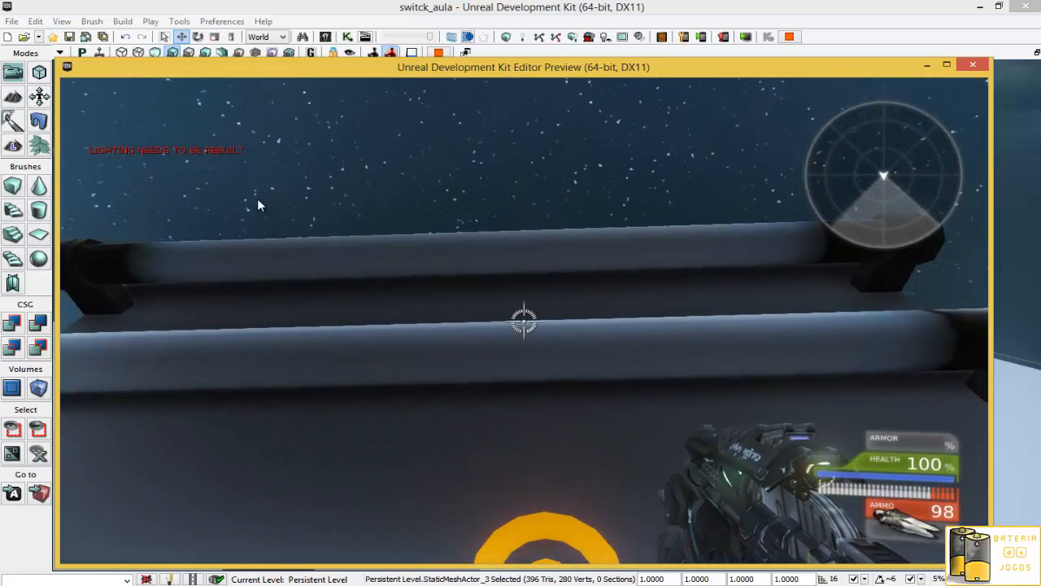
key(e)
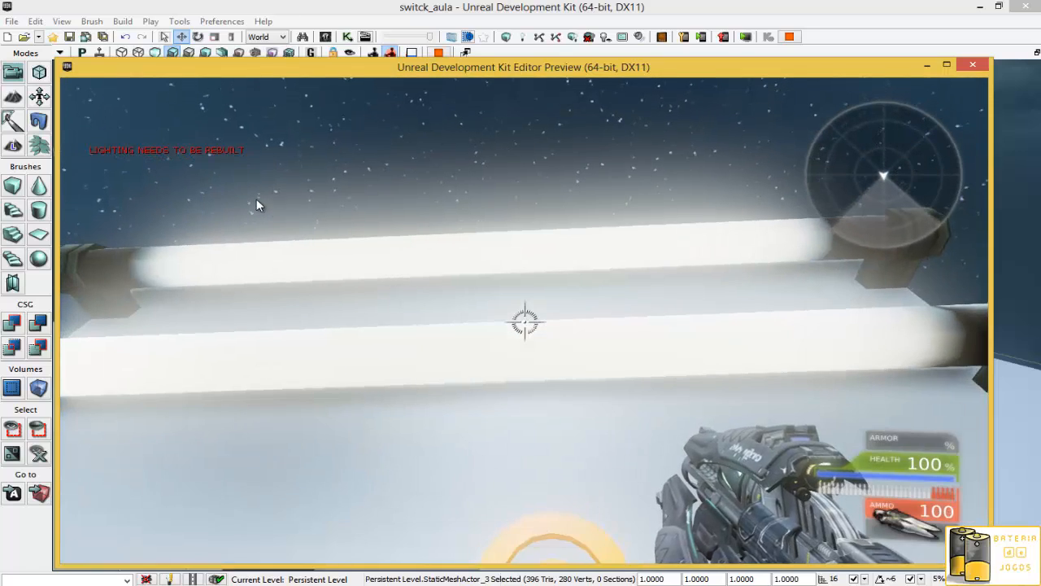
key(e)
key(e)
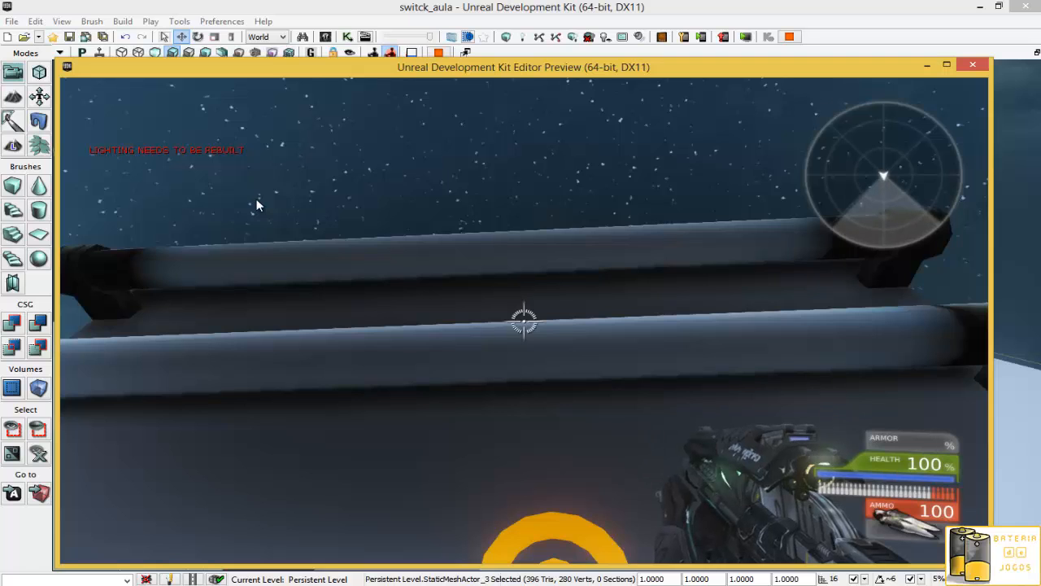
key(e)
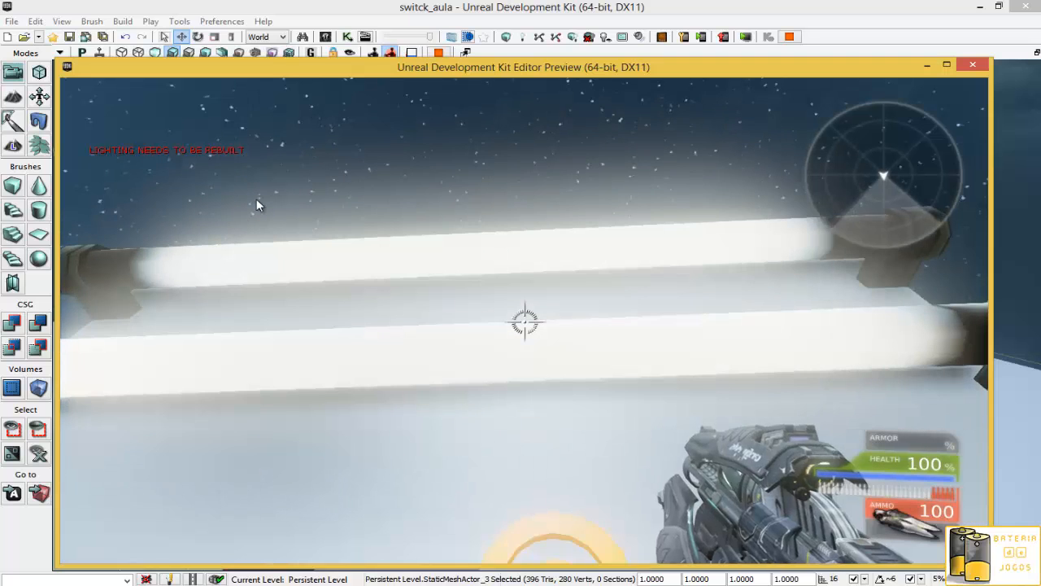
key(e)
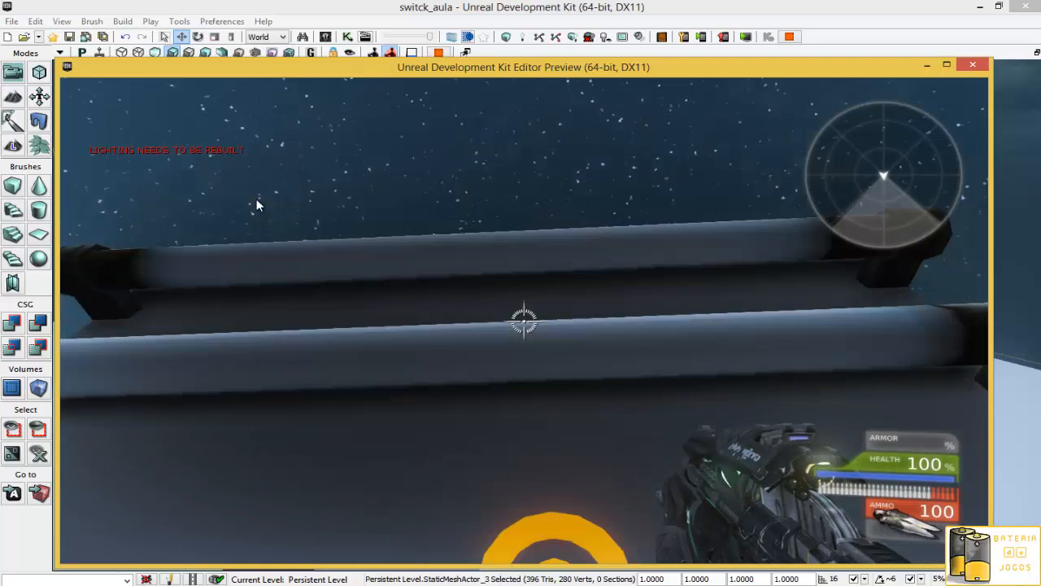
key(e)
key(e)
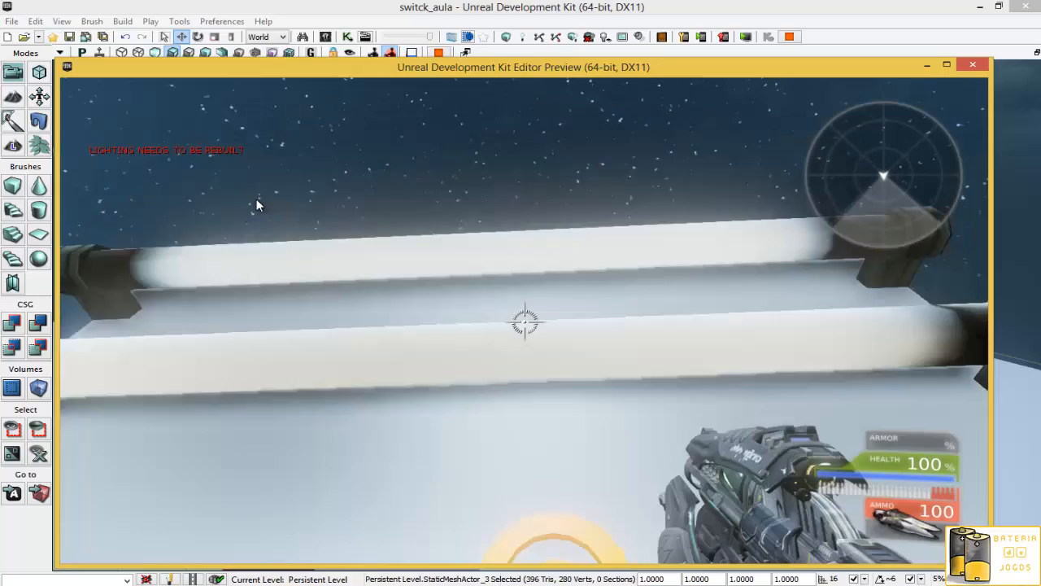
key(e)
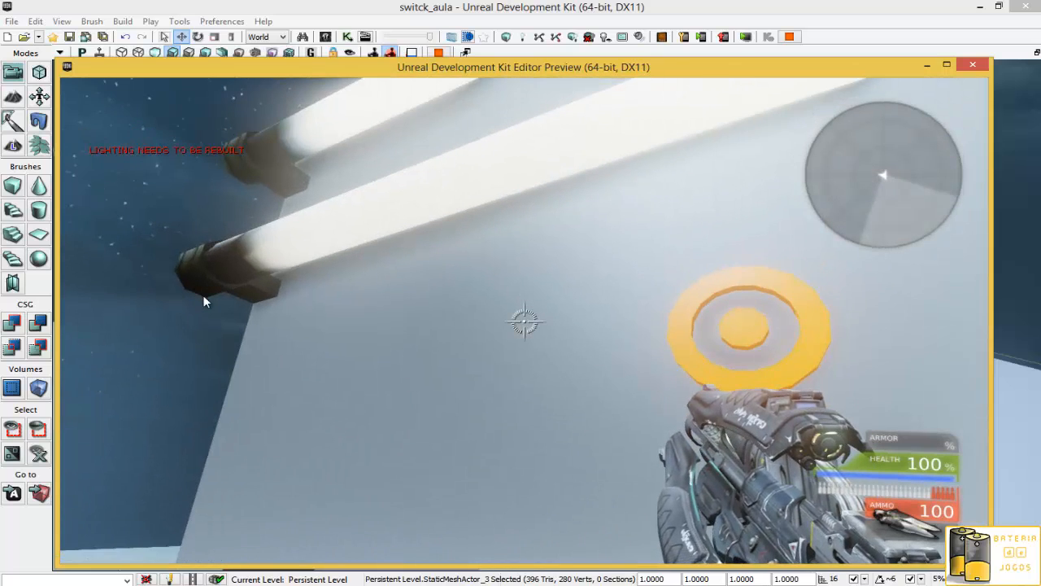
key(Escape)
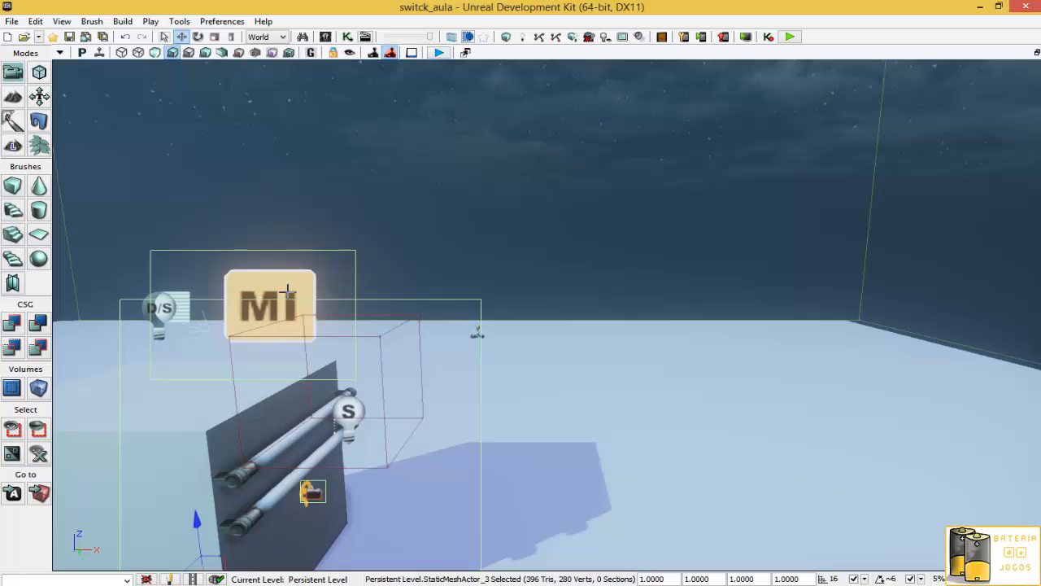
right_drag(632, 235, 601, 239)
key(s)
key(d)
key(w)
key(s)
key(d)
key(a)
key(s)
key(w)
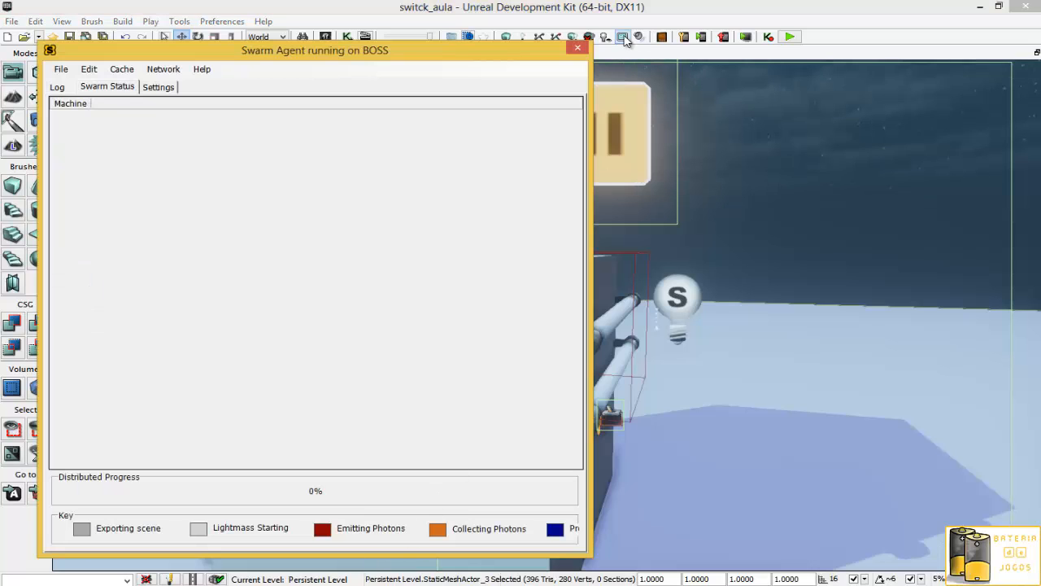
- Close the Swarm Agent window
click(579, 48)
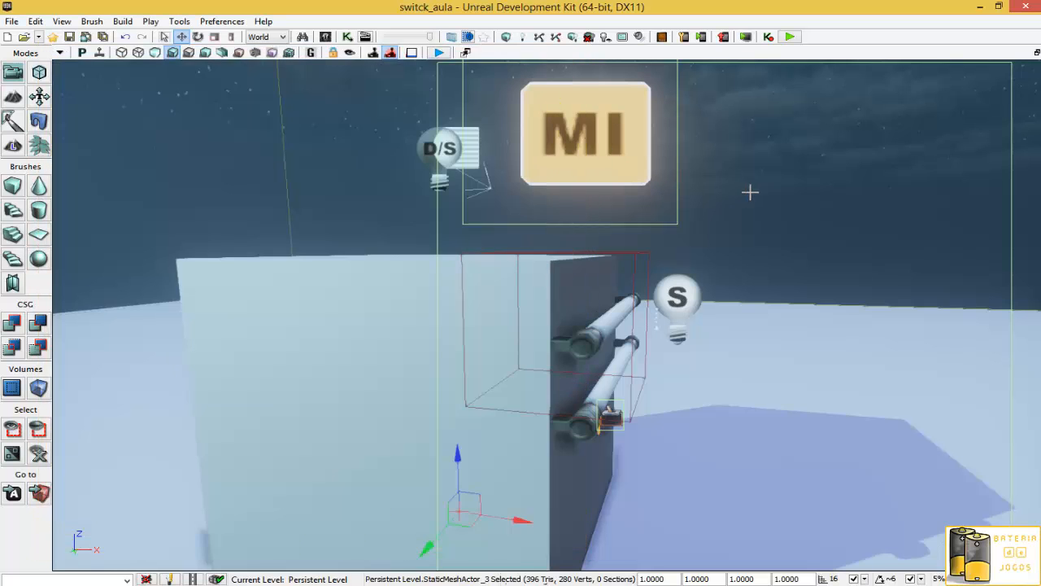
right_drag(751, 193, 560, 200)
key(s)
key(d)
key(w)
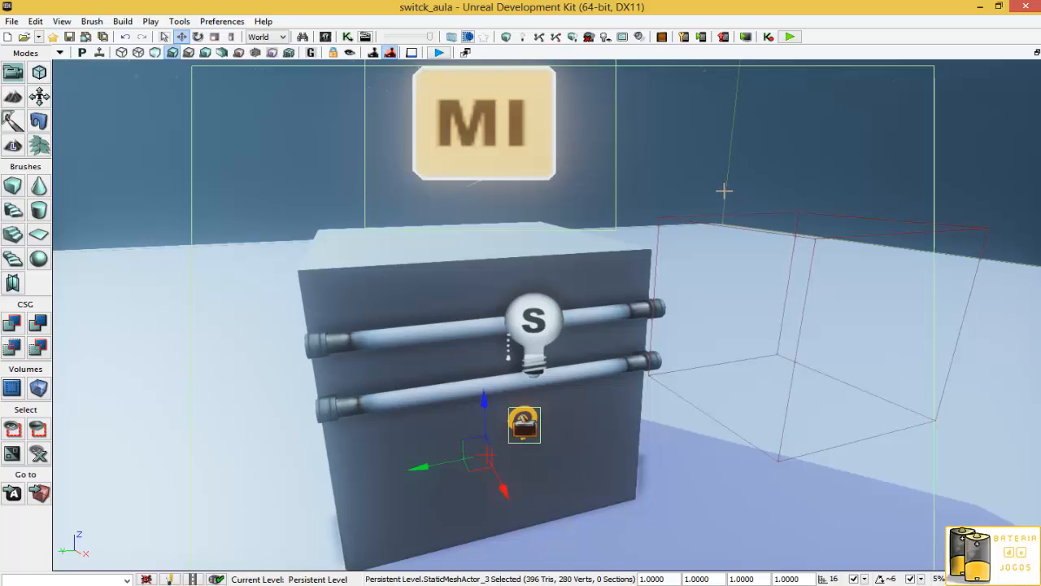